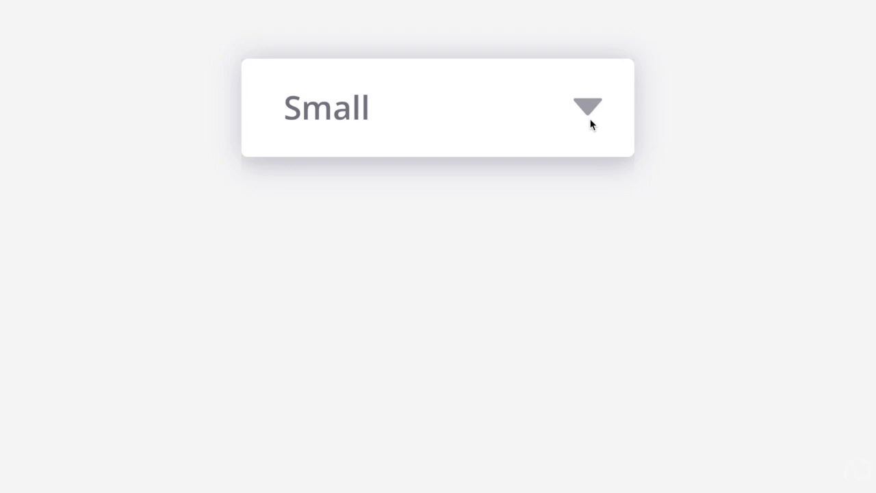
pyautogui.click(590, 119)
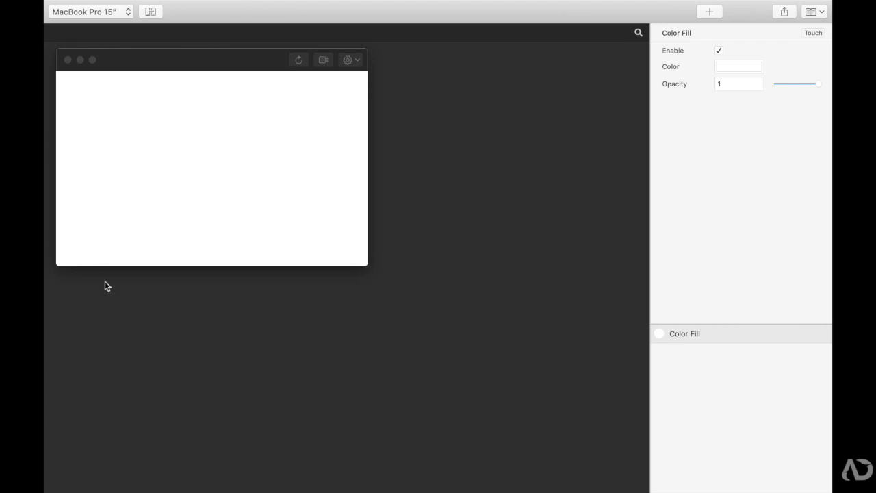
pyautogui.click(106, 17)
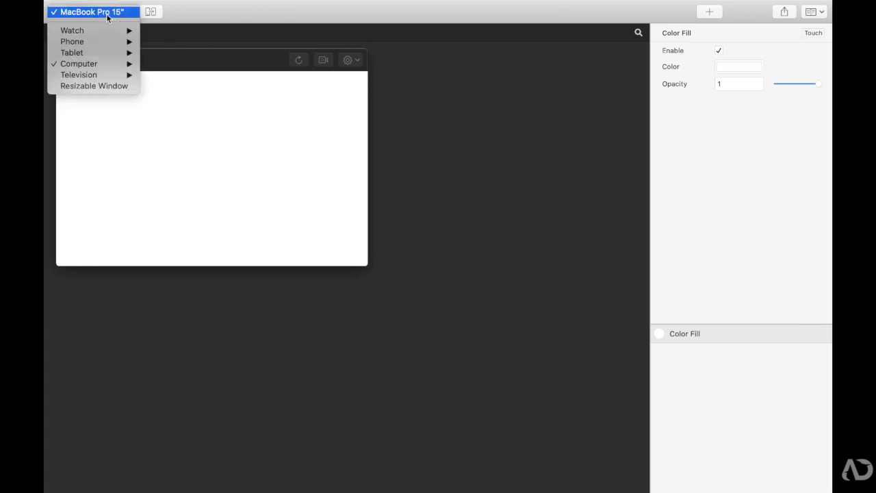
pyautogui.moveTo(90, 66)
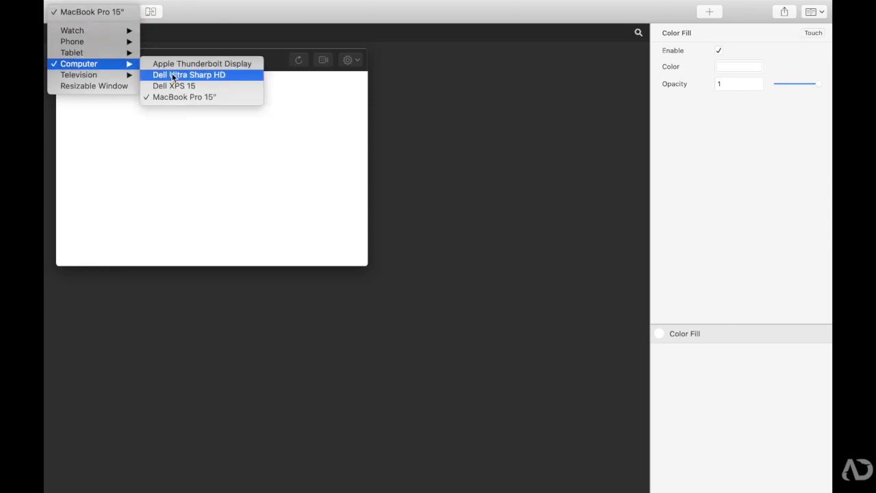
pyautogui.click(358, 110)
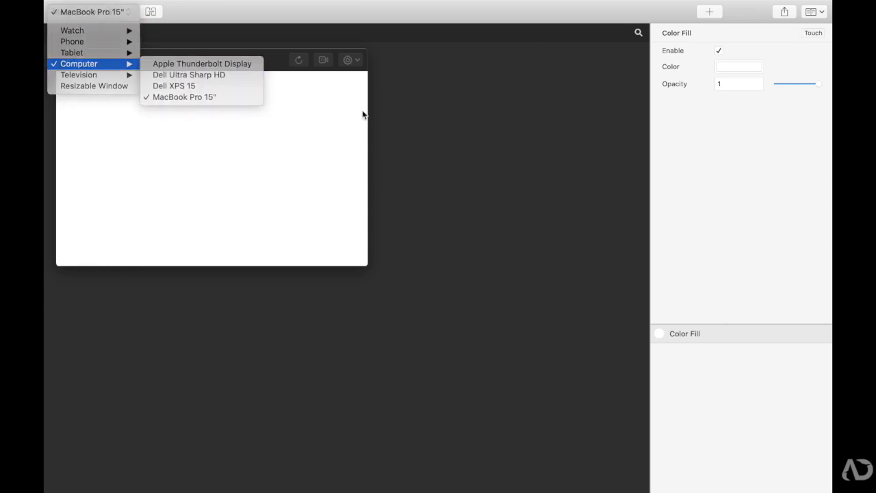
# - Add a Rectangle layer to the prototype and anchor it at Center
pyautogui.click(710, 11)
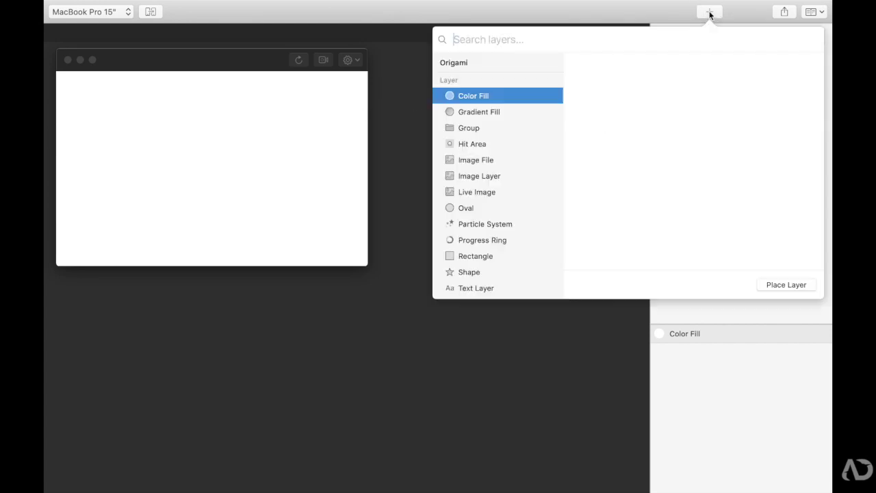
pyautogui.click(486, 256)
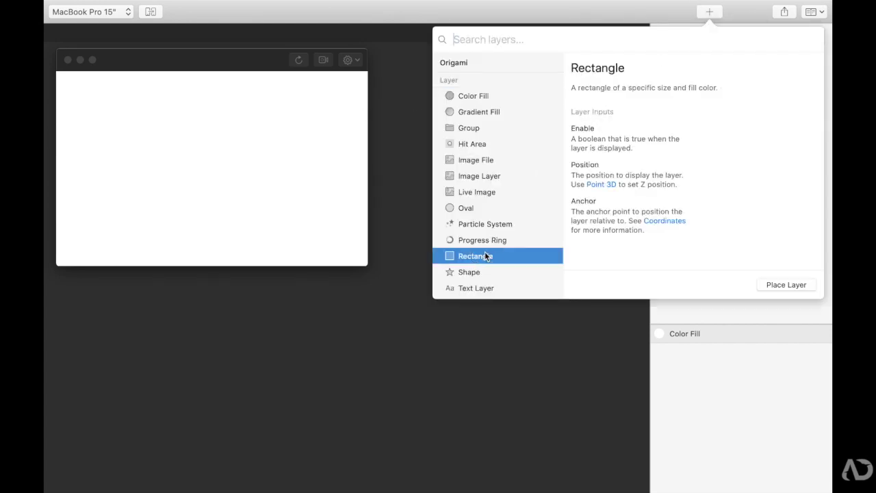
pyautogui.click(786, 286)
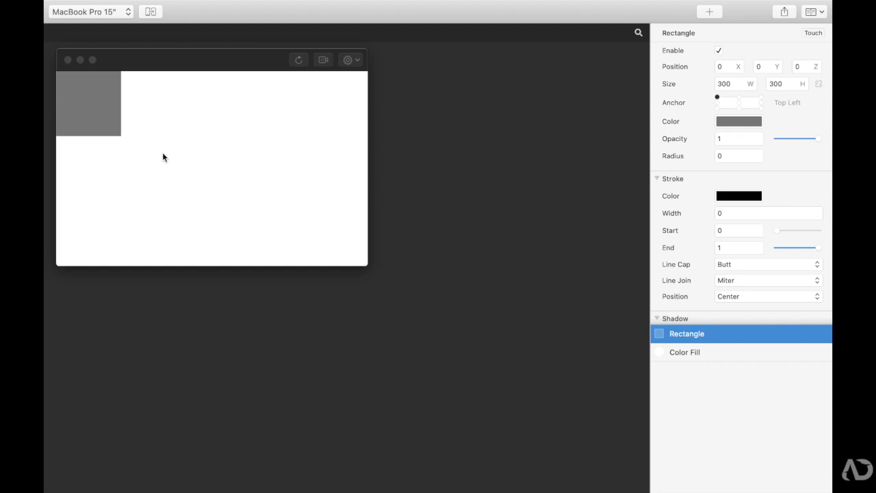
pyautogui.click(739, 96)
pyautogui.click(740, 102)
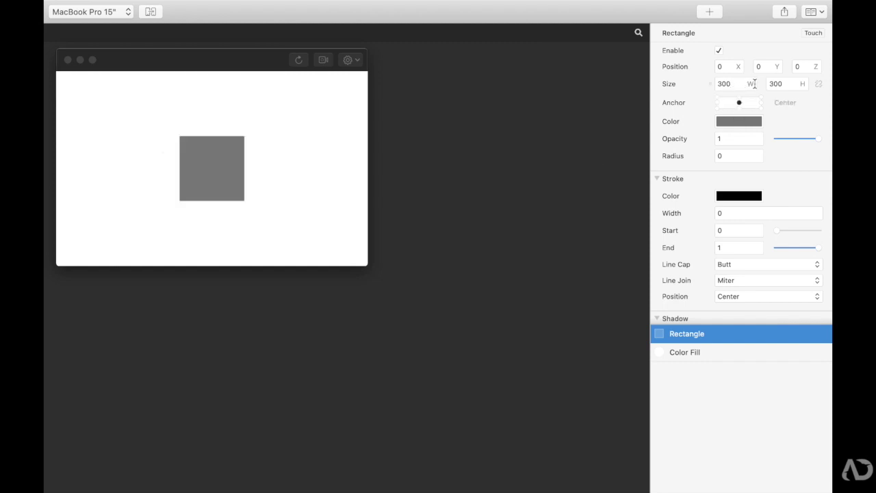
# - Set the rectangle's size to 600 wide by 150 high
pyautogui.doubleClick(723, 84)
pyautogui.write('6')
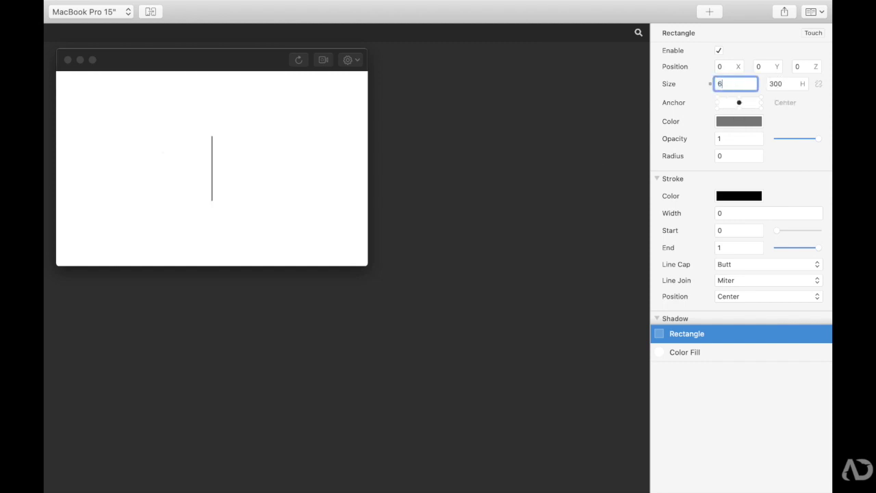
pyautogui.write('00')
pyautogui.press('Tab')
pyautogui.write('200')
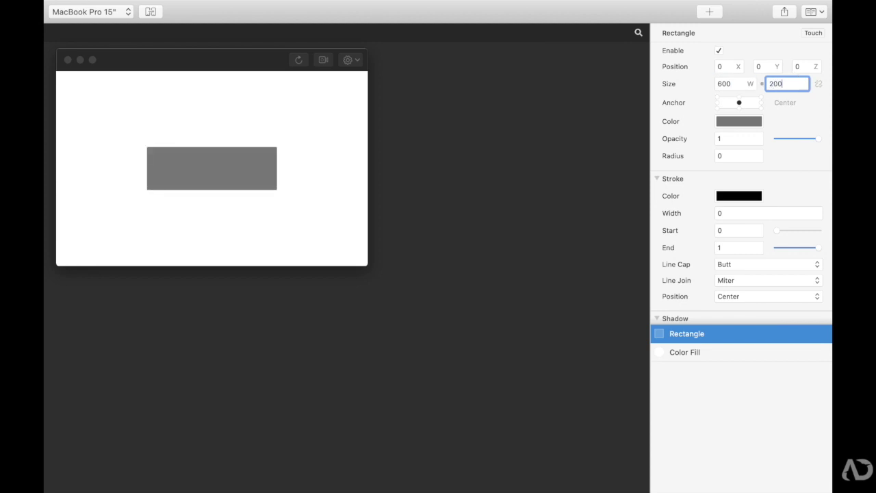
pyautogui.press('BackSpace')
pyautogui.press('BackSpace')
pyautogui.press('BackSpace')
pyautogui.write('100')
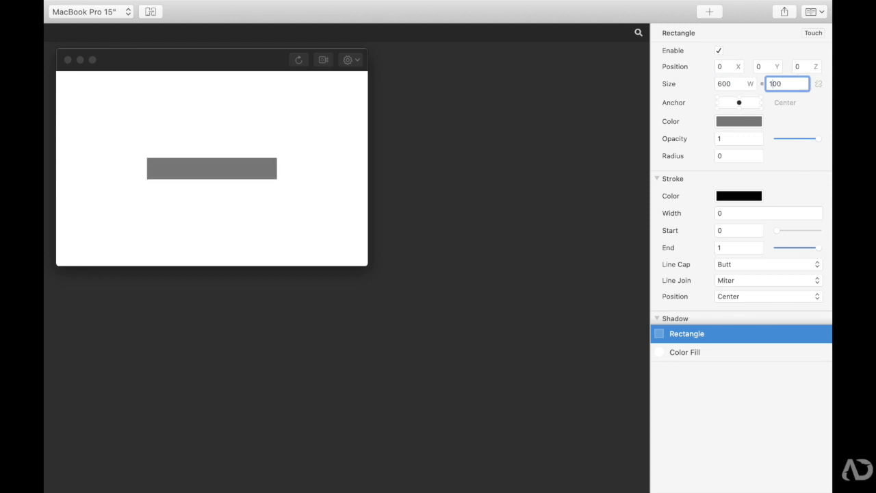
pyautogui.press('BackSpace')
pyautogui.press('BackSpace')
pyautogui.write('50')
pyautogui.press('Return')
# - Change the rectangle's fill color to white (FFFFFF)
pyautogui.click(752, 120)
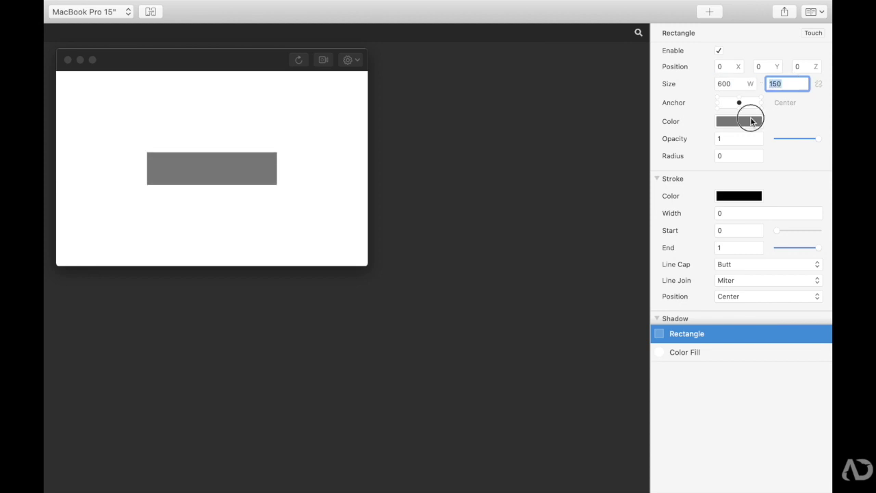
pyautogui.click(616, 236)
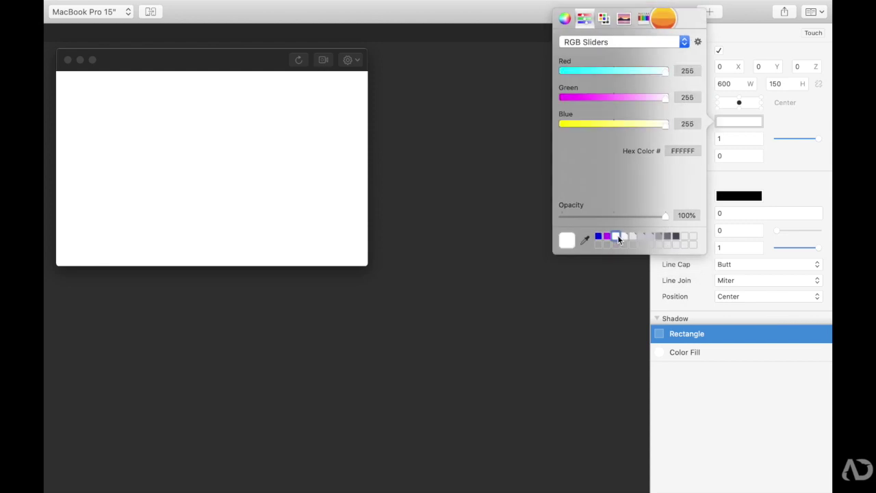
pyautogui.click(536, 213)
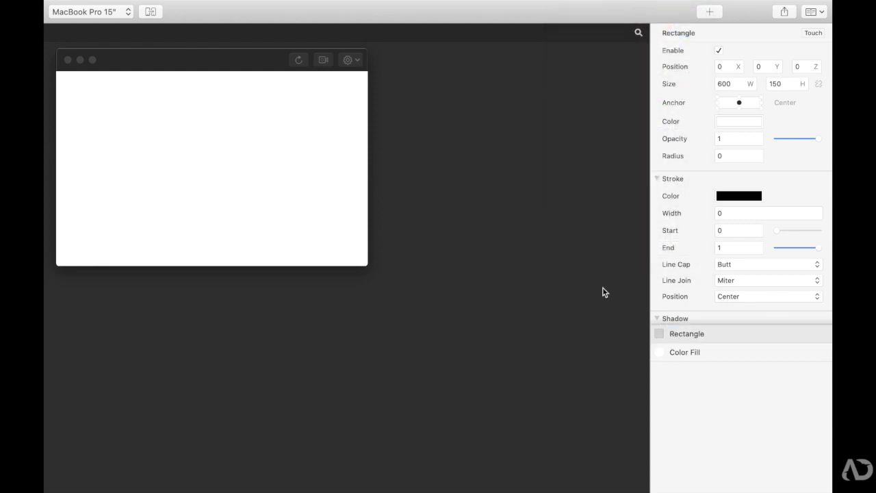
# - Set the Color Fill background layer to light grey F5F5F6
pyautogui.click(716, 356)
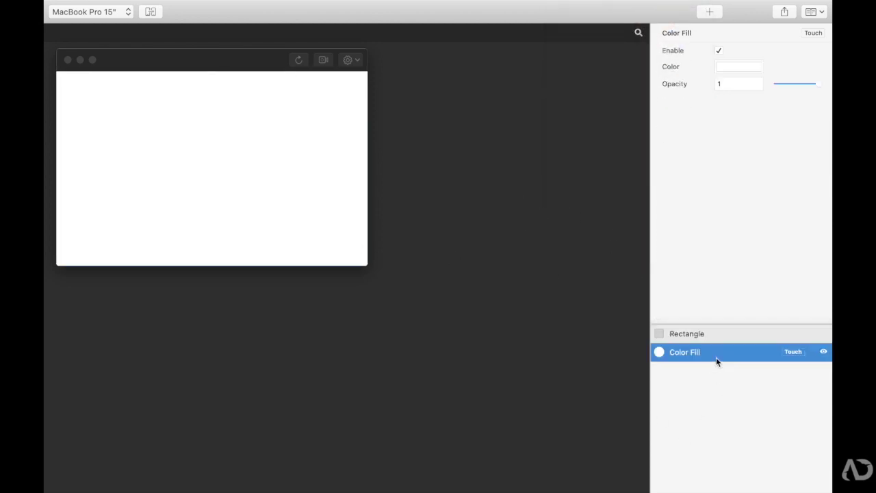
pyautogui.click(748, 66)
pyautogui.click(632, 237)
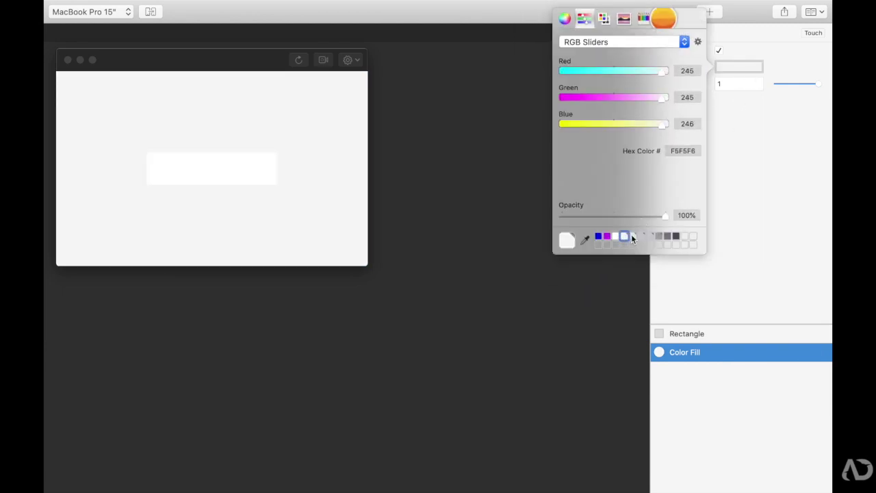
pyautogui.click(545, 308)
# - Round the rectangle's corners with a radius of 10
pyautogui.click(686, 334)
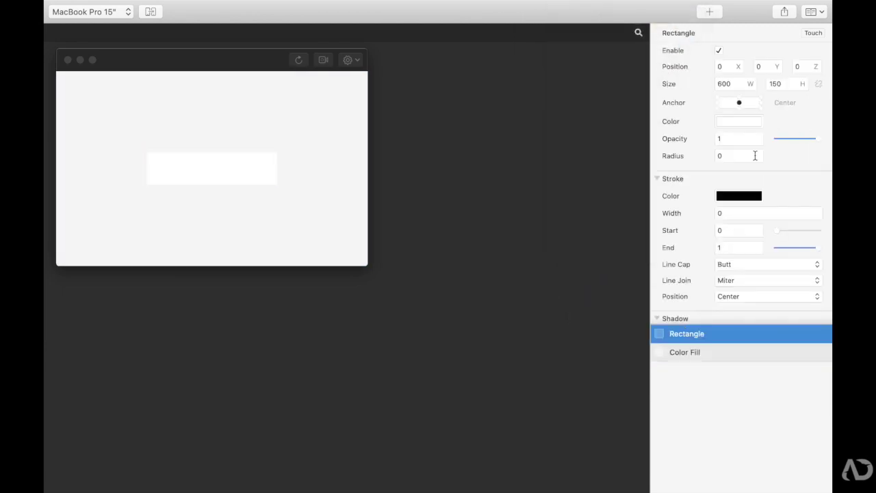
pyautogui.click(732, 158)
pyautogui.write('2')
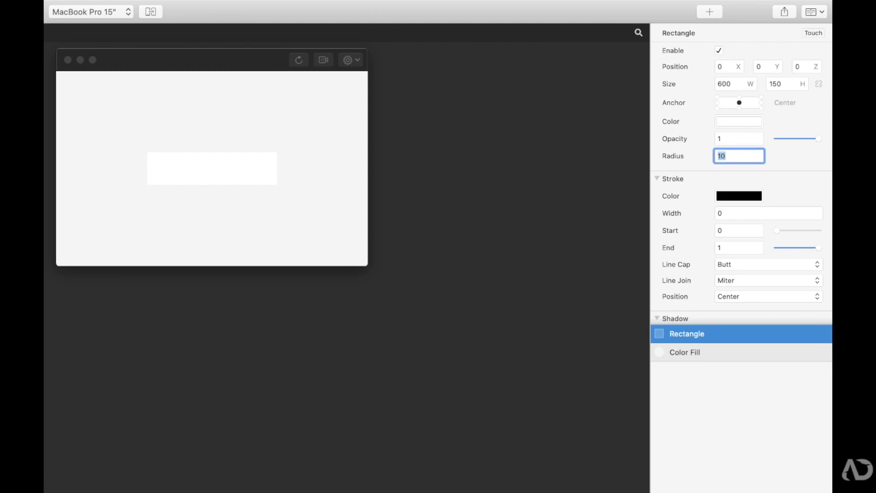
# - Give the rectangle a light grey-purple shadow with opacity 1 and radius 20
pyautogui.scroll(-5, 760, 278)
pyautogui.click(740, 199)
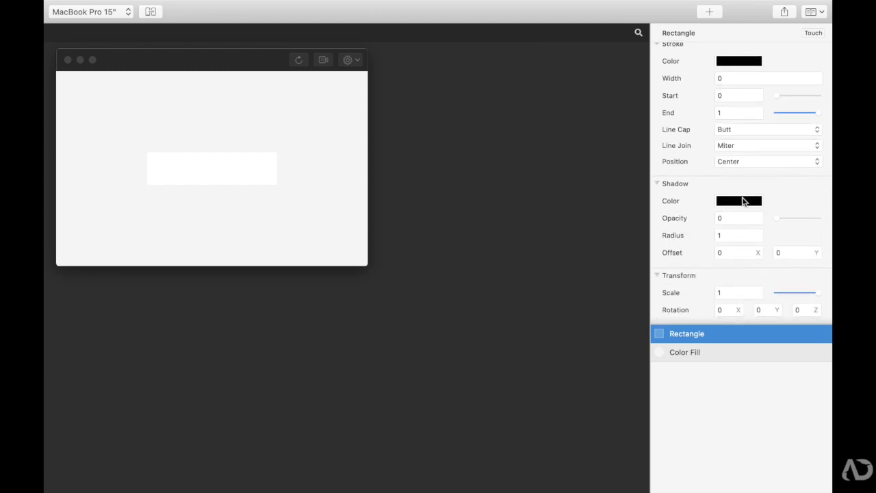
pyautogui.click(650, 306)
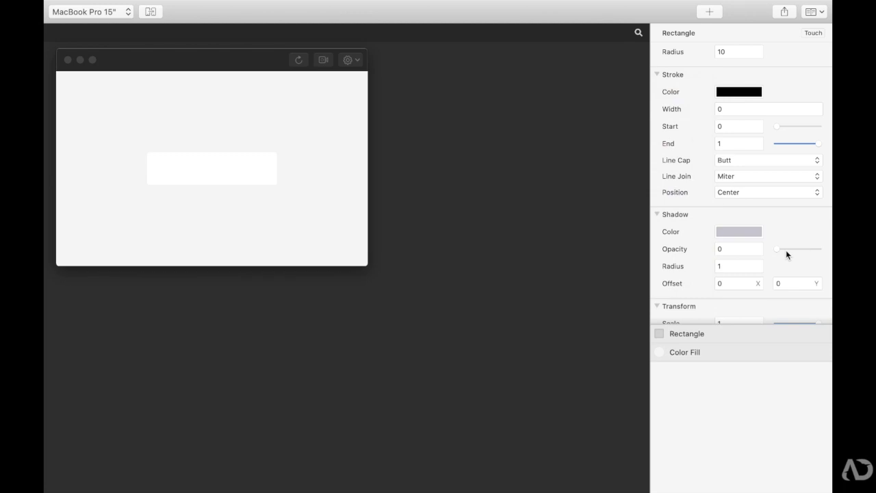
pyautogui.moveTo(778, 249); pyautogui.dragTo(823, 246)
pyautogui.click(779, 283)
pyautogui.click(733, 265)
pyautogui.write('3')
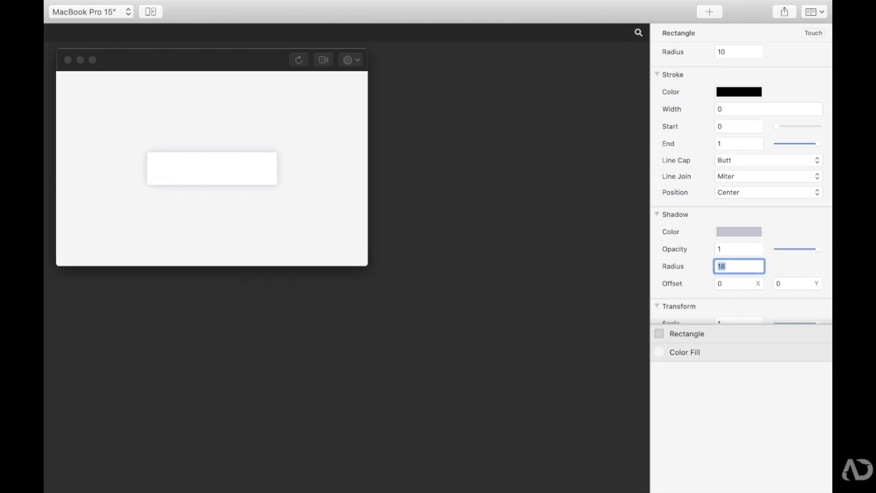
pyautogui.click(602, 233)
# - Anchor the rectangle at Top Center and set its Y position to 290
pyautogui.click(713, 334)
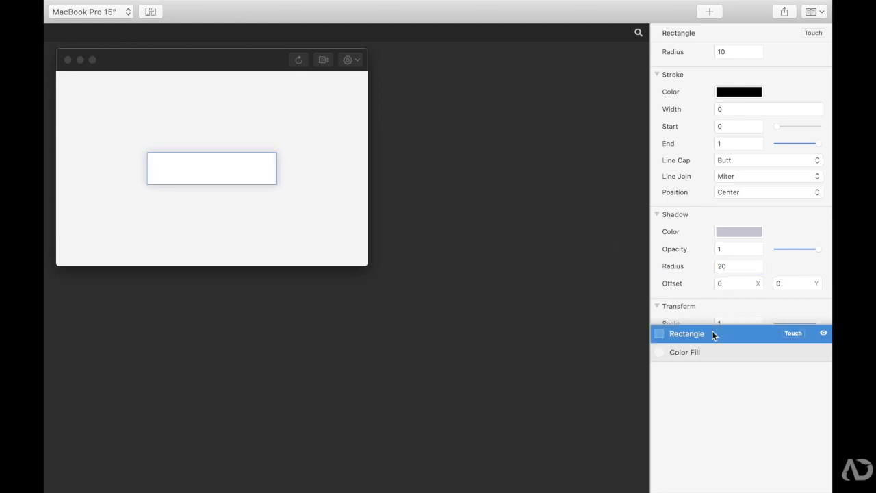
pyautogui.scroll(3, 755, 131)
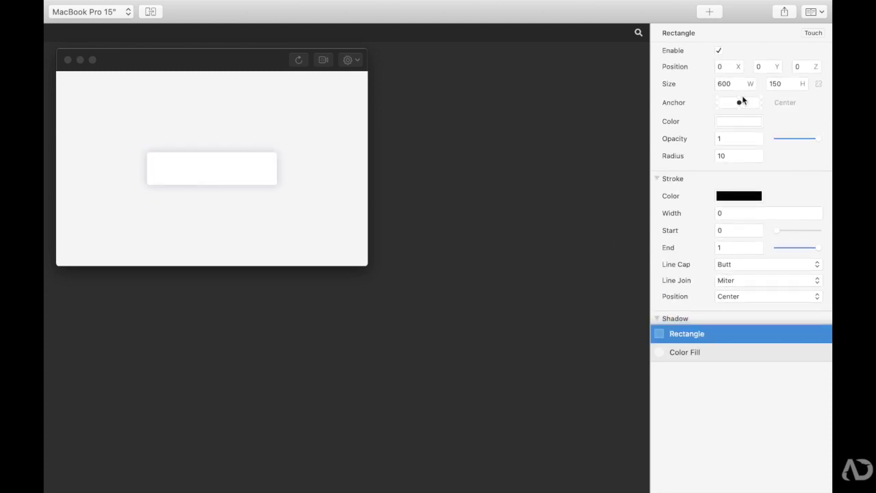
pyautogui.click(739, 96)
pyautogui.moveTo(777, 66); pyautogui.dragTo(830, 63)
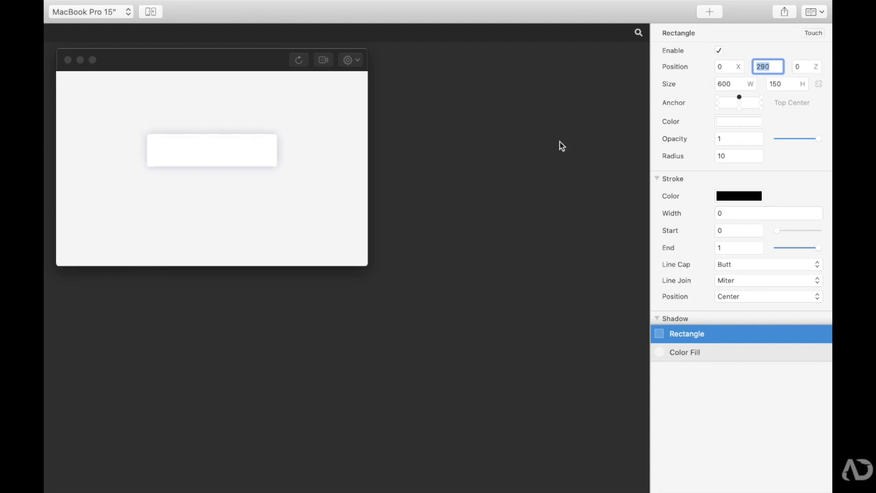
pyautogui.click(555, 231)
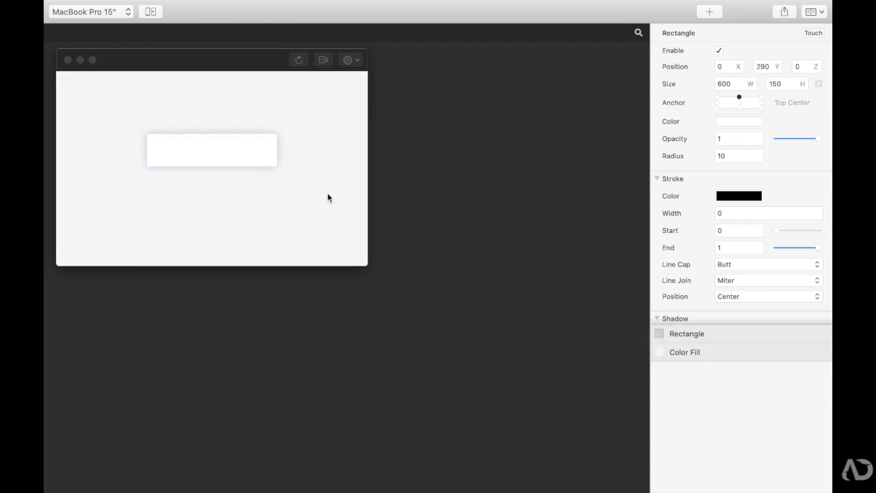
# - Add a Text Layer to the prototype and set its text to "Small"
pyautogui.click(710, 11)
pyautogui.scroll(-5, 520, 164)
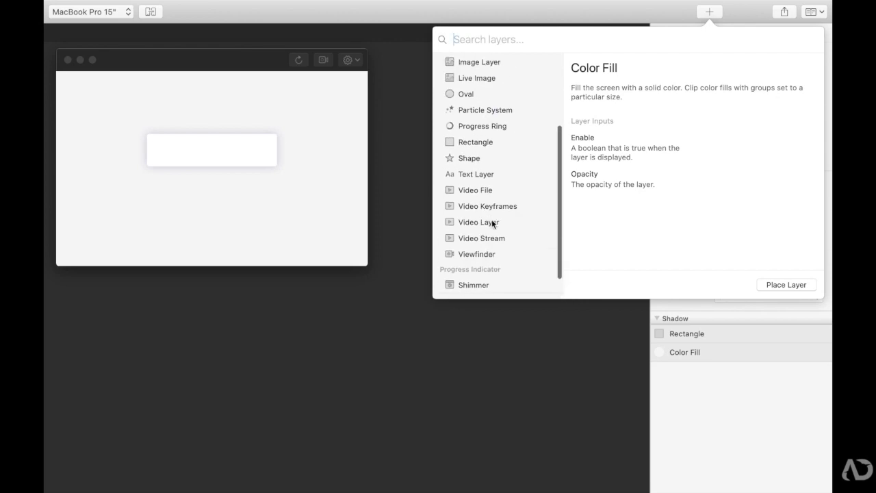
pyautogui.click(492, 180)
pyautogui.click(810, 288)
pyautogui.click(681, 162)
pyautogui.write('Small')
pyautogui.press('Return')
# - Change the "Small" text's font to Open Sans SemiBold
pyautogui.click(750, 179)
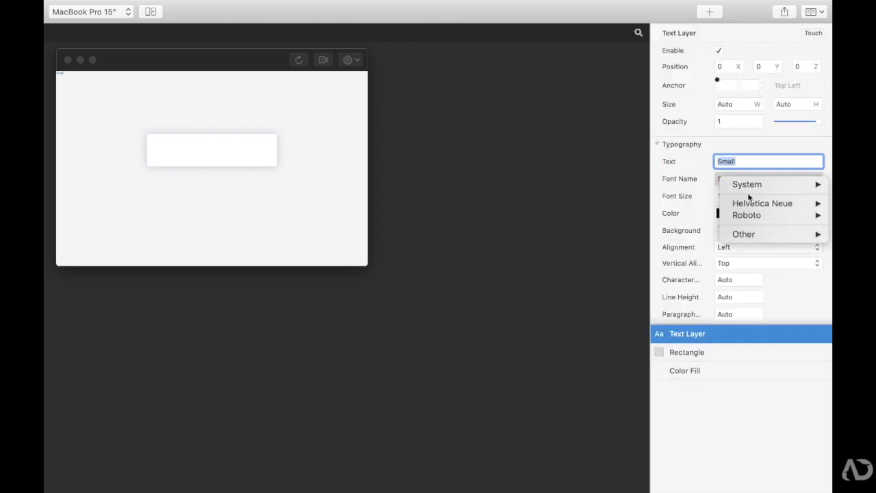
pyautogui.moveTo(743, 234)
pyautogui.moveTo(657, 247)
pyautogui.scroll(-15, 658, 245)
pyautogui.scroll(10, 654, 250)
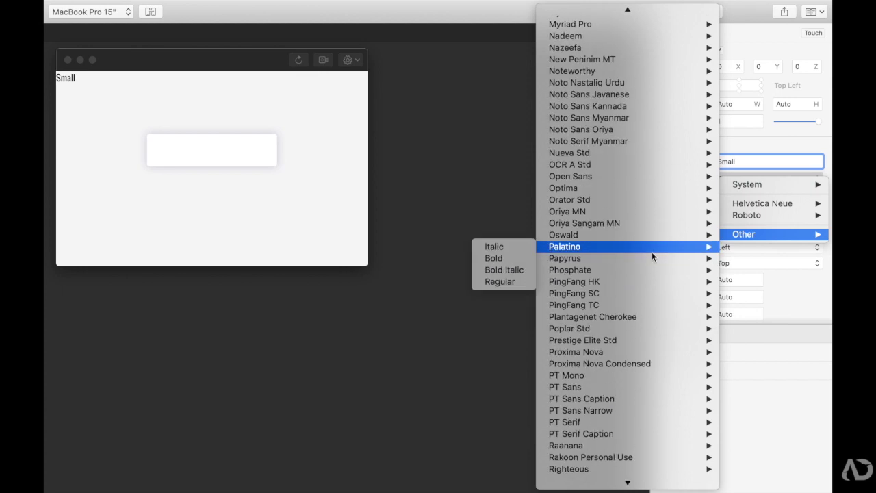
pyautogui.moveTo(639, 176)
pyautogui.click(505, 270)
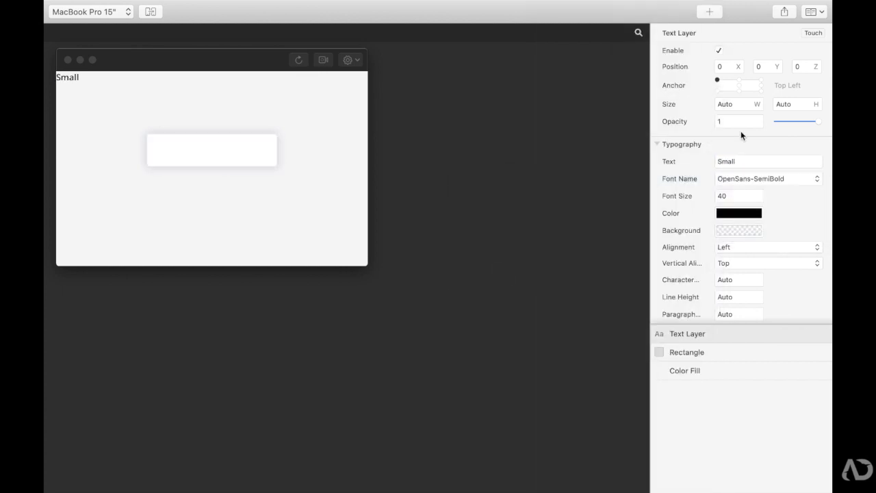
# - Anchor the "Small" text at Top Center, set its font size to 60 and position it at X -169, Y 323
pyautogui.click(740, 79)
pyautogui.moveTo(758, 66); pyautogui.dragTo(824, 77)
pyautogui.click(729, 196)
pyautogui.write('60')
pyautogui.press('Return')
pyautogui.moveTo(763, 67); pyautogui.dragTo(618, 73)
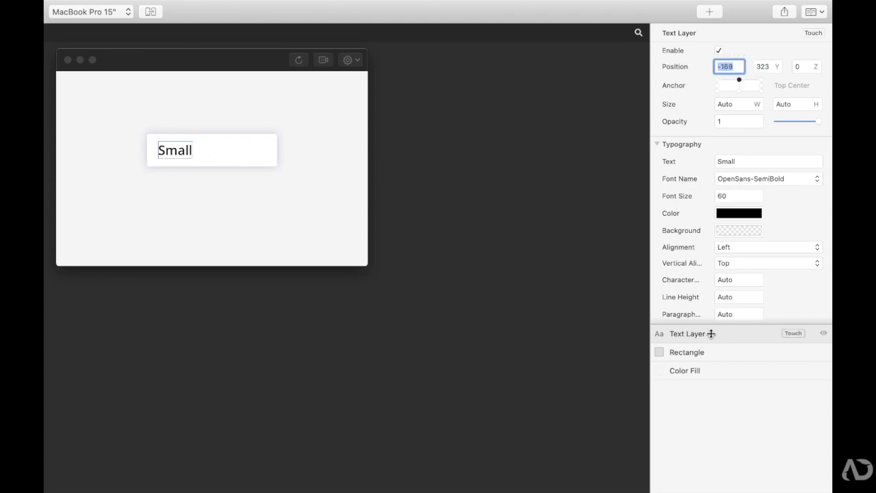
# - Recolor the "Small" text from black to a dark grey
pyautogui.click(739, 213)
pyautogui.click(667, 318)
pyautogui.click(579, 360)
# - Paste in the down-pointing arrow image and rename its layer "arrow icon"
pyautogui.click(678, 334)
pyautogui.doubleClick(677, 335)
pyautogui.write('arrow icon')
pyautogui.press('Return')
# - Anchor the arrow icon at Top Center and place it inside the rectangle at X 229, Y 345
pyautogui.click(739, 100)
pyautogui.moveTo(721, 66); pyautogui.dragTo(836, 67)
pyautogui.moveTo(759, 66); pyautogui.dragTo(830, 71)
pyautogui.moveTo(768, 66); pyautogui.dragTo(721, 67)
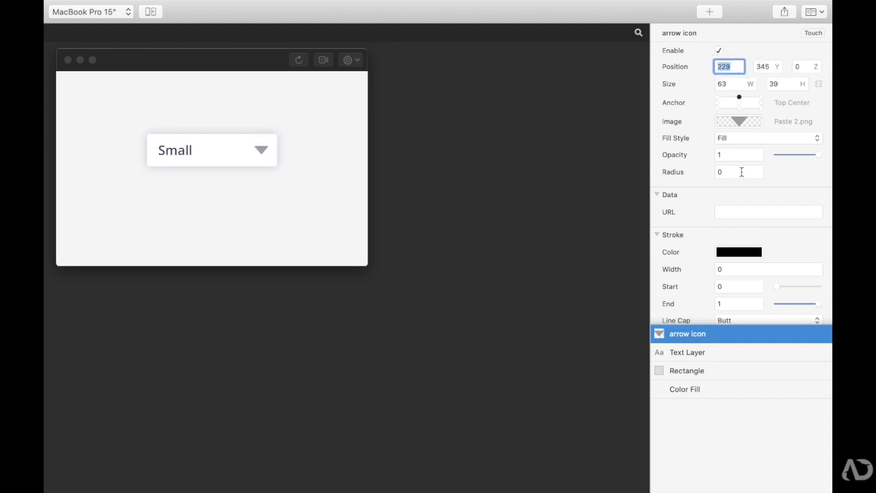
# - Scale the arrow icon down to 0.75
pyautogui.scroll(-3, 741, 171)
pyautogui.scroll(-8, 742, 172)
pyautogui.moveTo(817, 271); pyautogui.dragTo(808, 275)
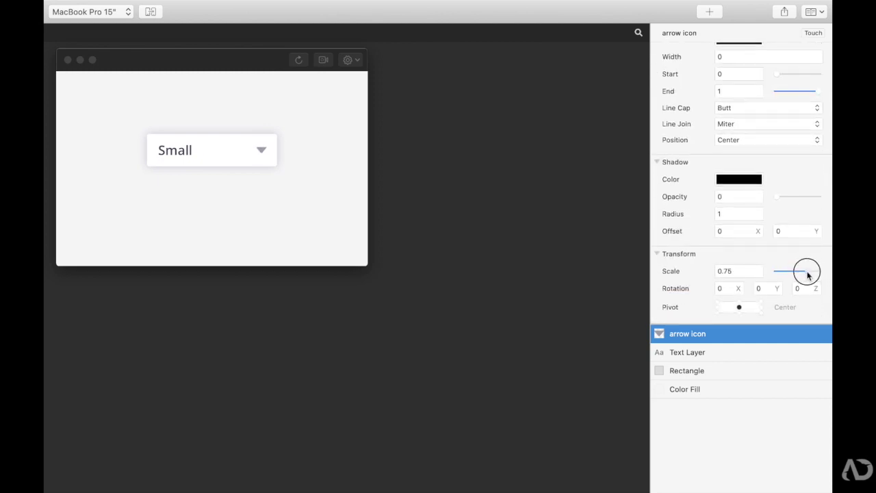
pyautogui.click(559, 245)
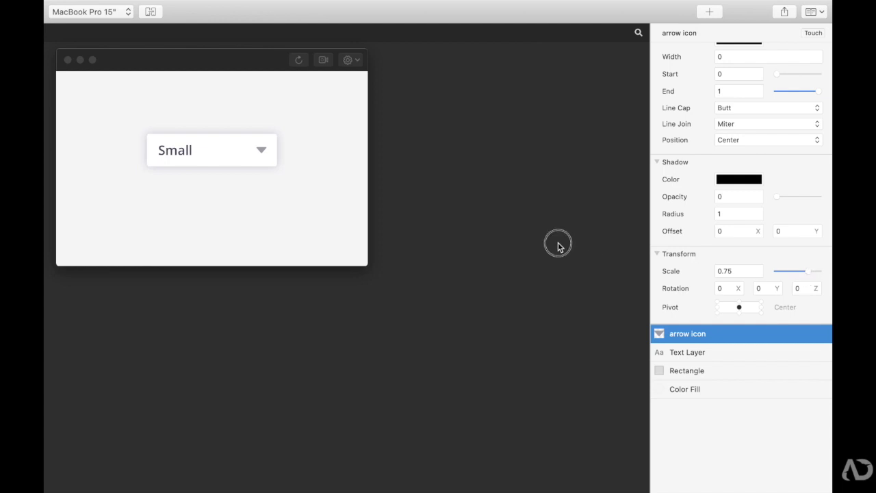
# - Lighten the "Small" text to a medium grey-purple and select the rectangle layer
pyautogui.click(191, 153)
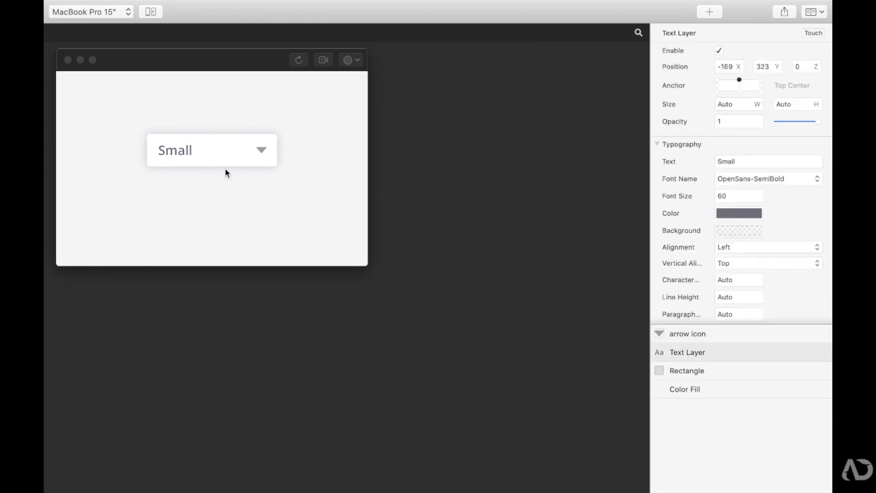
pyautogui.click(698, 370)
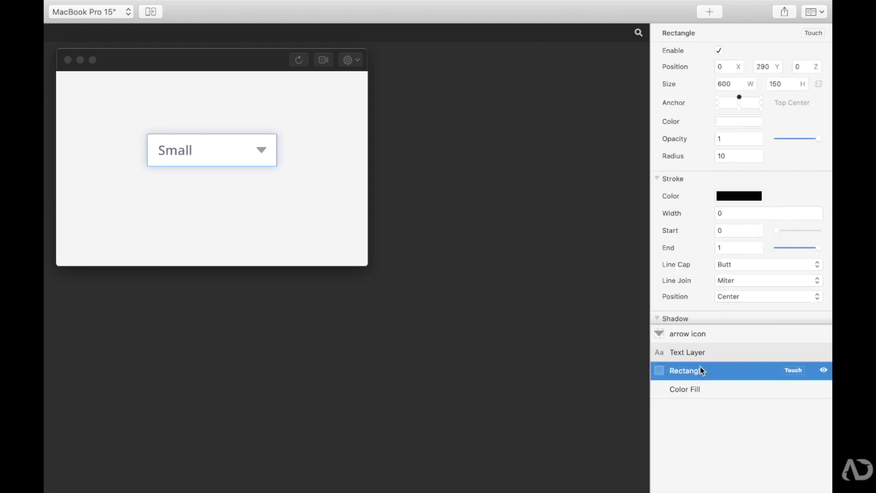
# - Group the rectangle, text layer and arrow icon, and name the group "Dropdown"
pyautogui.keyDown('shift'); pyautogui.click(700, 334); pyautogui.keyUp('shift')
pyautogui.press('super+g')
pyautogui.doubleClick(699, 334)
pyautogui.write('Dropdown')
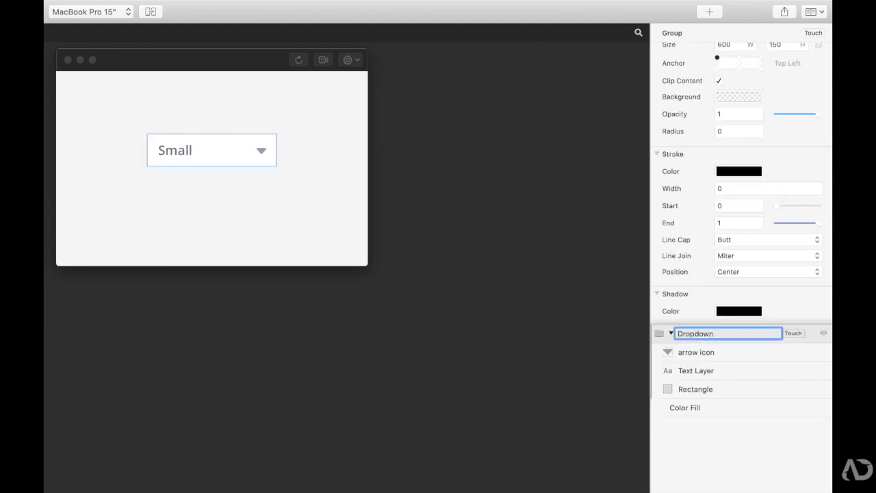
pyautogui.press('Return')
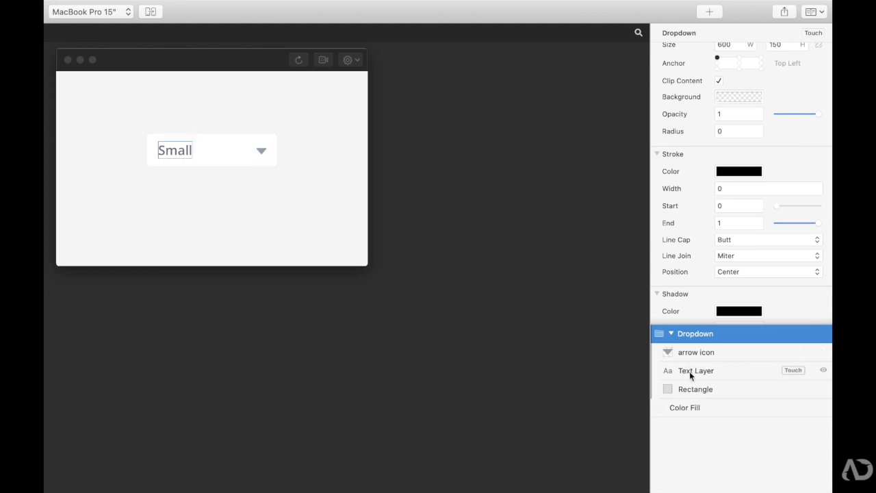
# - Set the Dropdown group's shadow color to the light grey CCCCD4, matching the rectangle's shadow
pyautogui.click(693, 393)
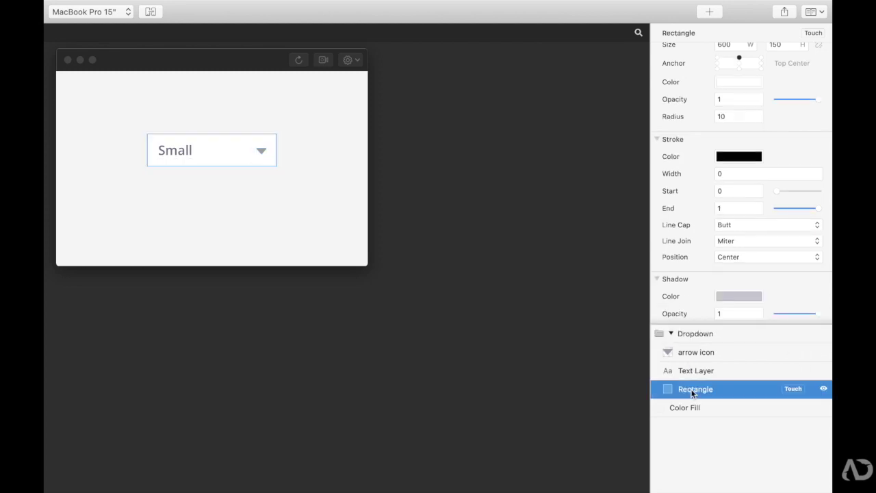
pyautogui.scroll(-3, 735, 271)
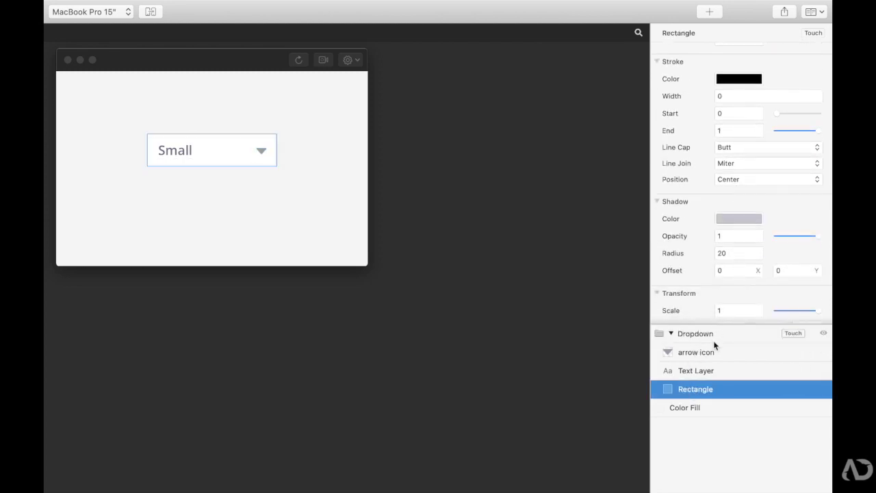
pyautogui.click(708, 334)
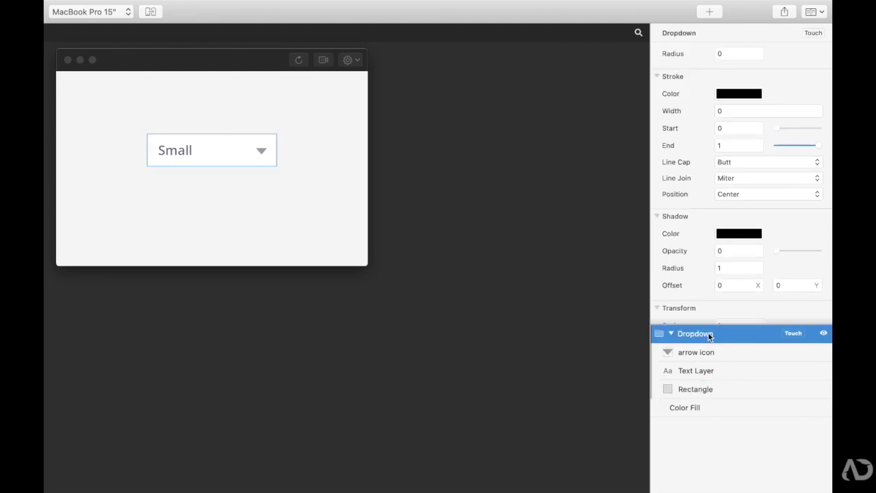
pyautogui.scroll(-2, 727, 248)
pyautogui.click(732, 178)
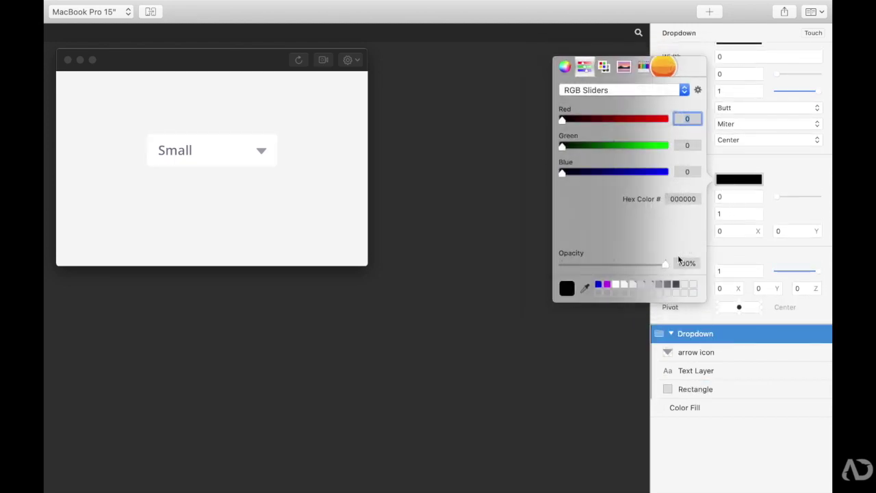
pyautogui.click(642, 283)
pyautogui.click(643, 287)
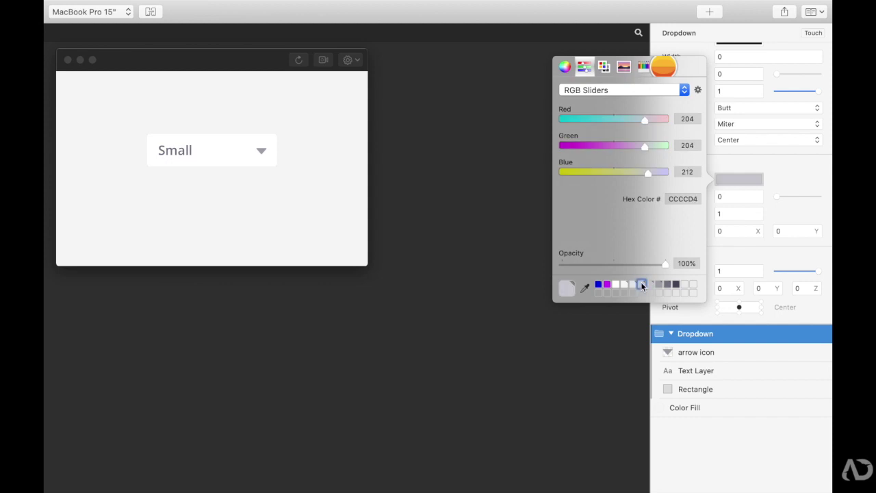
pyautogui.click(626, 332)
# - Set the Dropdown group's shadow radius to 20 and its shadow opacity to 1
pyautogui.click(731, 217)
pyautogui.write('20')
pyautogui.press('Return')
pyautogui.moveTo(776, 196); pyautogui.dragTo(827, 190)
pyautogui.click(513, 258)
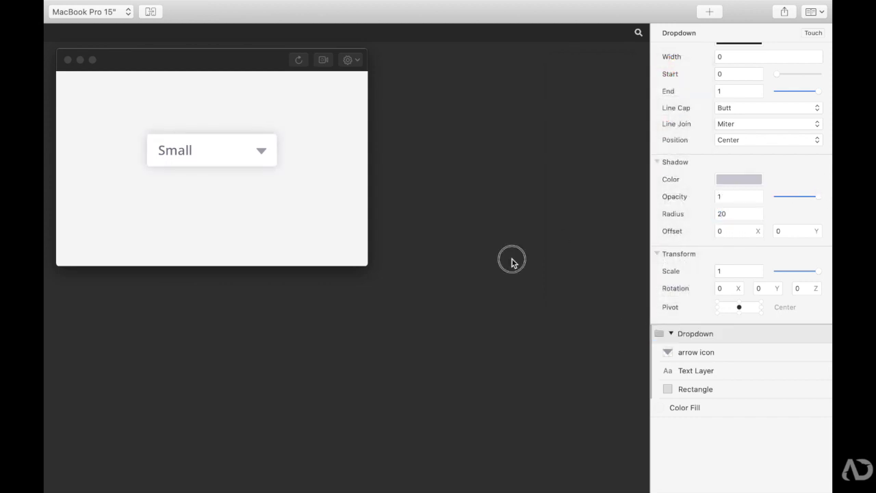
# - Add a Tap interaction to the Dropdown group and place its patch below the preview window
pyautogui.click(727, 333)
pyautogui.click(791, 334)
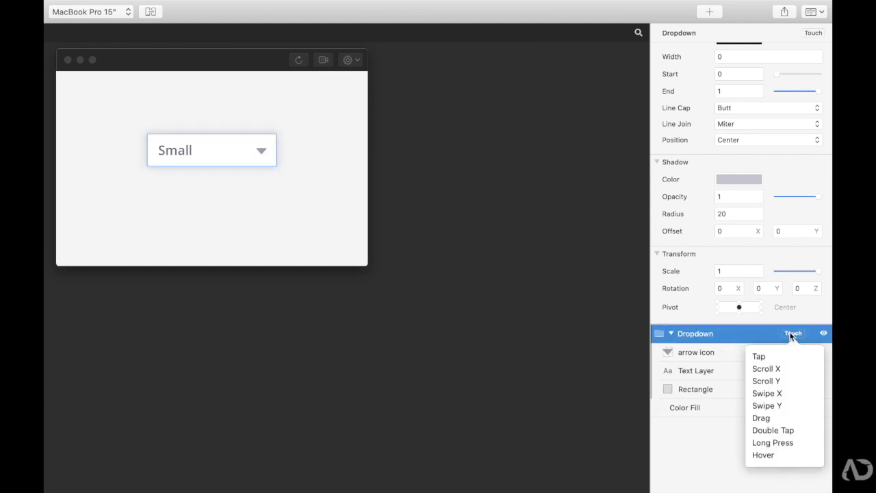
pyautogui.click(785, 355)
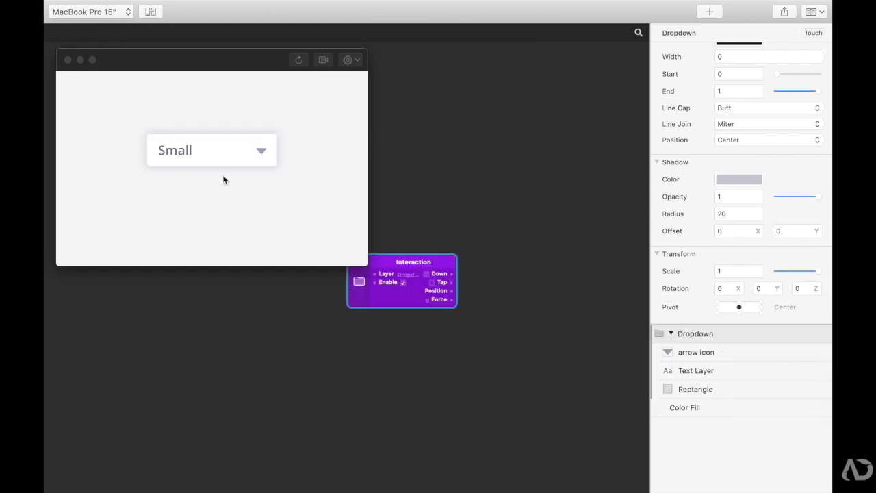
pyautogui.click(231, 156)
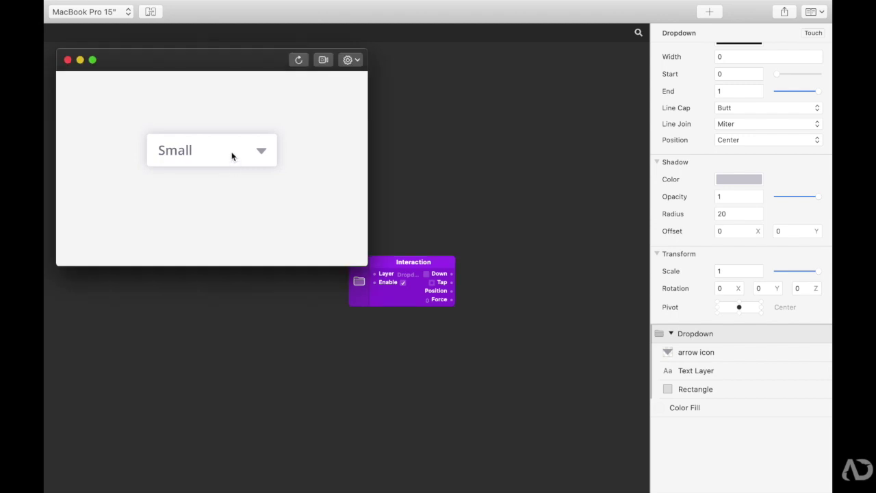
pyautogui.click(401, 254)
pyautogui.moveTo(411, 257); pyautogui.dragTo(133, 307)
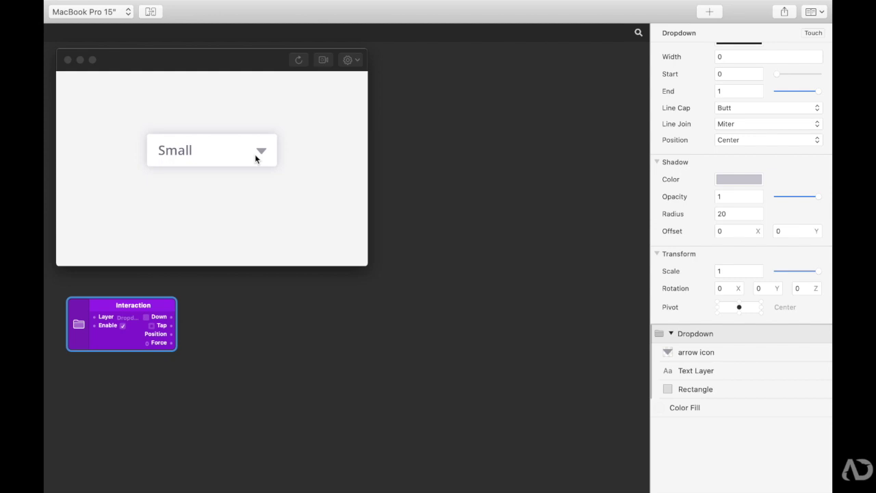
pyautogui.click(221, 152)
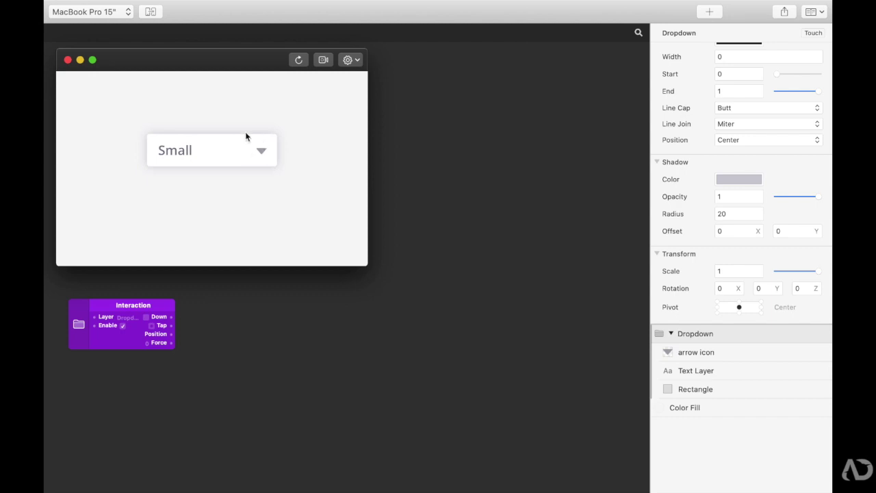
# - Add a Switch patch beside the Interaction patch and connect the Tap output to Turn On
pyautogui.doubleClick(205, 314)
pyautogui.write('swi')
pyautogui.press('Return')
pyautogui.moveTo(223, 323); pyautogui.dragTo(189, 326)
pyautogui.click(199, 312)
# - Add a Transition patch after the Switch, driven by the Switch's On / Off output
pyautogui.doubleClick(298, 319)
pyautogui.write('tran')
pyautogui.press('Return')
pyautogui.moveTo(341, 325); pyautogui.dragTo(252, 316)
# - Select the arrow icon layer and set the Transition's end value to 180 for its rotation
pyautogui.click(686, 354)
pyautogui.scroll(5, 736, 222)
pyautogui.scroll(-6, 736, 221)
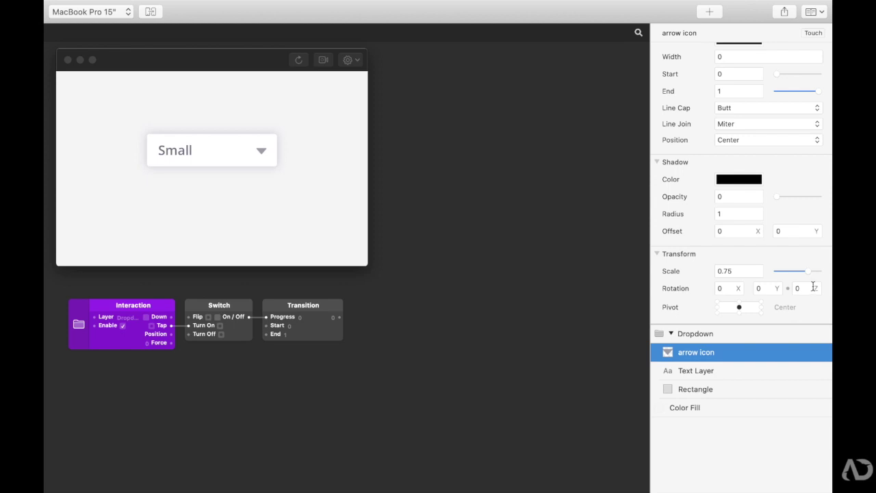
pyautogui.click(291, 326)
pyautogui.click(290, 334)
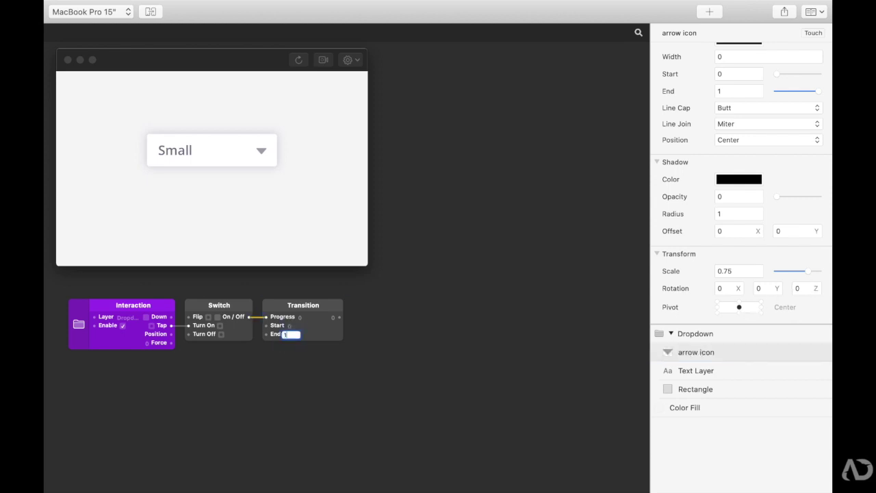
pyautogui.write('180')
pyautogui.press('Return')
# - Add a Pop Animation patch fed by the Transition and connect its Progress to the arrow icon's Z rotation
pyautogui.doubleClick(387, 315)
pyautogui.write('po')
pyautogui.press('Return')
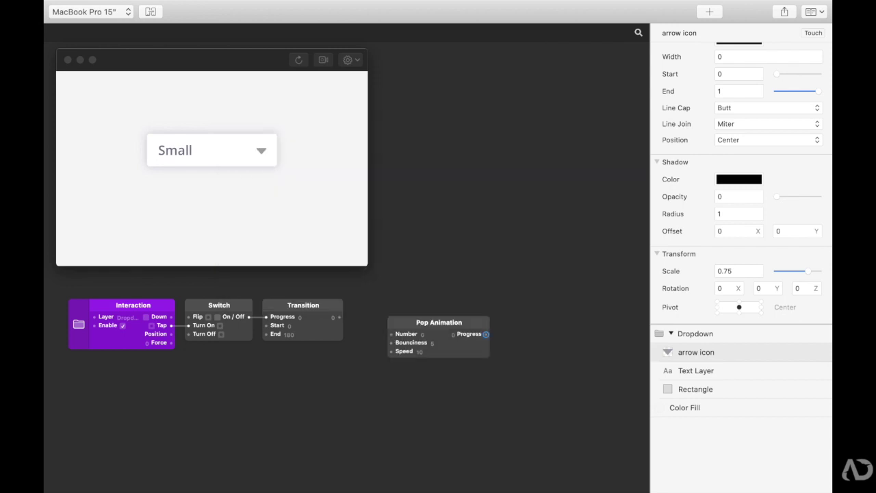
pyautogui.moveTo(431, 328); pyautogui.dragTo(357, 317)
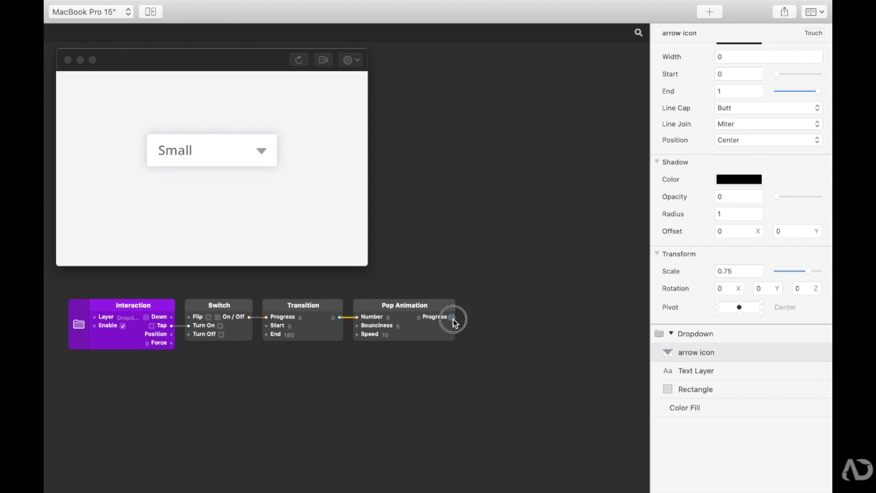
pyautogui.moveTo(452, 317); pyautogui.dragTo(793, 289)
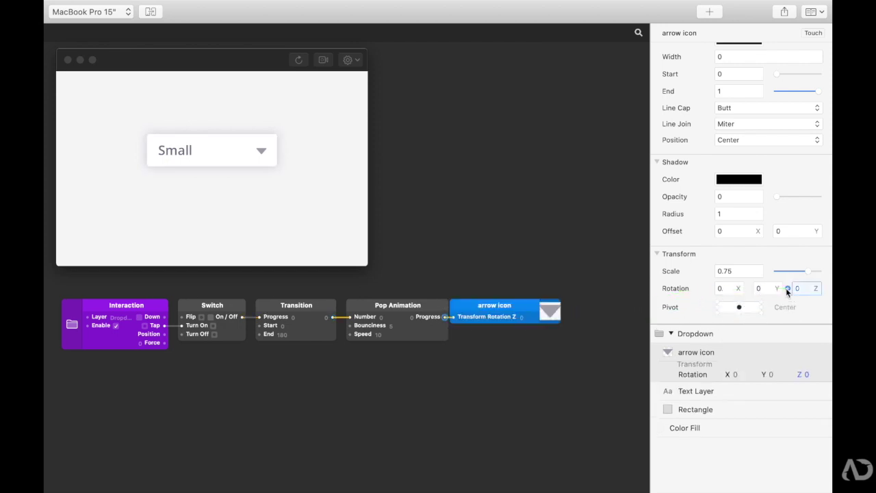
# - Test the arrow rotation by tapping the dropdown field in the preview
pyautogui.click(223, 152)
pyautogui.click(217, 151)
pyautogui.click(217, 154)
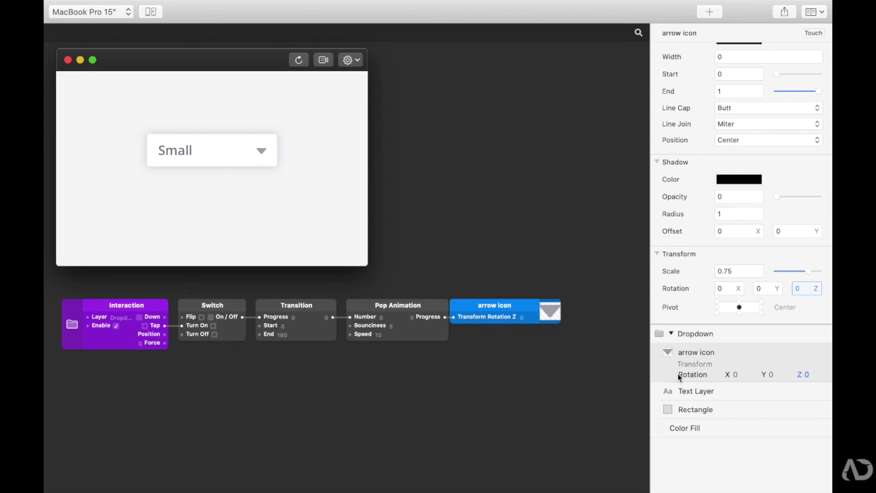
# - Rename the rectangle layer "Selected Item Rect"
pyautogui.click(706, 408)
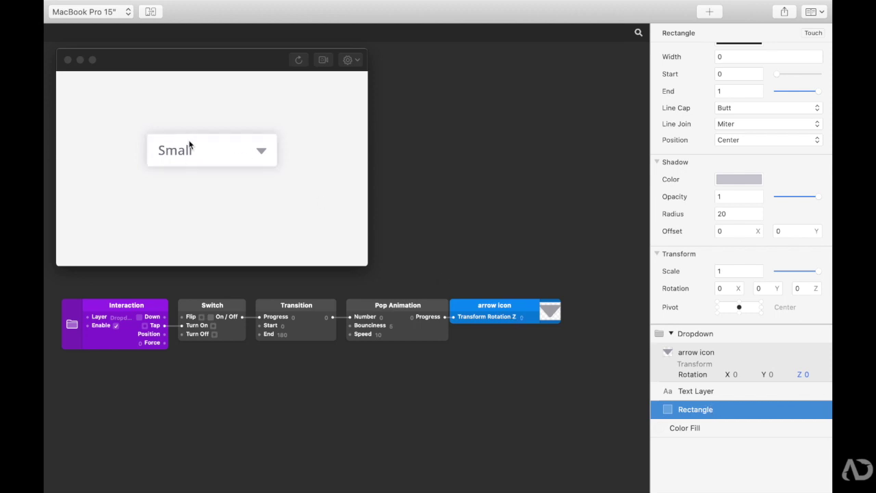
pyautogui.doubleClick(699, 408)
pyautogui.write('Selected Item Rect')
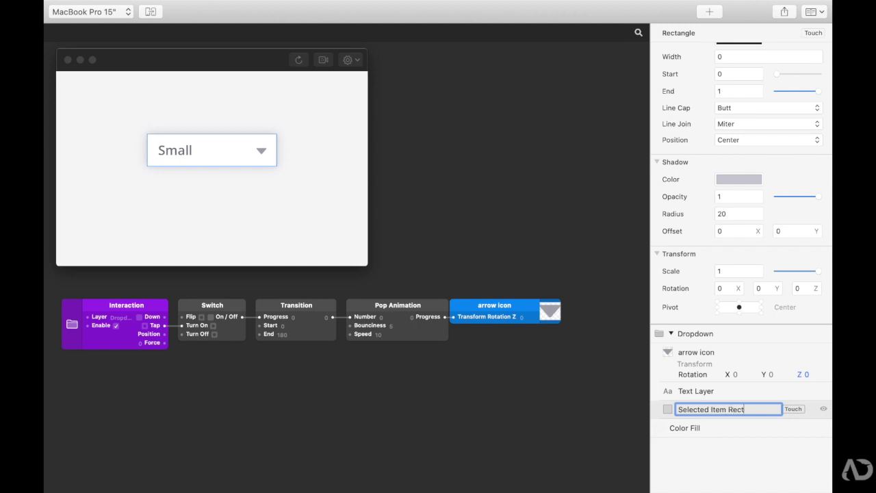
pyautogui.press('Return')
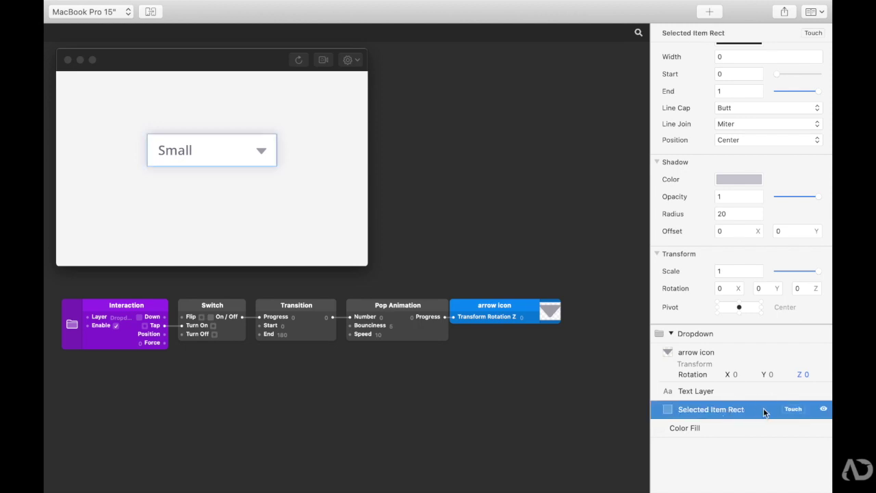
# - Duplicate the Selected Item Rect layer and rename the lower copy "Dropdown Rect"
pyautogui.press('super+d')
pyautogui.click(701, 428)
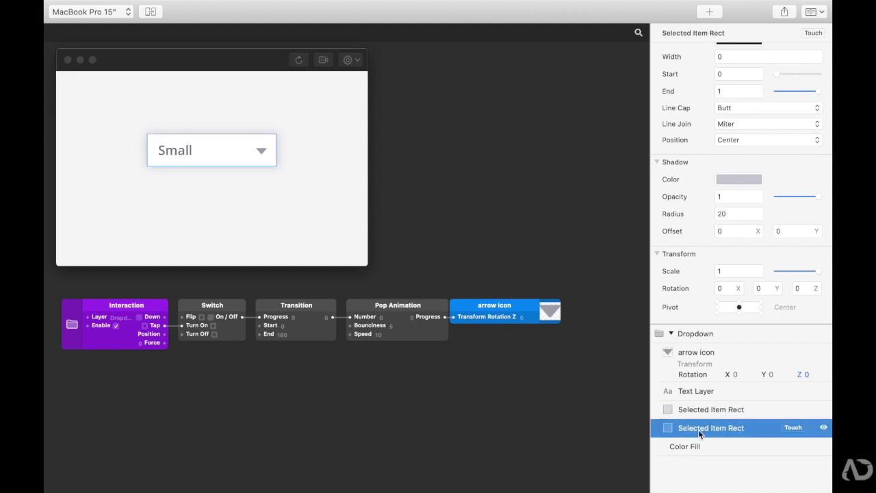
pyautogui.doubleClick(689, 429)
pyautogui.write('Dropdown')
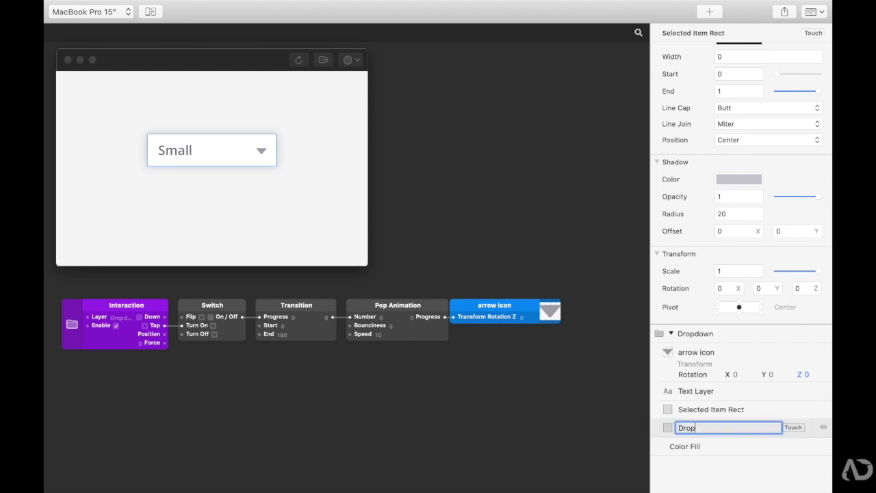
pyautogui.press('Return')
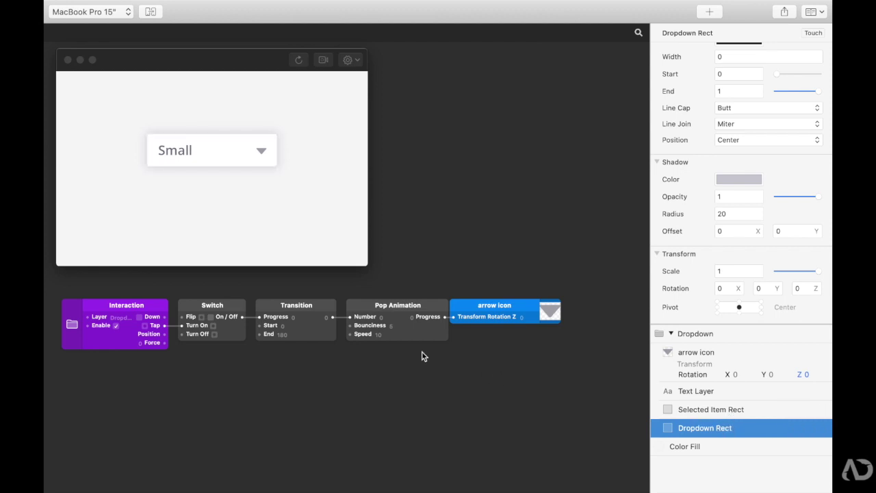
# - Add a second Transition patch and place it directly below the first one
pyautogui.doubleClick(298, 379)
pyautogui.write('tran')
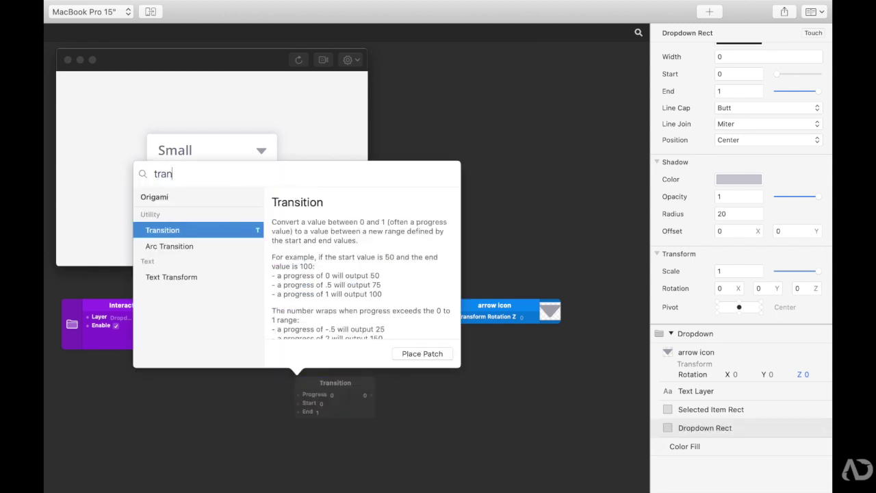
pyautogui.press('Return')
pyautogui.moveTo(324, 389); pyautogui.dragTo(285, 363)
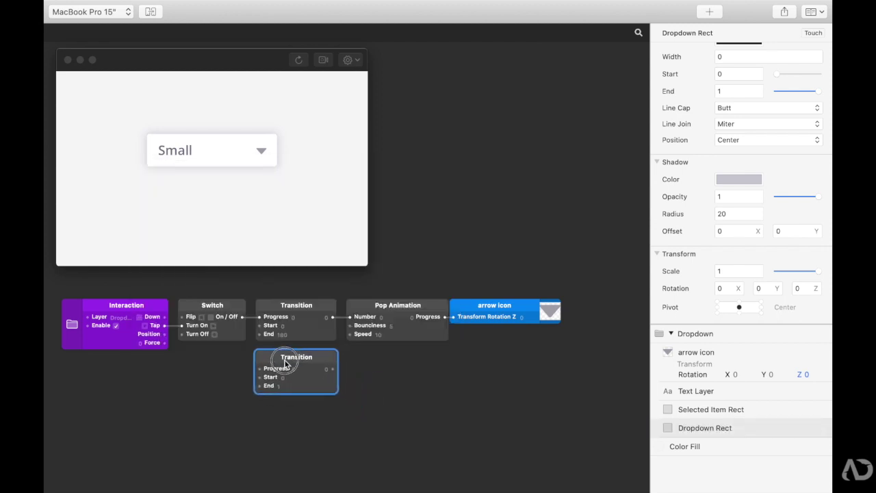
# - Set the second Transition to start at 150 and end at 600, and feed its Progress from the Switch's On / Off output
pyautogui.scroll(6, 732, 202)
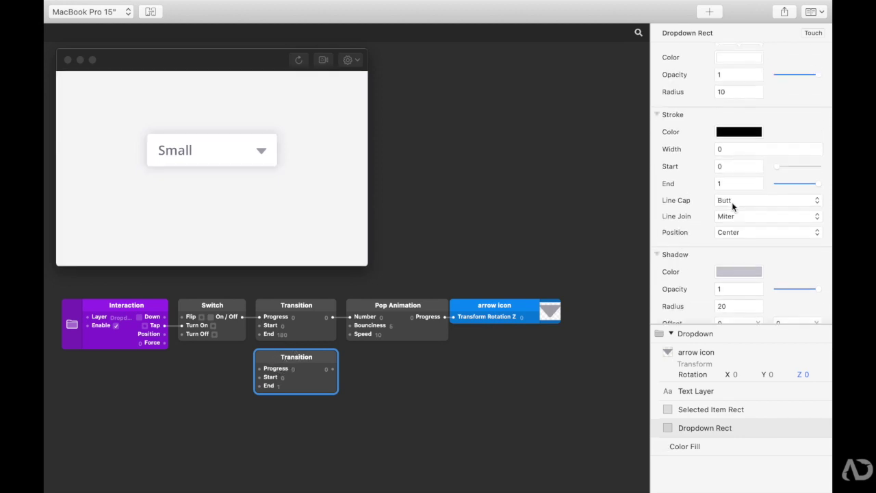
pyautogui.scroll(-1, 733, 195)
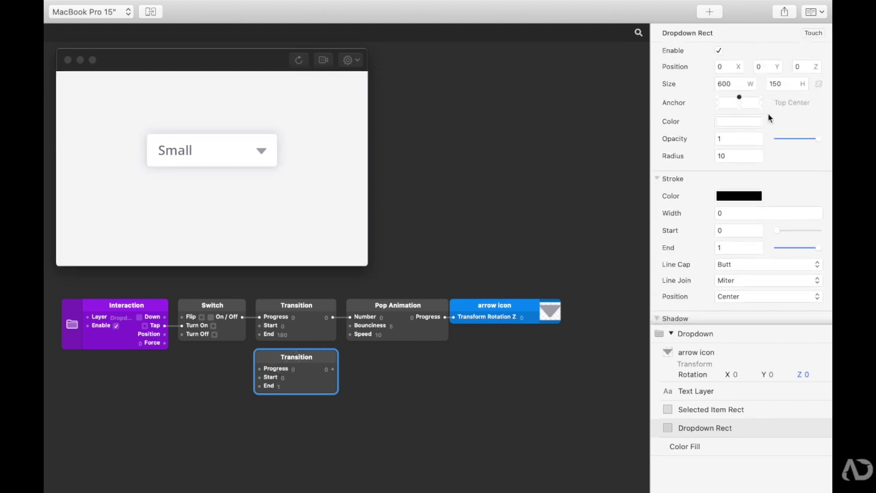
pyautogui.click(282, 377)
pyautogui.write('180')
pyautogui.press('Tab')
pyautogui.press('Return')
pyautogui.moveTo(243, 317); pyautogui.dragTo(260, 369)
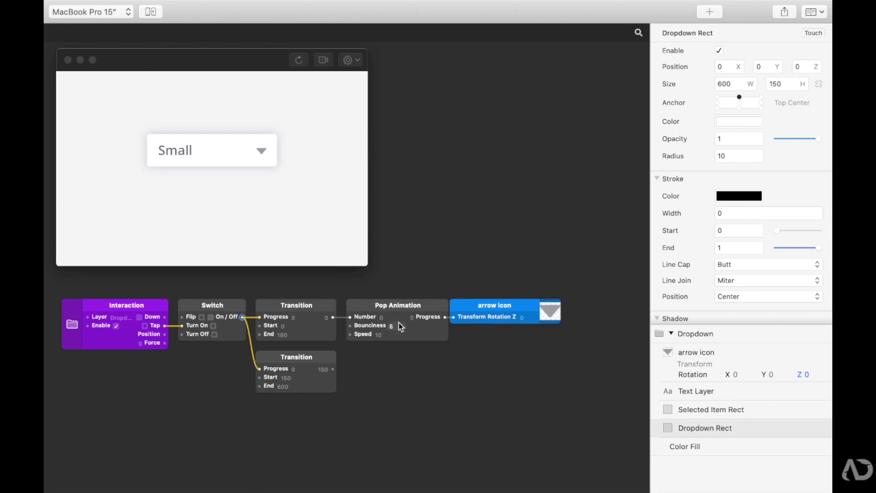
# - Rewire the patches so the Switch feeds the Pop Animation, which drives the 0 to 180 Transition into the arrow icon's Z rotation
pyautogui.moveTo(331, 418); pyautogui.dragTo(294, 295)
pyautogui.moveTo(294, 295); pyautogui.dragTo(354, 354)
pyautogui.moveTo(355, 401); pyautogui.dragTo(375, 389)
pyautogui.moveTo(383, 328); pyautogui.dragTo(345, 350)
pyautogui.click(417, 403)
pyautogui.moveTo(243, 317); pyautogui.dragTo(280, 317)
pyautogui.moveTo(346, 403); pyautogui.dragTo(334, 424)
pyautogui.moveTo(347, 456); pyautogui.dragTo(328, 445)
pyautogui.moveTo(376, 317); pyautogui.dragTo(347, 403)
pyautogui.moveTo(419, 404); pyautogui.dragTo(510, 304)
pyautogui.moveTo(398, 393); pyautogui.dragTo(446, 307)
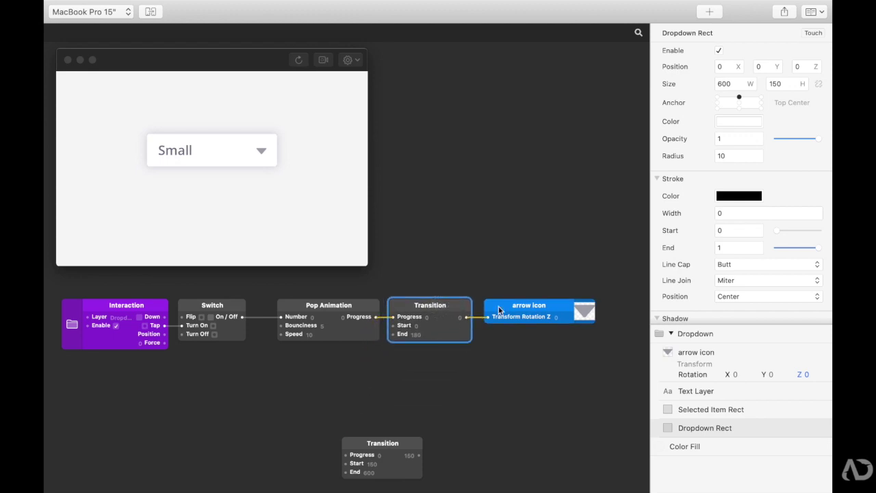
# - Tidy the patch row, place the second Transition under the first, and connect the Pop Animation's Progress to it
pyautogui.moveTo(502, 311); pyautogui.dragTo(497, 311)
pyautogui.moveTo(504, 368); pyautogui.dragTo(299, 311)
pyautogui.moveTo(386, 441); pyautogui.dragTo(411, 350)
pyautogui.moveTo(356, 319); pyautogui.dragTo(372, 368)
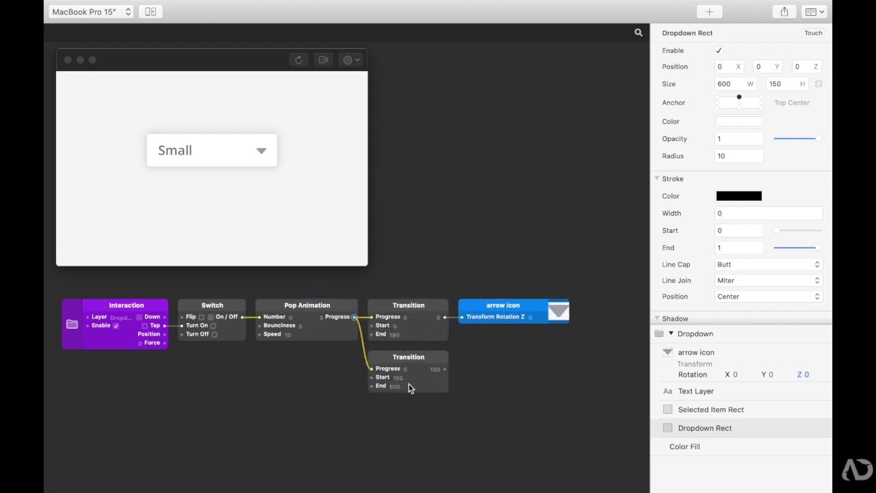
# - Connect the second Transition's output to the Dropdown Rect's height and test the field in the preview
pyautogui.click(691, 428)
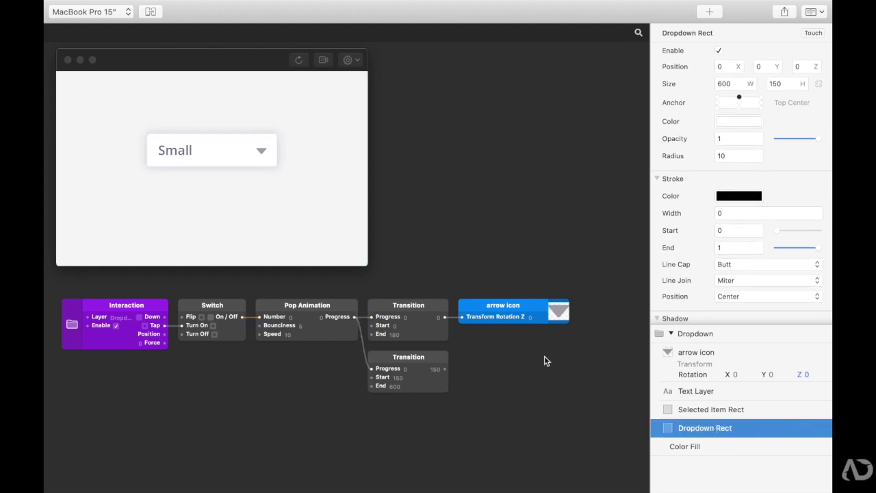
pyautogui.moveTo(446, 368); pyautogui.dragTo(777, 84)
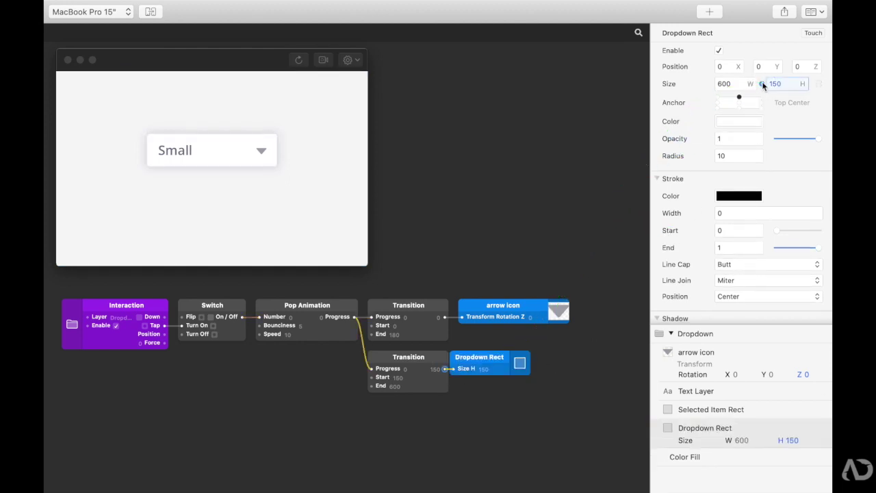
pyautogui.click(313, 204)
pyautogui.click(242, 154)
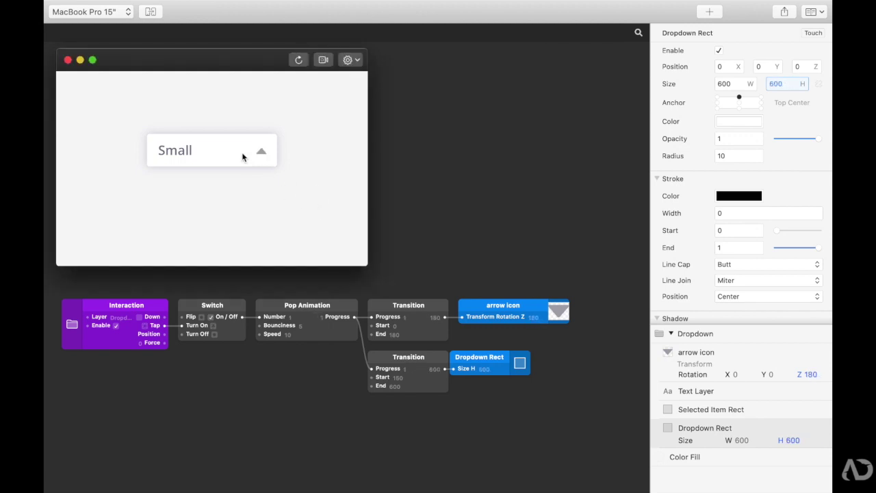
# - Set the Dropdown group's height to 600 so its content has room to expand
pyautogui.click(695, 335)
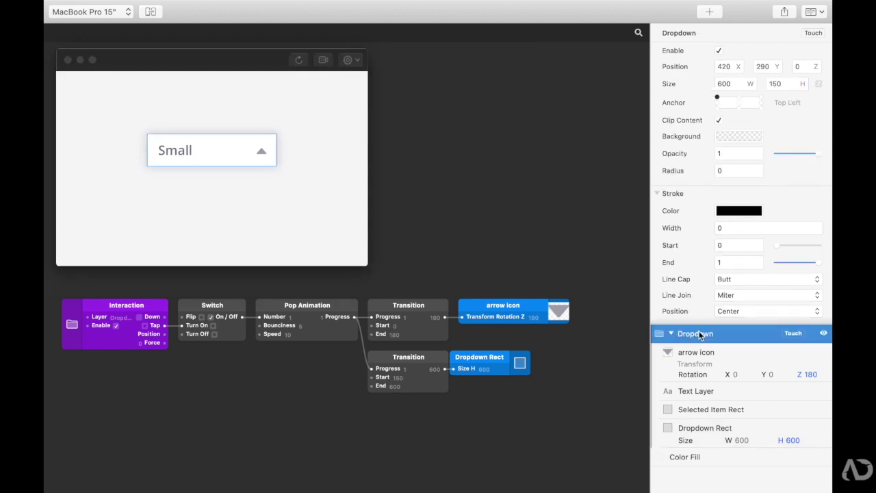
pyautogui.click(786, 85)
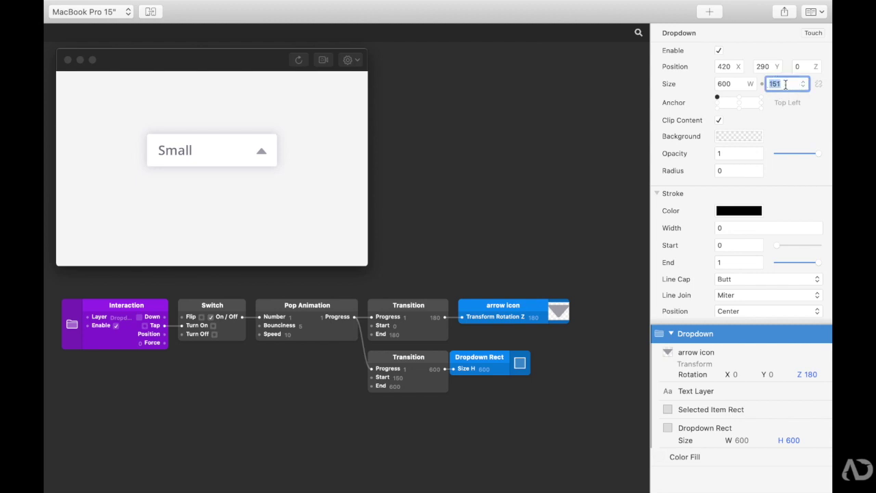
pyautogui.write('600')
pyautogui.press('Return')
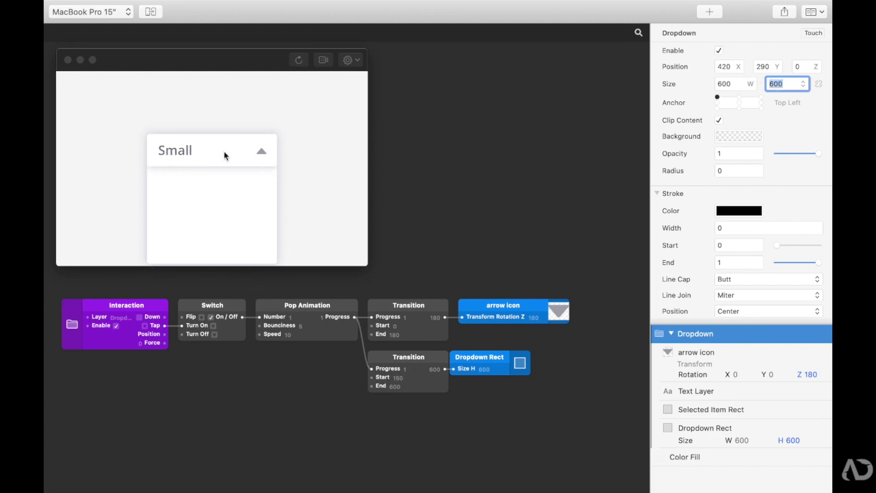
pyautogui.click(476, 209)
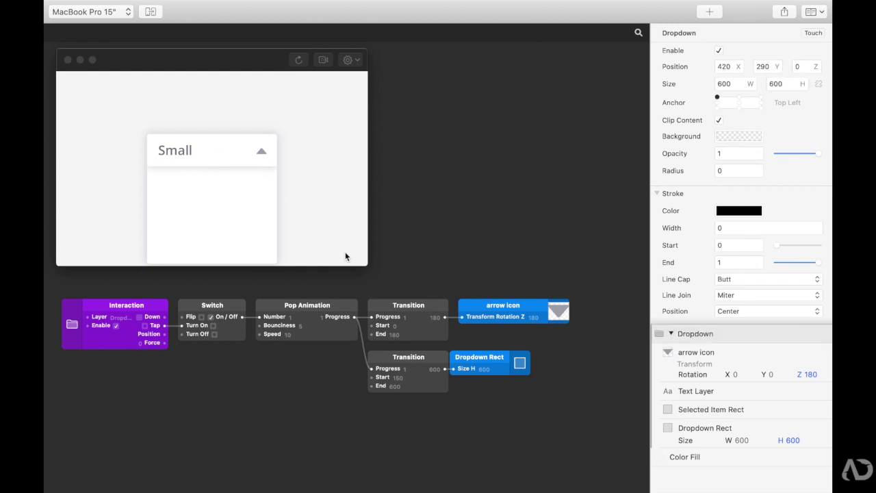
# - Move the Dropdown group up to a Y position of 182, restart the preview and test the field
pyautogui.click(678, 333)
pyautogui.moveTo(763, 67); pyautogui.dragTo(687, 61)
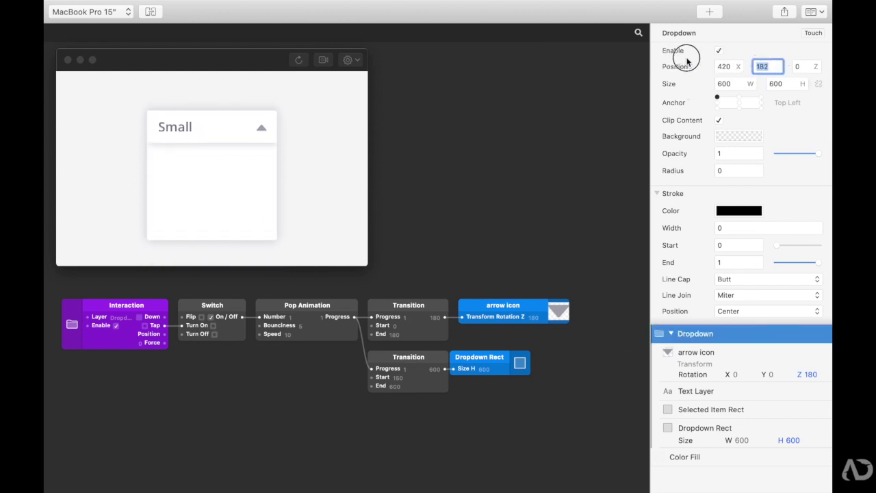
pyautogui.click(588, 125)
pyautogui.click(299, 61)
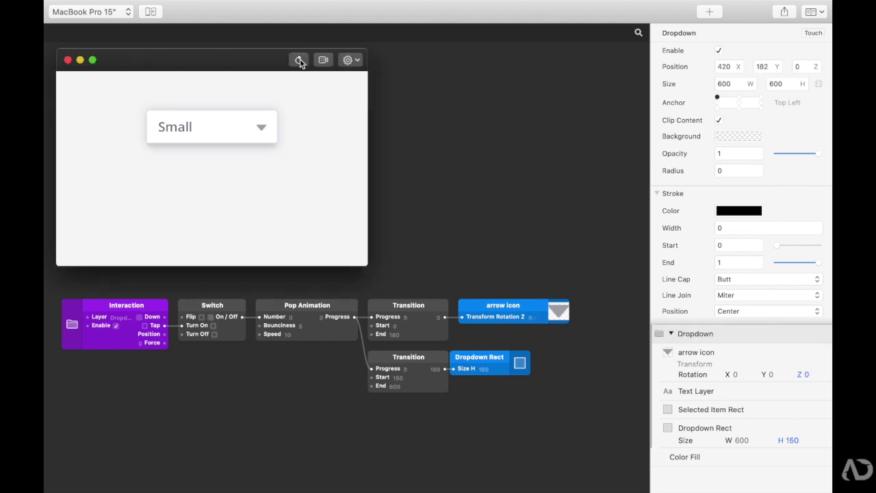
pyautogui.click(250, 128)
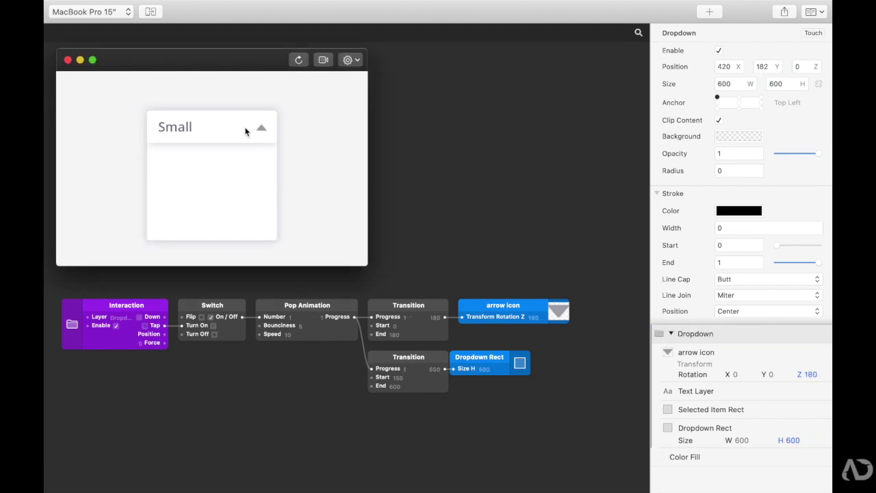
# - Set the Pop Animation's Bounciness to 10 and Speed to 8, and test the dropdown's motion in the restarted preview
pyautogui.click(304, 326)
pyautogui.write('8')
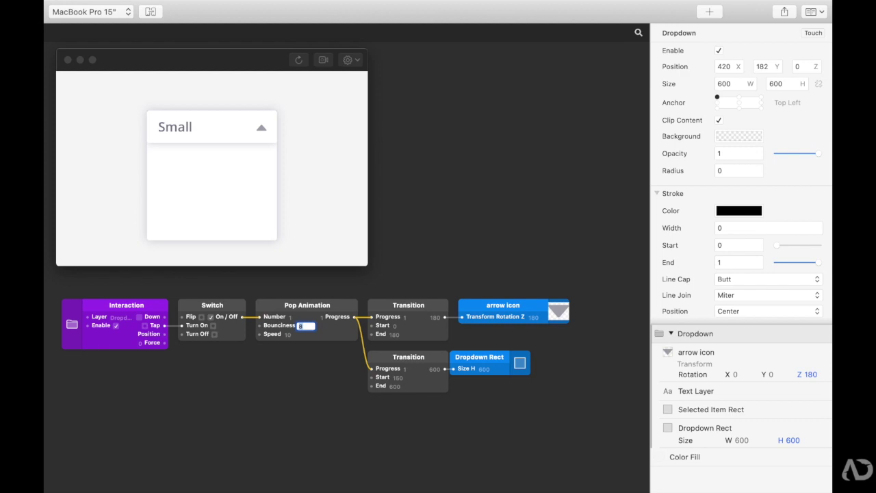
pyautogui.click(293, 337)
pyautogui.write('8')
pyautogui.press('Return')
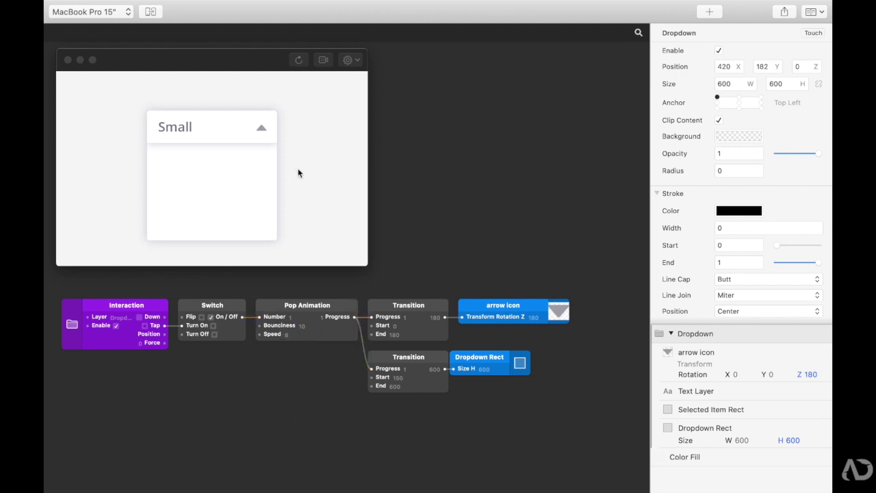
pyautogui.click(299, 61)
pyautogui.click(250, 126)
pyautogui.click(298, 61)
pyautogui.click(235, 115)
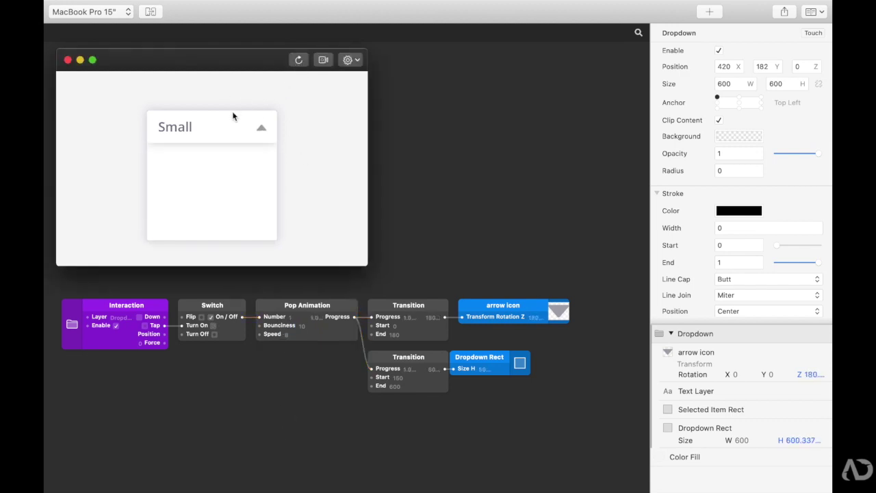
# - Lower the Pop Animation's Speed to 6 and replay the dropdown opening in the preview
pyautogui.click(288, 334)
pyautogui.write('6')
pyautogui.press('Return')
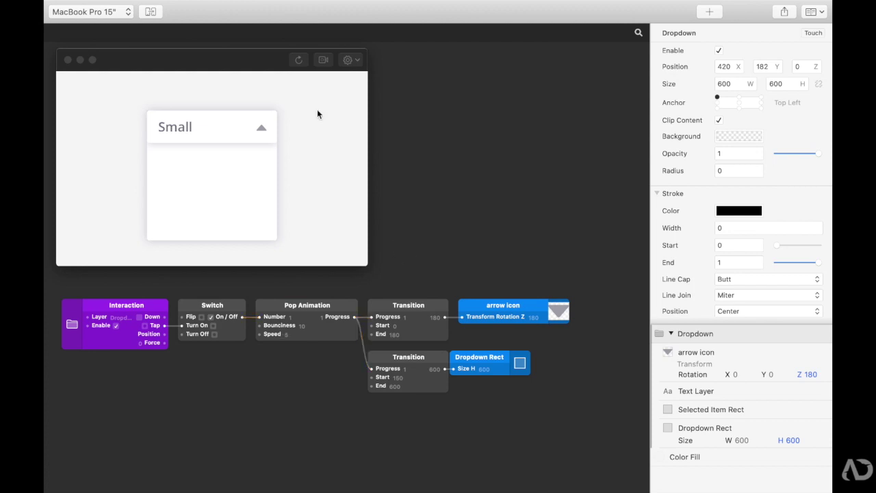
pyautogui.click(299, 60)
pyautogui.click(250, 129)
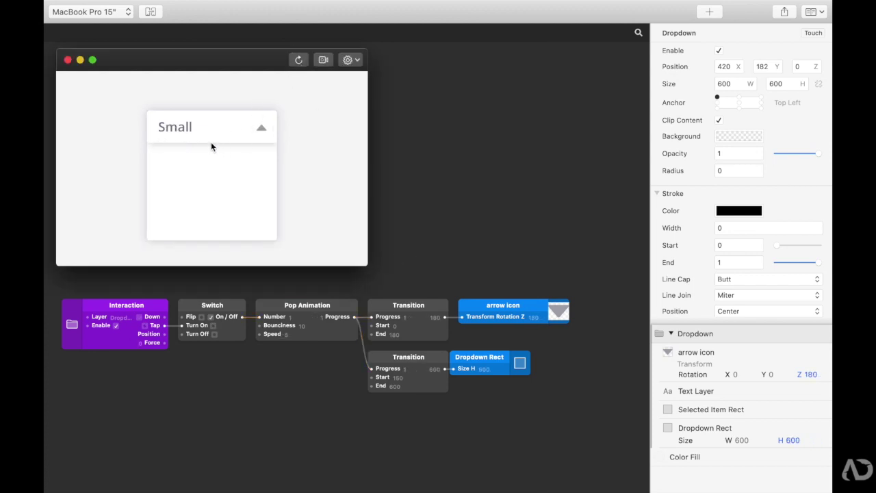
# - Reduce the Selected Item Rect's shadow opacity to 0 and test the dropdown in the restarted preview
pyautogui.click(706, 410)
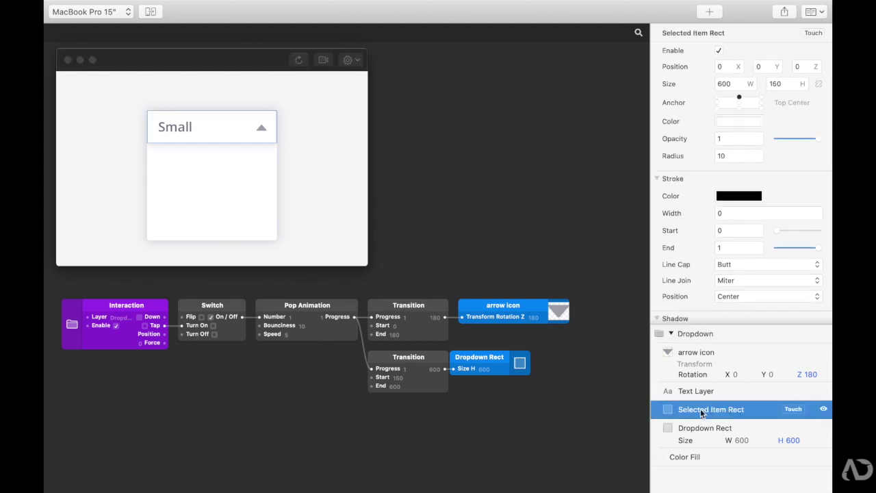
pyautogui.scroll(-5, 758, 245)
pyautogui.moveTo(795, 211); pyautogui.dragTo(729, 206)
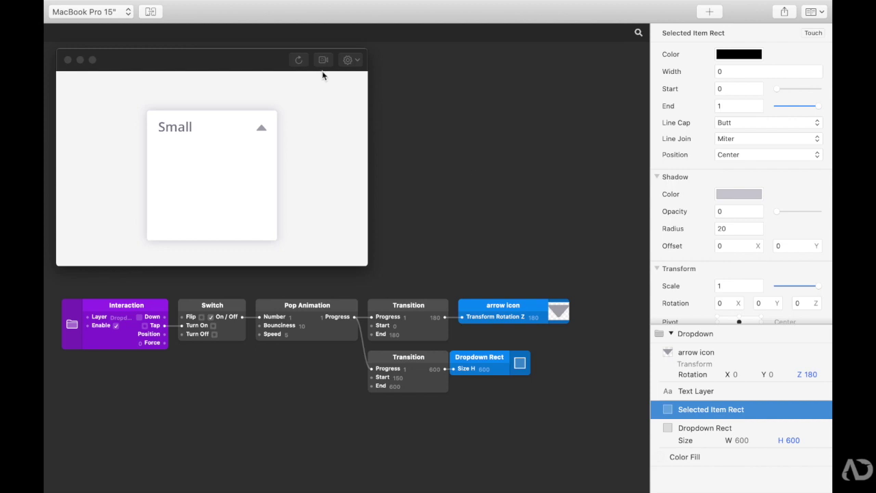
pyautogui.click(299, 59)
pyautogui.click(251, 122)
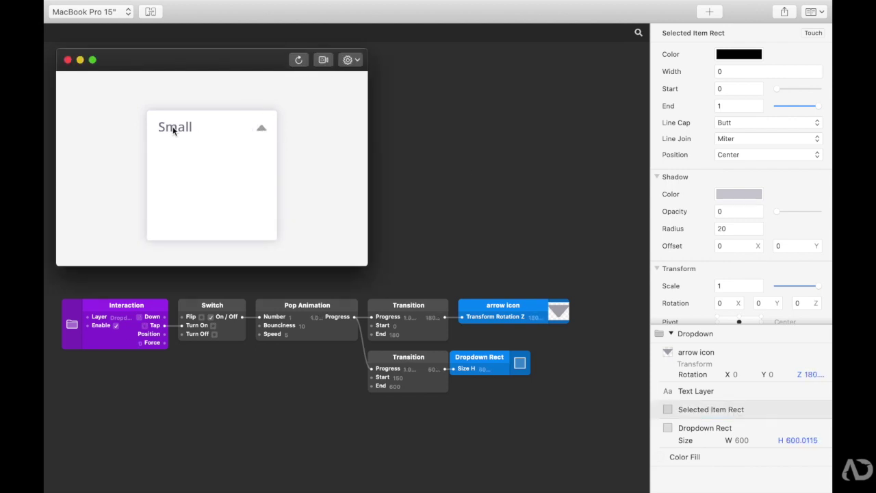
pyautogui.click(555, 403)
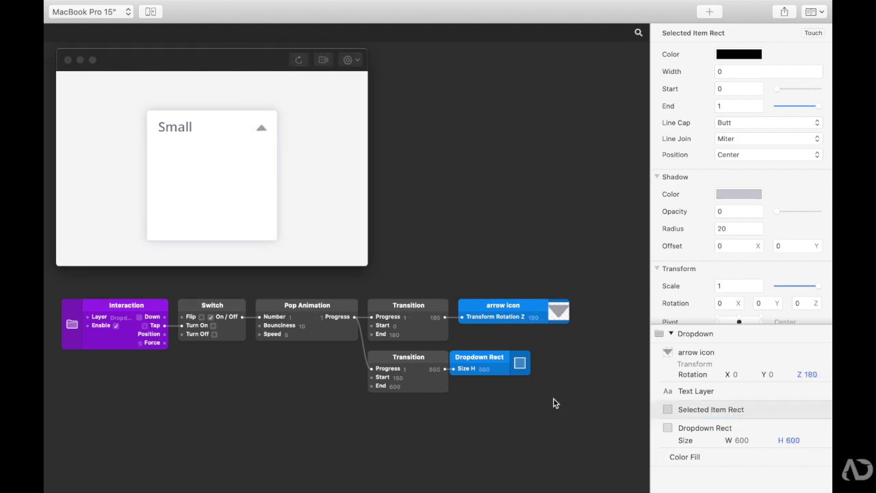
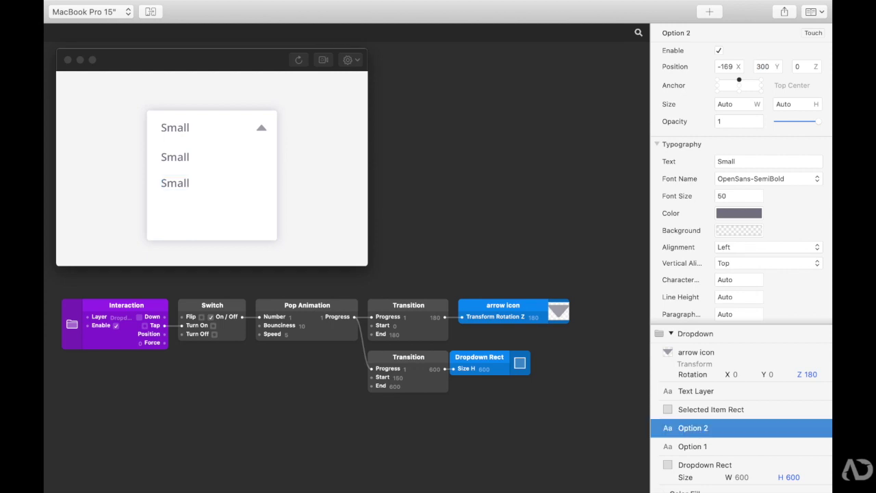
# - Duplicate the Option 2 text layer, rename the copy Option 3 and move it down below Option 2
pyautogui.press('super+d')
pyautogui.doubleClick(713, 430)
pyautogui.press('Right')
pyautogui.press('BackSpace')
pyautogui.write('3')
pyautogui.press('Return')
pyautogui.moveTo(777, 67); pyautogui.dragTo(828, 79)
# - Reorder the option layers as Option 1, Option 2, Option 3, keeping Small as Option 1's text
pyautogui.click(708, 466)
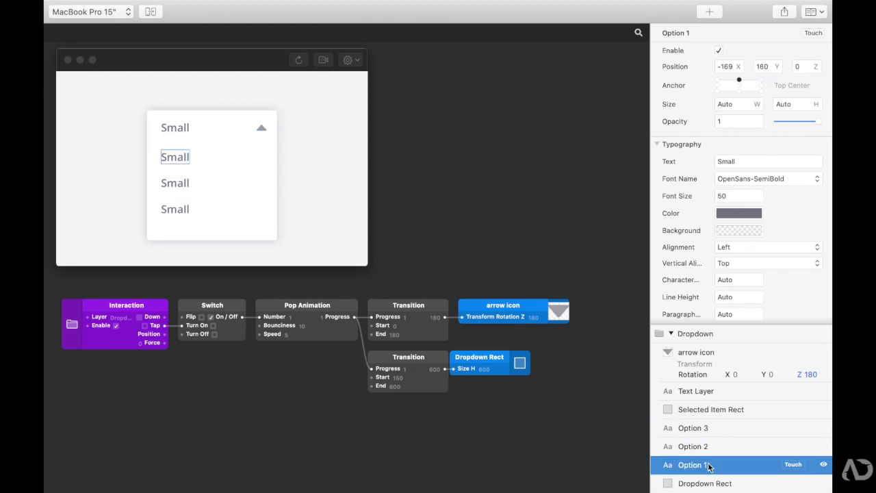
pyautogui.click(708, 391)
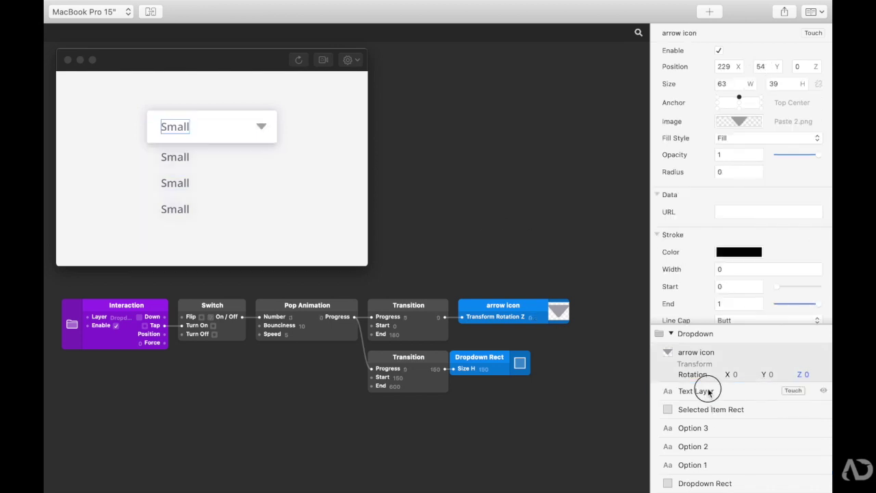
pyautogui.click(707, 391)
pyautogui.moveTo(707, 465); pyautogui.dragTo(708, 438)
pyautogui.click(706, 431)
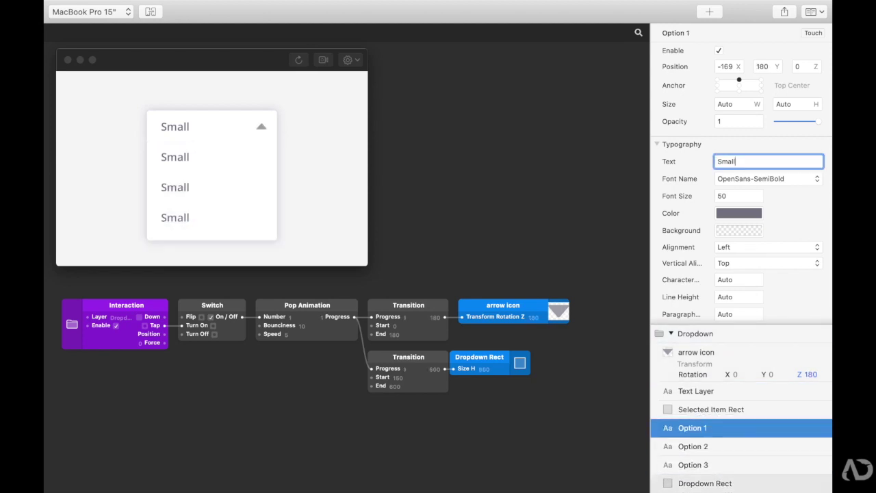
pyautogui.press('Return')
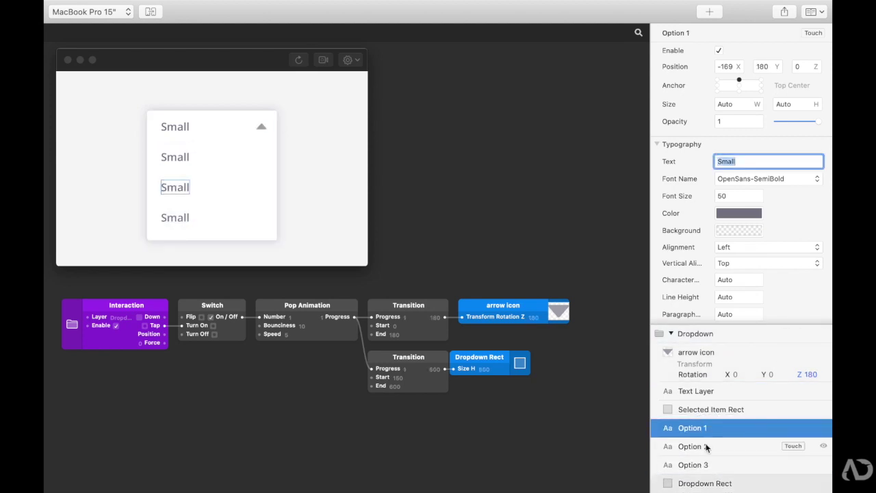
# - Set Option 2's text to Medium and shift its X position to line up with the labels above and below
pyautogui.click(706, 446)
pyautogui.moveTo(742, 161); pyautogui.dragTo(681, 162)
pyautogui.write('Medium')
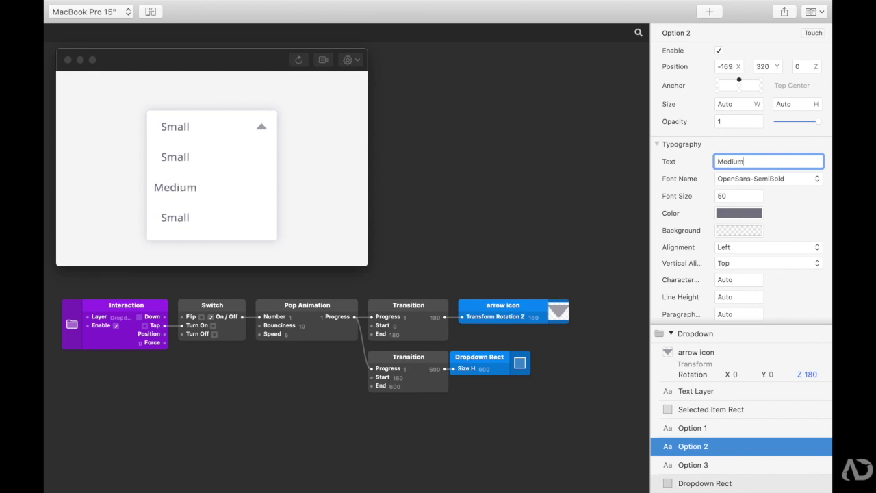
pyautogui.click(743, 248)
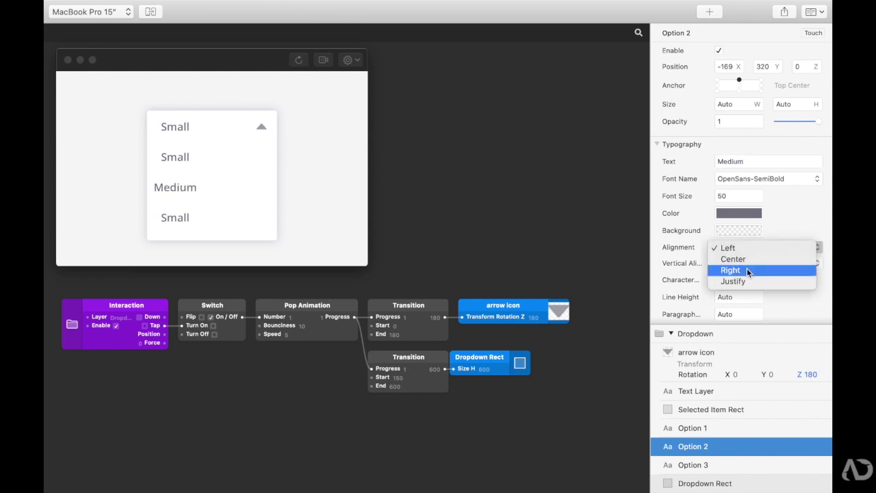
pyautogui.click(746, 248)
pyautogui.moveTo(726, 67); pyautogui.dragTo(750, 71)
# - Set Option 3's text to Large
pyautogui.click(710, 463)
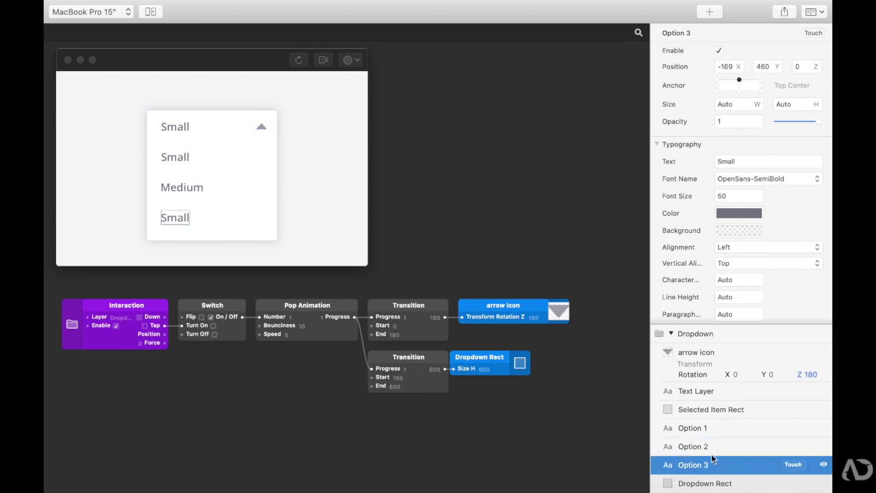
pyautogui.click(743, 162)
pyautogui.write('Large')
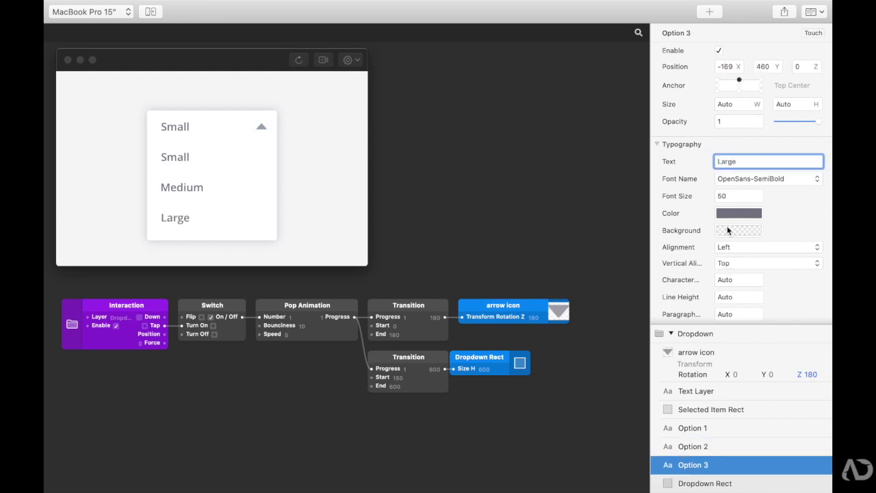
pyautogui.click(626, 348)
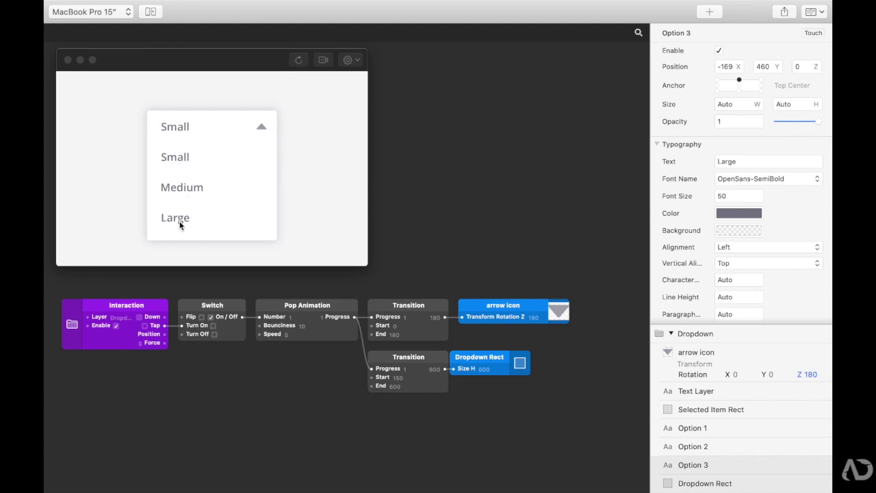
# - Restart the preview to examine the option labels while the dropdown is collapsed
pyautogui.click(696, 355)
pyautogui.click(543, 199)
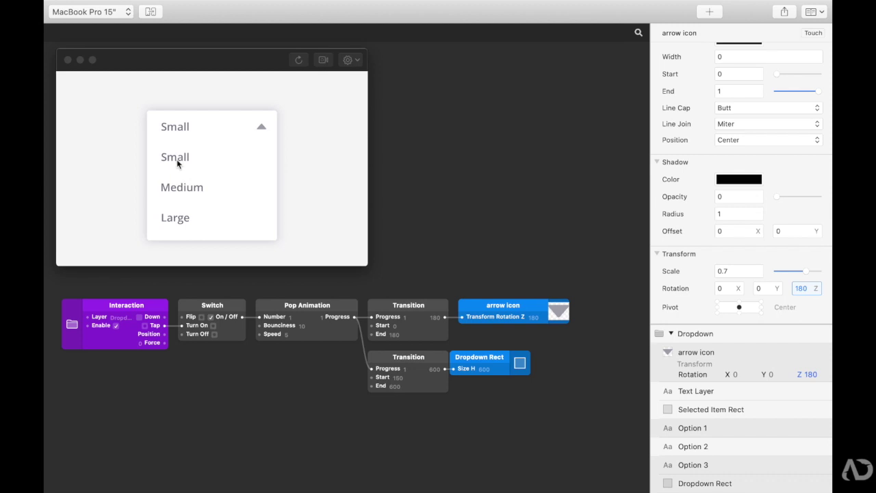
pyautogui.click(299, 60)
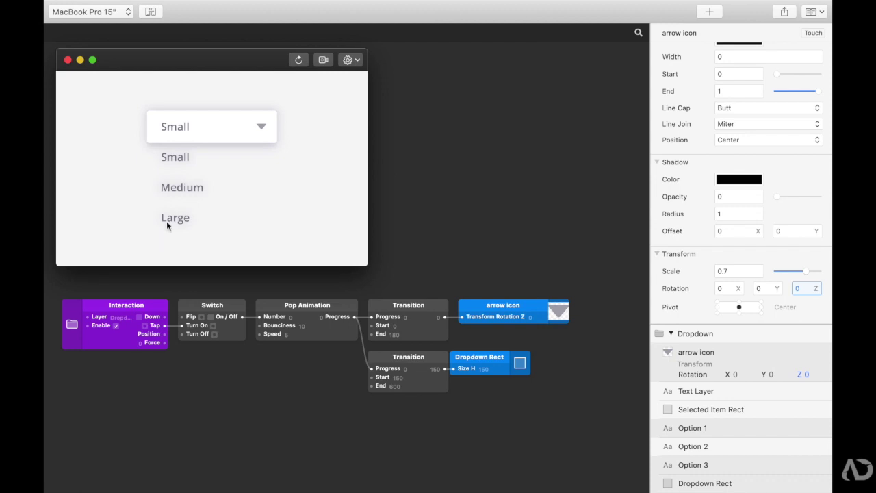
# - Add a third Transition patch and place it beneath the Dropdown Rect's Transition
pyautogui.doubleClick(388, 414)
pyautogui.write('tra')
pyautogui.press('Down')
pyautogui.press('Return')
pyautogui.click(402, 416)
pyautogui.moveTo(403, 417); pyautogui.dragTo(399, 413)
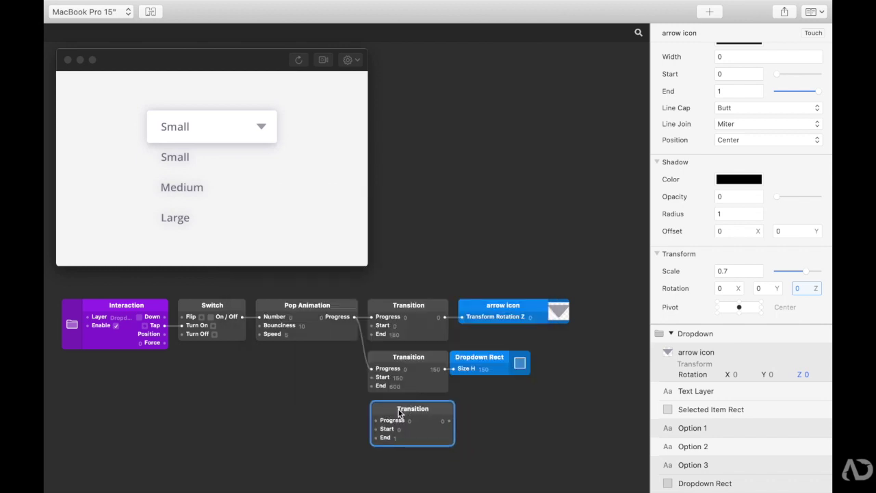
# - Select the Option 1, Option 2 and Option 3 layers and connect the third Transition's output to their Opacity
pyautogui.click(692, 428)
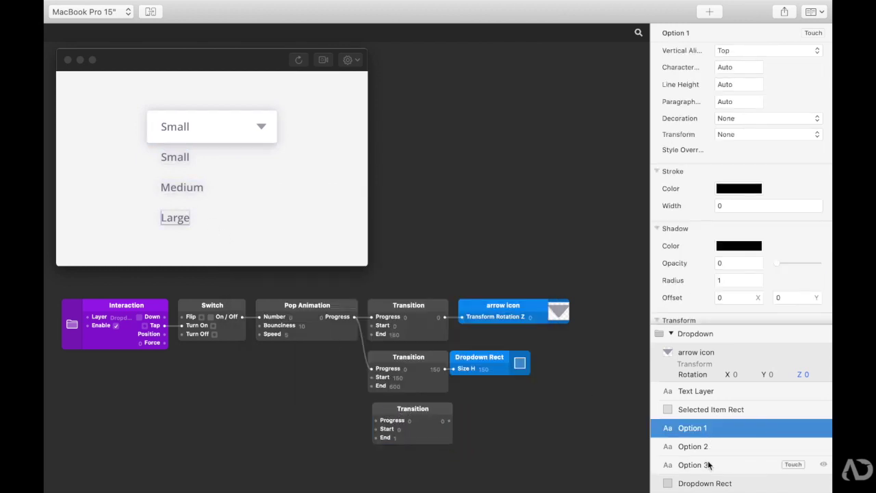
pyautogui.keyDown('shift'); pyautogui.click(719, 464); pyautogui.keyUp('shift')
pyautogui.scroll(5, 740, 241)
pyautogui.moveTo(449, 420); pyautogui.dragTo(667, 122)
# - Tidy the option opacity patches, connect the Pop Animation's Progress to the third Transition and test the field in the preview
pyautogui.moveTo(406, 408); pyautogui.dragTo(408, 448)
pyautogui.moveTo(454, 469); pyautogui.dragTo(397, 383)
pyautogui.click(476, 382)
pyautogui.hscroll(-3, 477, 382)
pyautogui.moveTo(292, 292); pyautogui.dragTo(312, 395)
pyautogui.hscroll(-5, 291, 364)
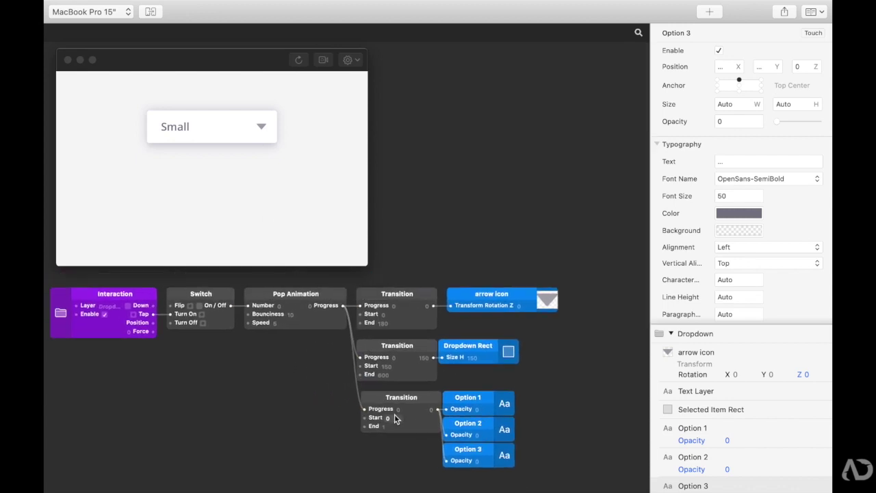
pyautogui.click(221, 119)
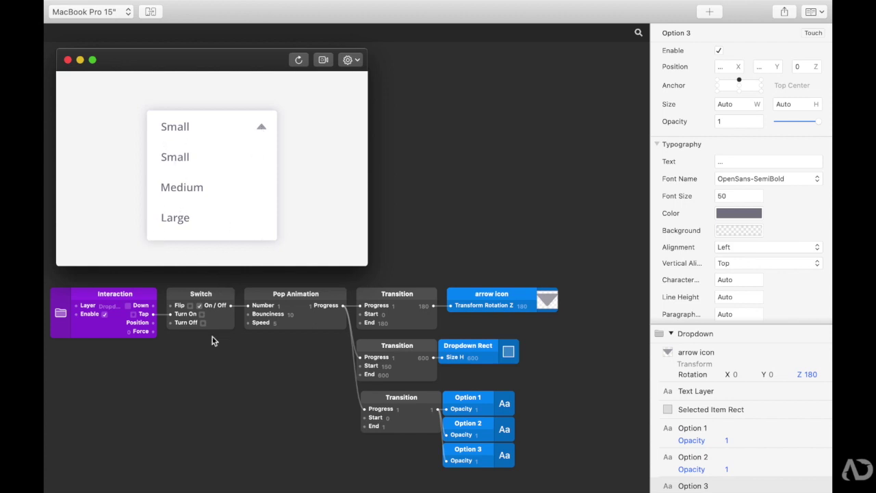
# - Reconnect the Interaction's Tap output to the Switch's Flip input and test opening and closing the dropdown
pyautogui.moveTo(158, 316)
pyautogui.mouseDown()
pyautogui.moveTo(170, 305)
pyautogui.moveTo(171, 315)
pyautogui.moveTo(161, 316)
pyautogui.mouseUp()
pyautogui.click(224, 127)
pyautogui.click(227, 127)
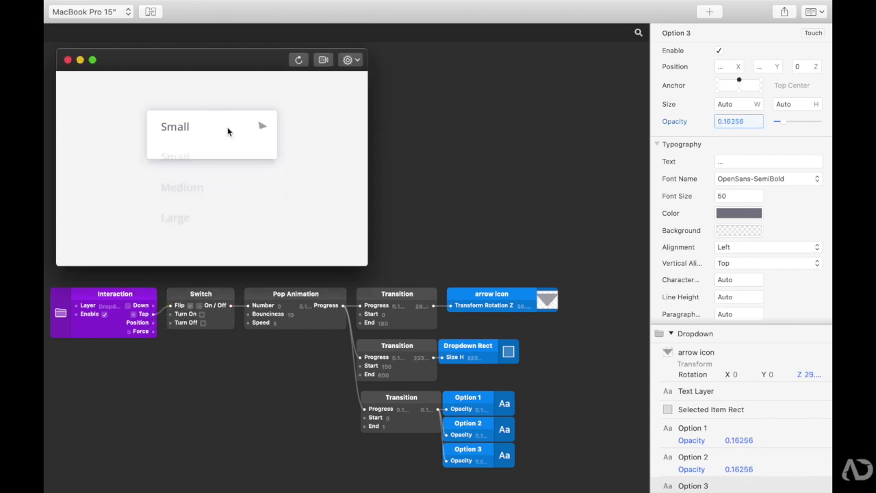
pyautogui.click(228, 126)
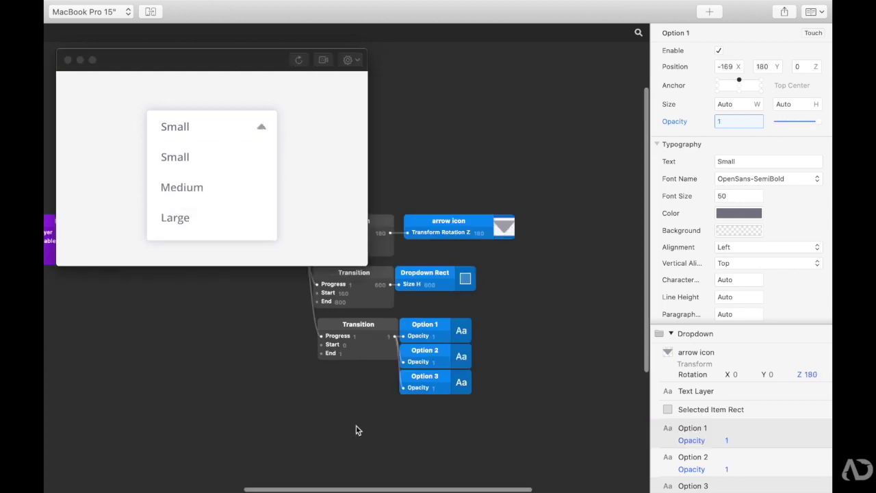
# - Add a Transition patch beneath the options' opacity Transition, with Start 160 and End 180
pyautogui.doubleClick(357, 426)
pyautogui.write('tran')
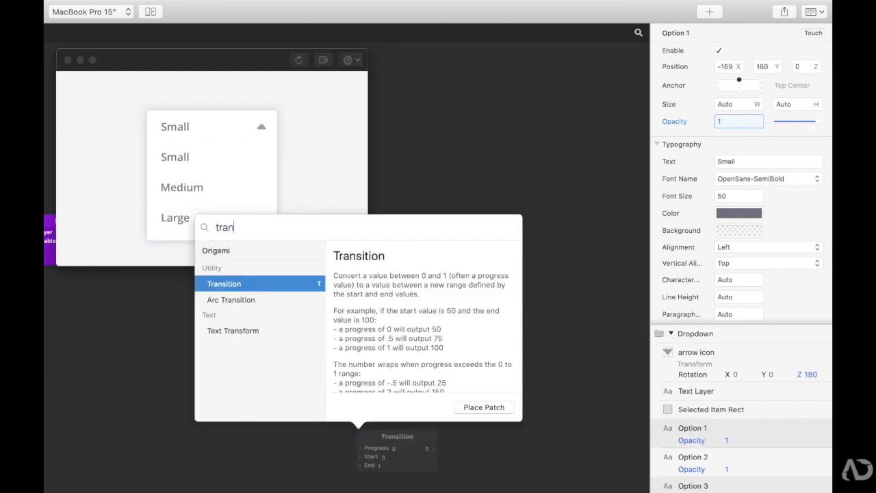
pyautogui.press('Return')
pyautogui.moveTo(392, 440); pyautogui.dragTo(349, 413)
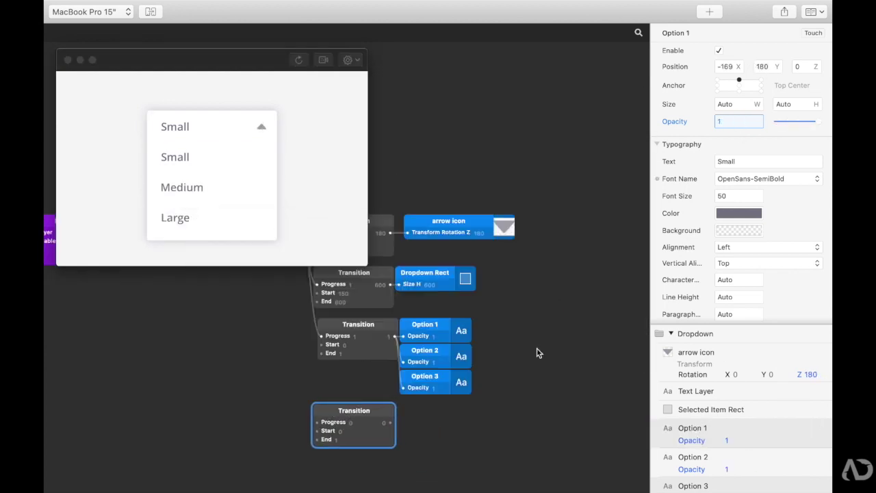
pyautogui.click(339, 439)
pyautogui.write('180')
pyautogui.hotkey('shift', 'Tab')
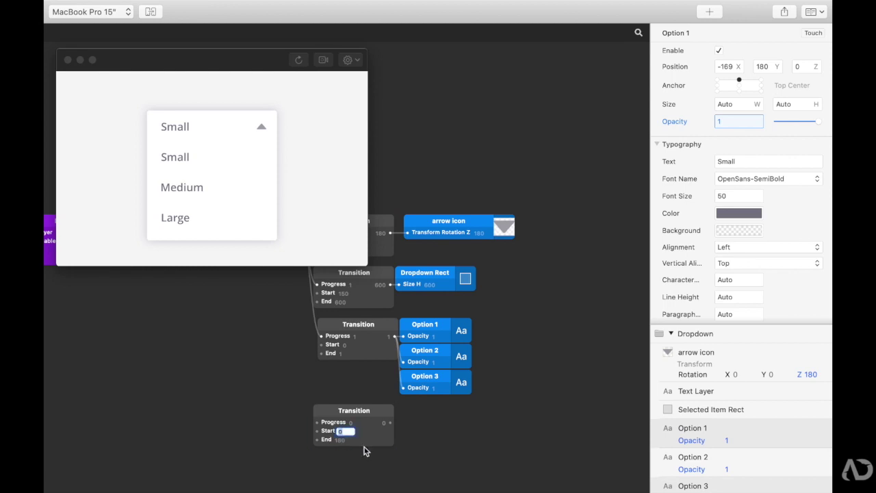
# - Connect the Pop Animation's Progress to the new Transition and its output to Option 1's Y position, placing the layer patch beside it
pyautogui.scroll(3, 295, 414)
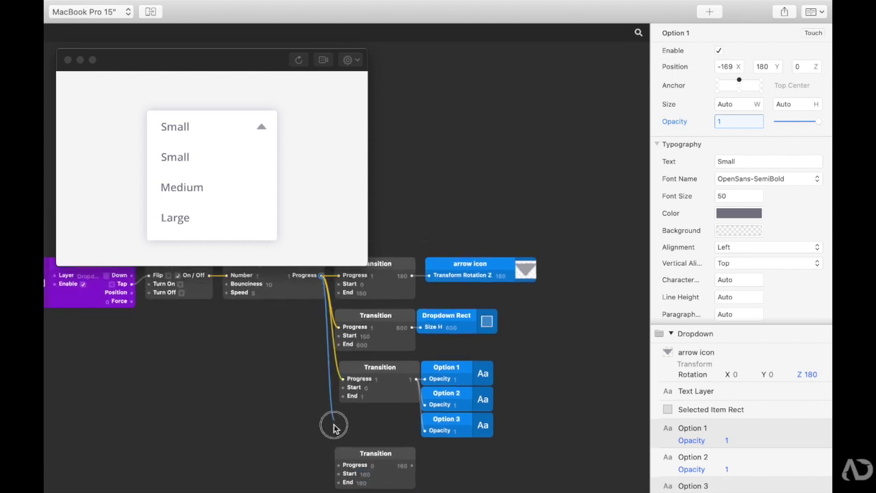
pyautogui.click(712, 428)
pyautogui.moveTo(411, 464); pyautogui.dragTo(762, 66)
pyautogui.scroll(-2, 575, 207)
pyautogui.moveTo(479, 440); pyautogui.dragTo(373, 386)
# - Duplicate the Option 1 position Transition twice and stack the copies beneath it
pyautogui.moveTo(384, 399); pyautogui.dragTo(384, 450)
pyautogui.scroll(-2, 406, 404)
pyautogui.keyDown('alt'); pyautogui.moveTo(406, 404); pyautogui.dragTo(404, 456); pyautogui.keyUp('alt')
pyautogui.click(499, 440)
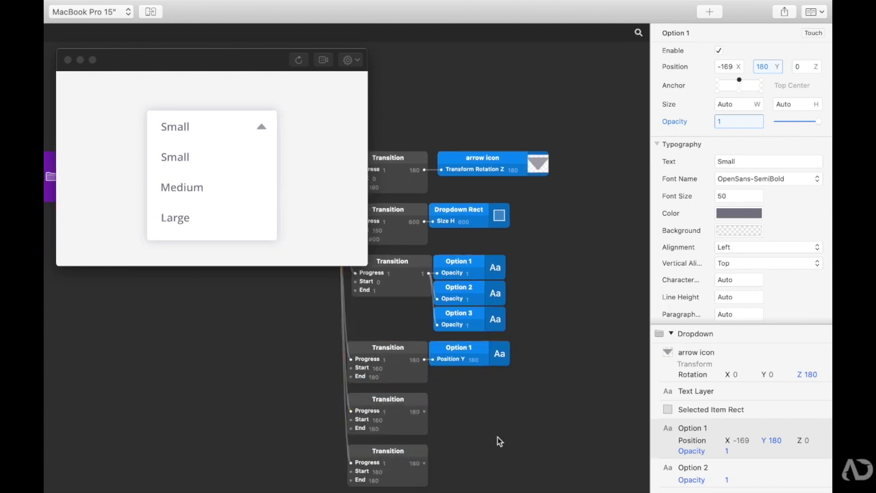
# - Set the first duplicated Transition to Start 300 and End 320 to match Option 2's position
pyautogui.click(720, 455)
pyautogui.doubleClick(373, 428)
pyautogui.write('32')
pyautogui.doubleClick(377, 420)
pyautogui.write('300')
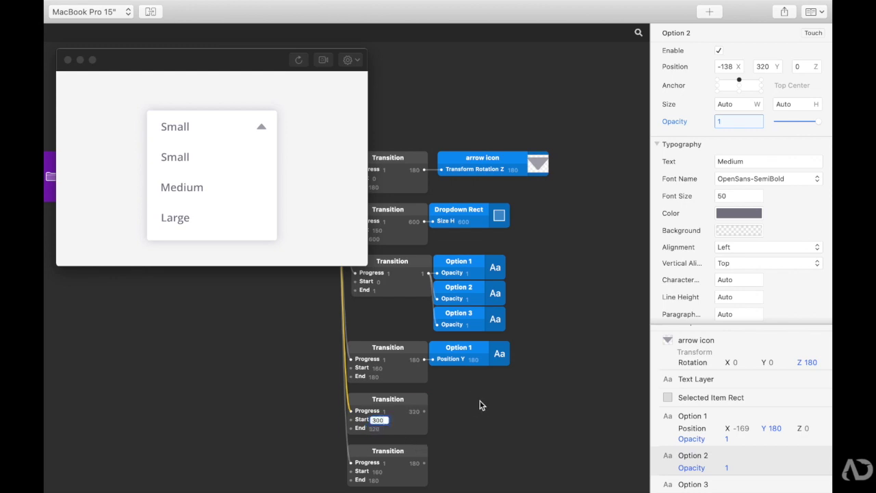
pyautogui.click(482, 406)
# - Set the second duplicated Transition to Start 440 and End 460 to match Option 3's position
pyautogui.scroll(-1, 699, 455)
pyautogui.click(701, 473)
pyautogui.doubleClick(375, 480)
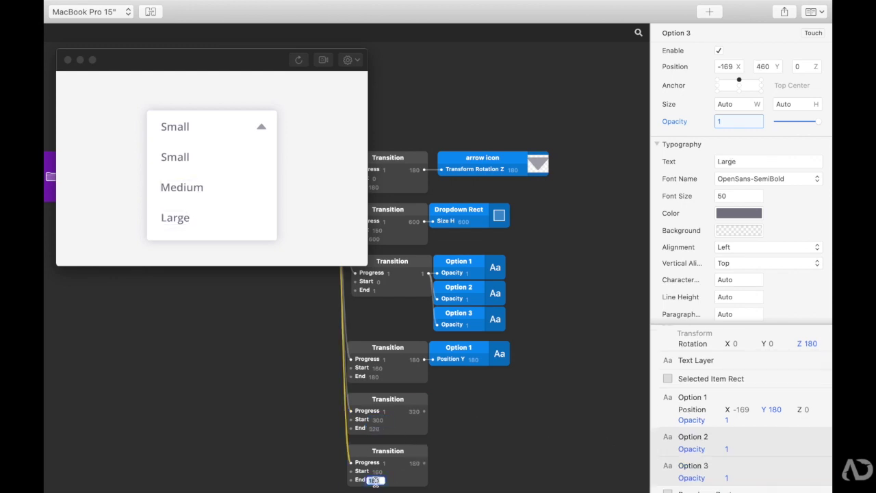
pyautogui.doubleClick(377, 472)
pyautogui.write('440')
pyautogui.click(506, 416)
# - Connect the two duplicated Transitions to the Y positions of Option 2 and Option 3, aligning the Option 3 patch beside its Transition
pyautogui.click(713, 436)
pyautogui.moveTo(425, 411); pyautogui.dragTo(759, 67)
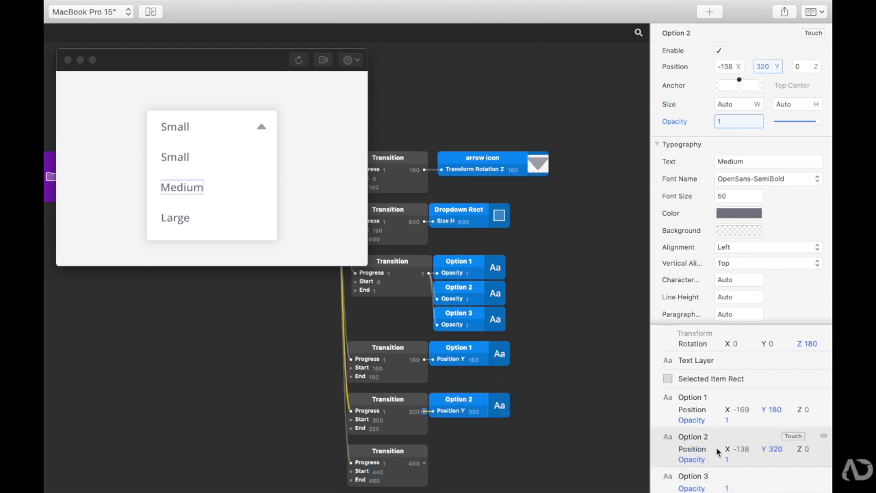
pyautogui.click(712, 476)
pyautogui.click(755, 68)
pyautogui.moveTo(383, 311); pyautogui.dragTo(469, 449)
pyautogui.moveTo(415, 465); pyautogui.dragTo(423, 457)
# - Open and close the dropdown repeatedly in the preview to check the options' sliding motion
pyautogui.click(236, 124)
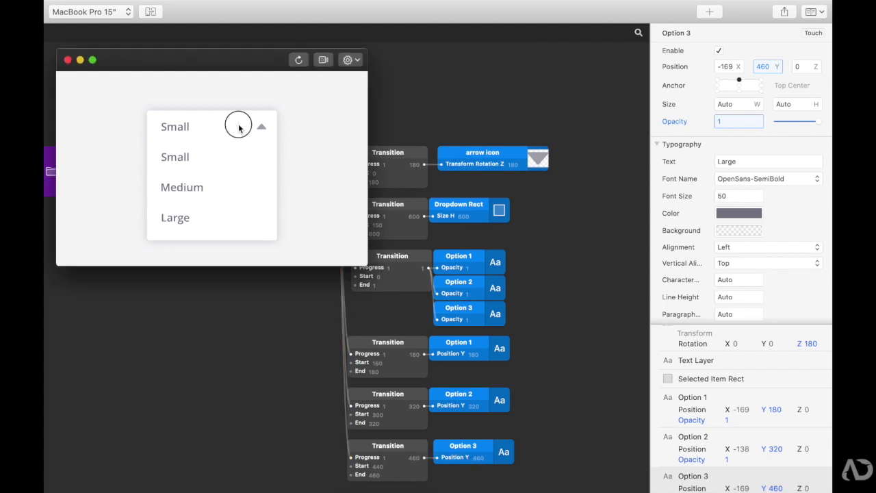
pyautogui.click(239, 128)
pyautogui.click(239, 128)
pyautogui.click(239, 128)
pyautogui.click(239, 128)
pyautogui.click(239, 128)
pyautogui.click(239, 129)
pyautogui.click(239, 128)
# - Duplicate the Pop Animation beneath the original and set the copy's Speed to 10
pyautogui.hscroll(-5, 303, 378)
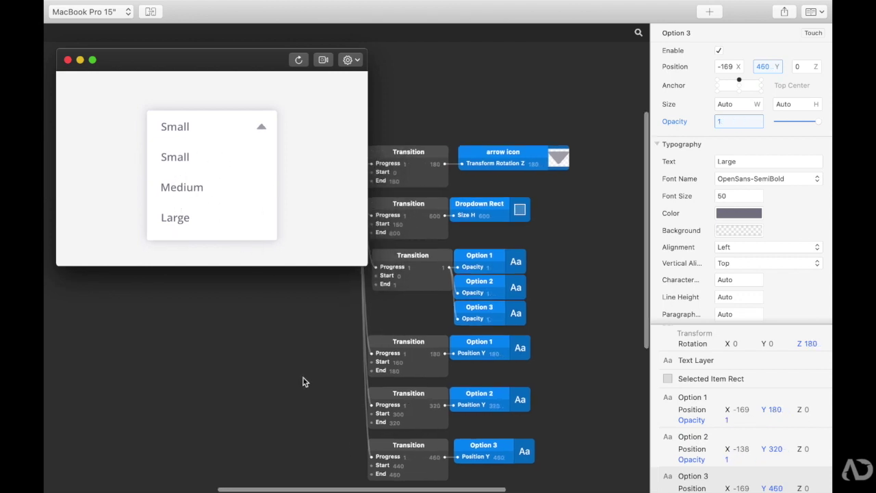
pyautogui.hscroll(-2, 458, 305)
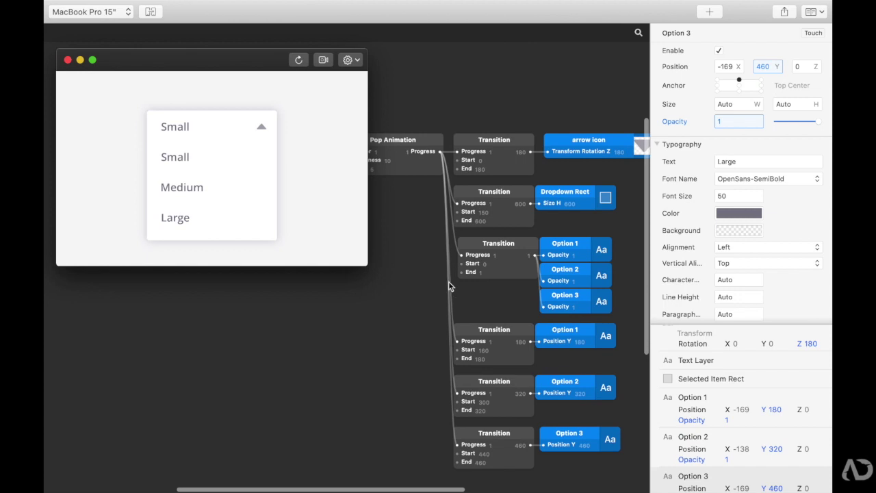
pyautogui.hscroll(-5, 442, 291)
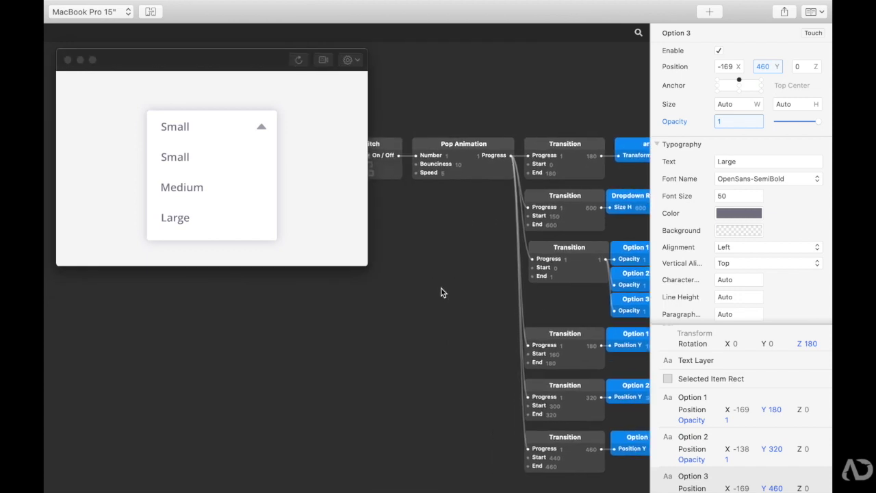
pyautogui.click(464, 142)
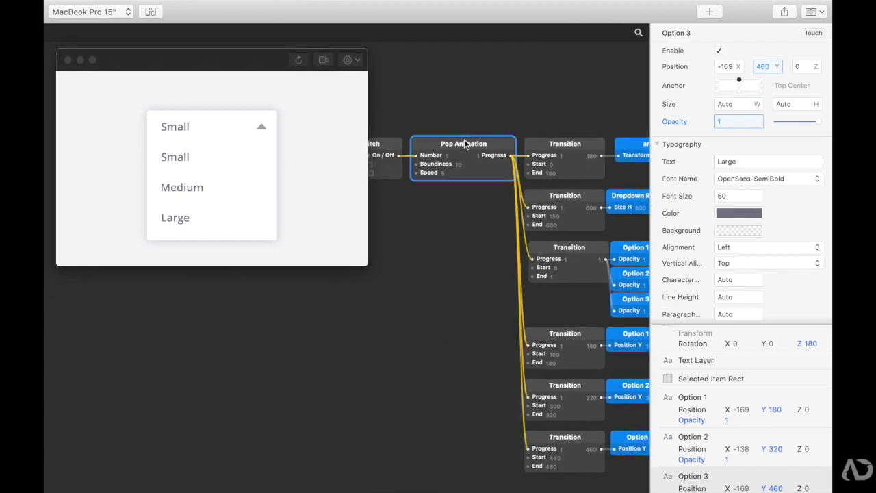
pyautogui.moveTo(465, 143); pyautogui.dragTo(460, 250)
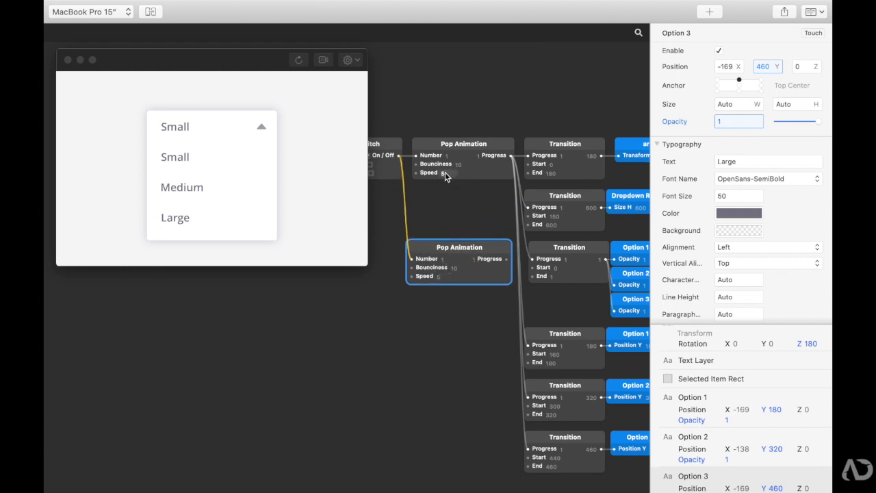
pyautogui.click(439, 277)
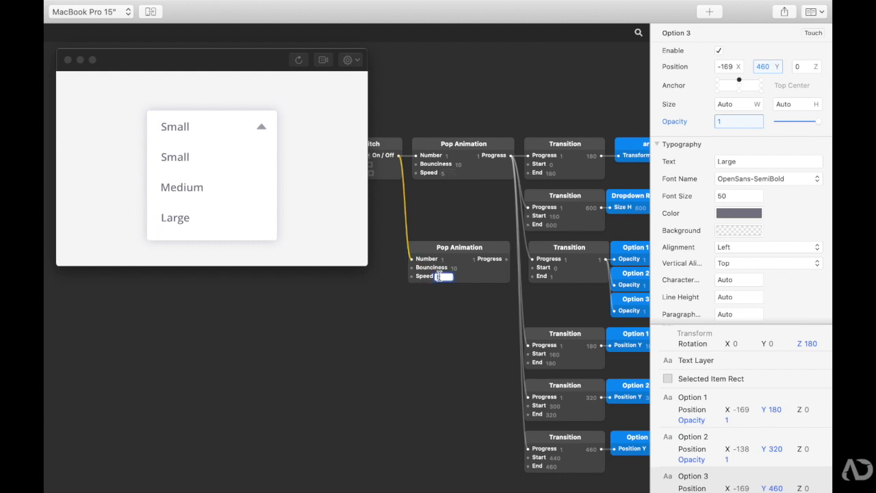
pyautogui.press('Up')
# - Connect the duplicated Pop Animation's Progress to the three option position Transitions
pyautogui.moveTo(508, 259); pyautogui.dragTo(530, 343)
pyautogui.moveTo(506, 260); pyautogui.dragTo(528, 397)
pyautogui.moveTo(507, 258); pyautogui.dragTo(528, 449)
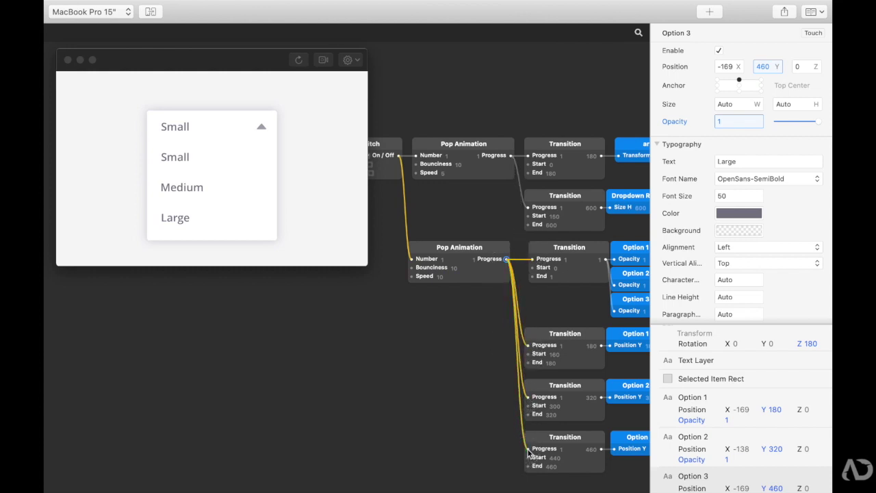
# - Restart the preview and test the dropdown with the separate option animation
pyautogui.click(297, 63)
pyautogui.click(241, 118)
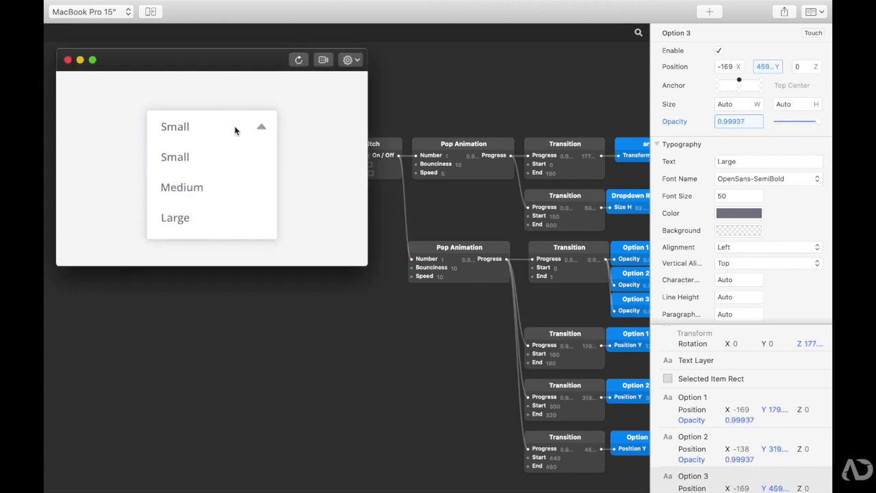
pyautogui.click(235, 131)
pyautogui.click(234, 131)
pyautogui.click(235, 130)
# - Set the second Pop Animation's Speed to 20, restart the preview and test the dropdown
pyautogui.click(441, 277)
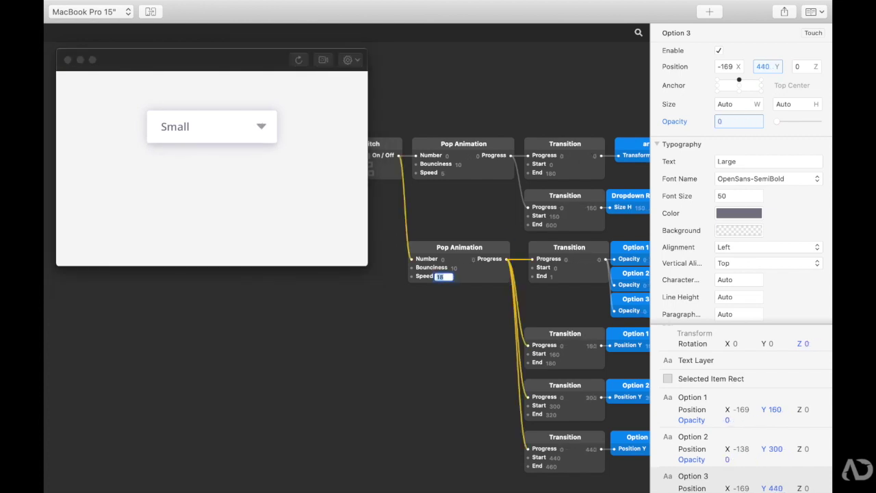
pyautogui.write('20')
pyautogui.press('Return')
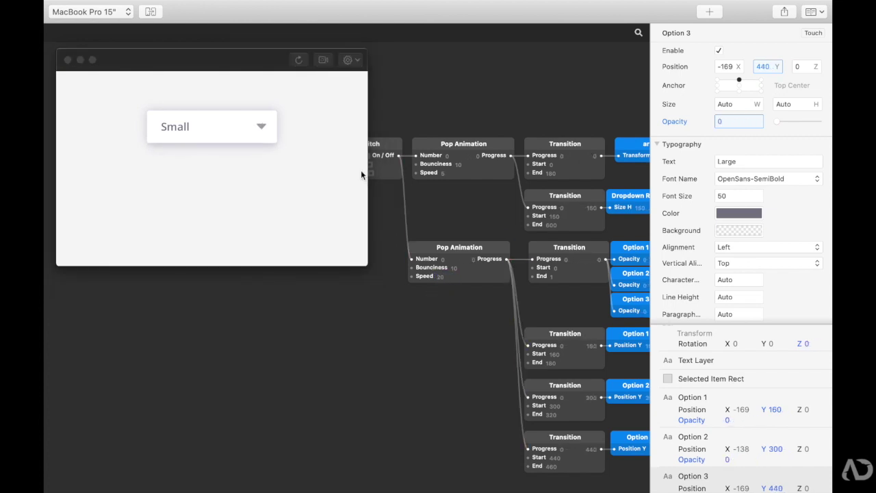
pyautogui.click(300, 61)
pyautogui.click(234, 120)
pyautogui.click(234, 121)
pyautogui.click(234, 120)
pyautogui.click(234, 120)
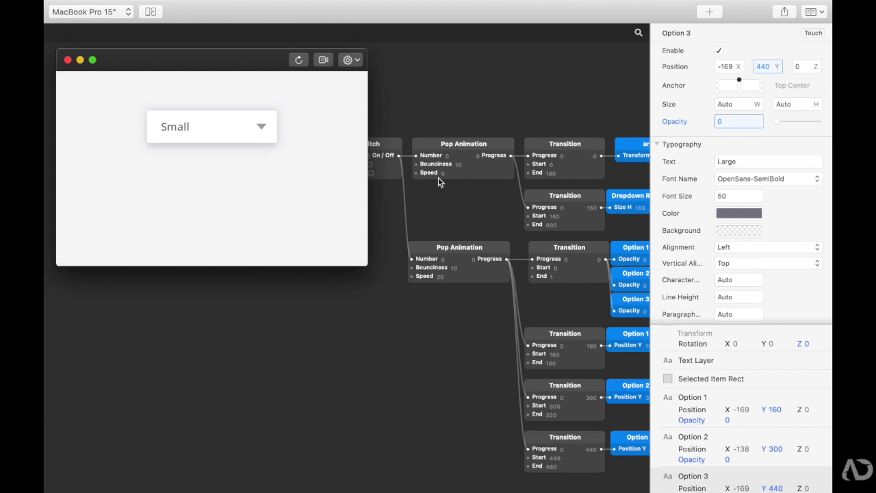
# - Add a Classic Animation patch and place it beneath the second Pop Animation
pyautogui.doubleClick(436, 329)
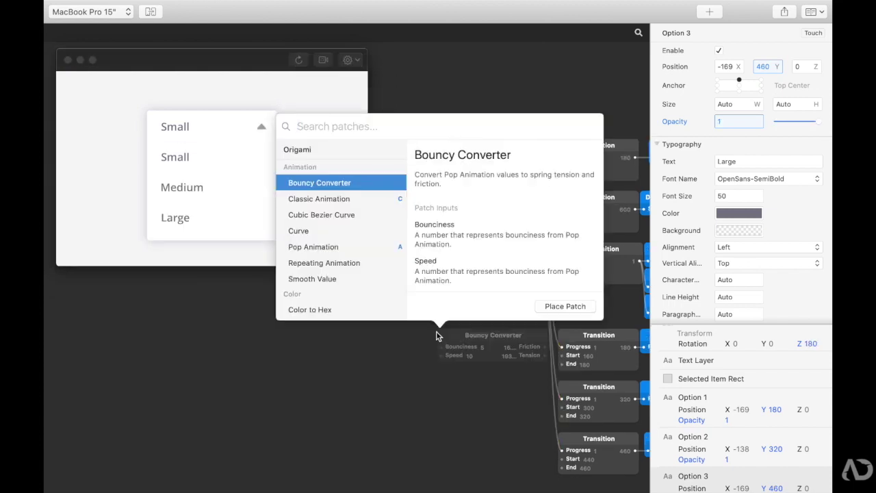
pyautogui.doubleClick(402, 360)
pyautogui.write('c')
pyautogui.press('Return')
pyautogui.moveTo(433, 374); pyautogui.dragTo(481, 292)
pyautogui.click(480, 321)
pyautogui.click(520, 358)
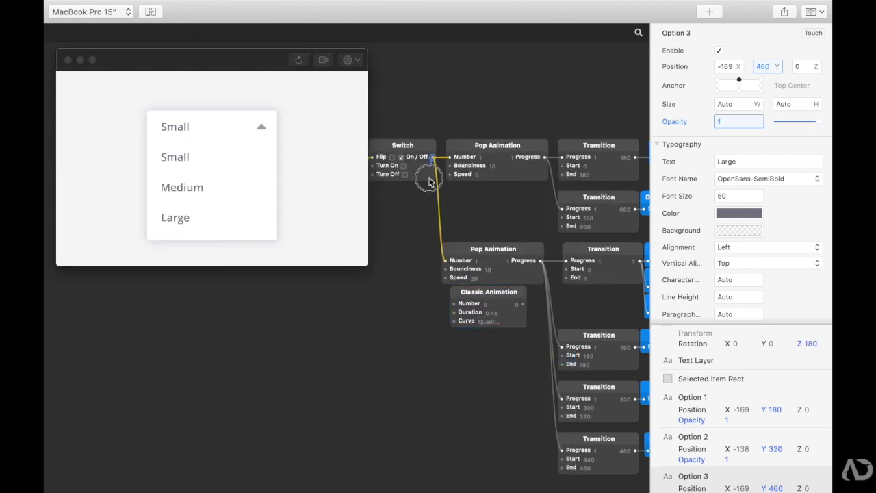
# - Connect the Switch's On/Off to the Classic Animation and its output to the option opacity Transition and the three position Transitions
pyautogui.moveTo(479, 275); pyautogui.dragTo(495, 224)
pyautogui.click(492, 288)
pyautogui.moveTo(523, 304); pyautogui.dragTo(566, 262)
pyautogui.moveTo(523, 304); pyautogui.dragTo(562, 346)
pyautogui.moveTo(524, 308); pyautogui.dragTo(562, 397)
pyautogui.moveTo(503, 304); pyautogui.dragTo(562, 449)
# - Delete the second Pop Animation and move the Classic Animation into its place
pyautogui.click(505, 226)
pyautogui.press('Delete')
pyautogui.moveTo(471, 296); pyautogui.dragTo(501, 253)
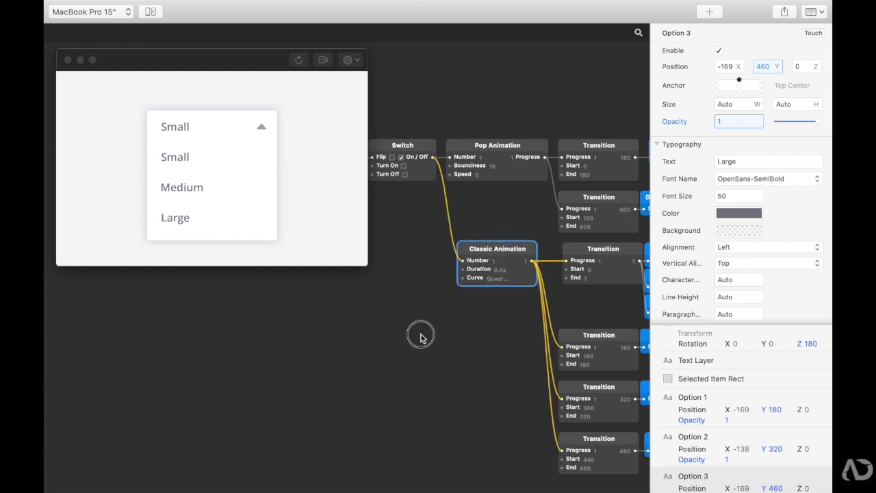
pyautogui.click(420, 335)
# - Set the Classic Animation's Duration to 0.2 s and try opening and closing the dropdown in the preview
pyautogui.click(245, 124)
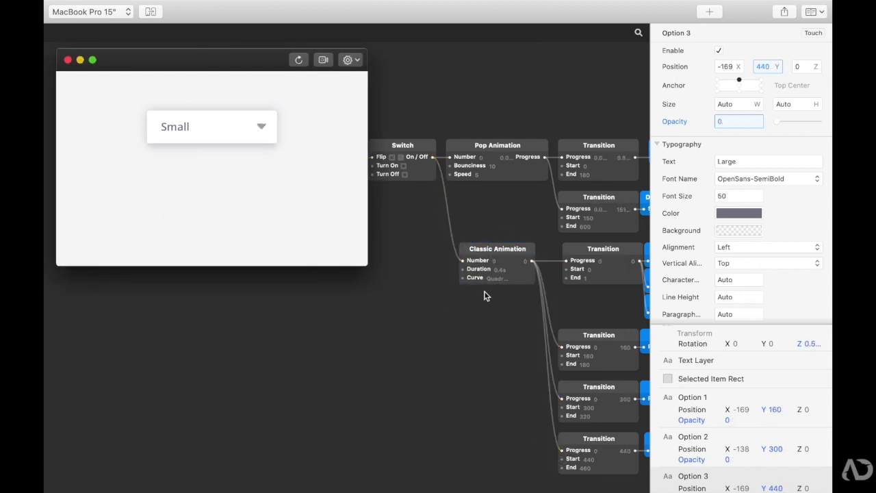
pyautogui.doubleClick(499, 270)
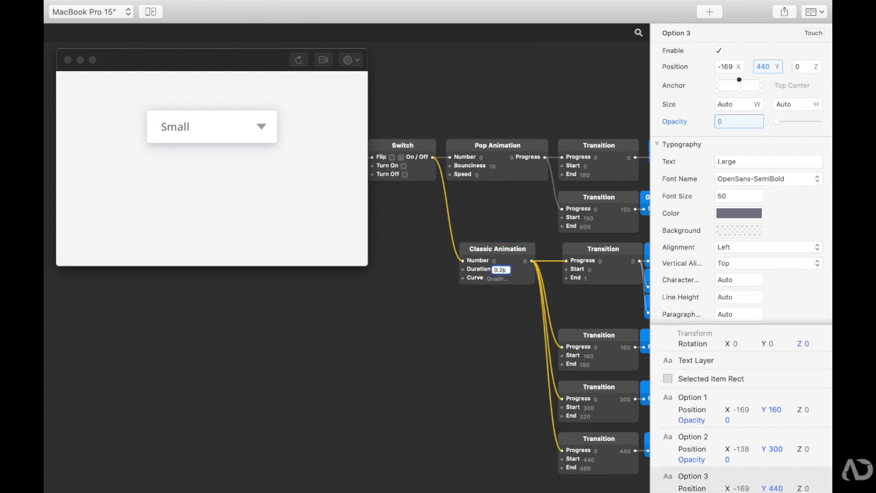
pyautogui.click(484, 342)
pyautogui.click(258, 130)
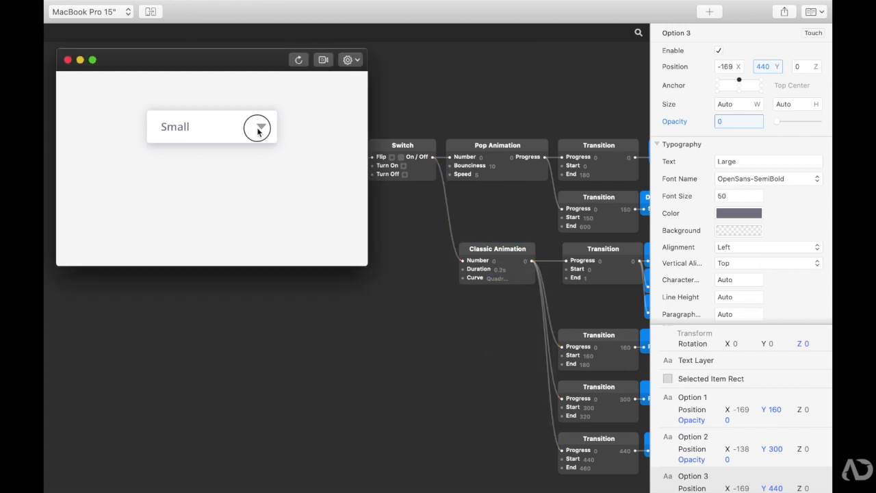
pyautogui.click(259, 130)
pyautogui.click(235, 132)
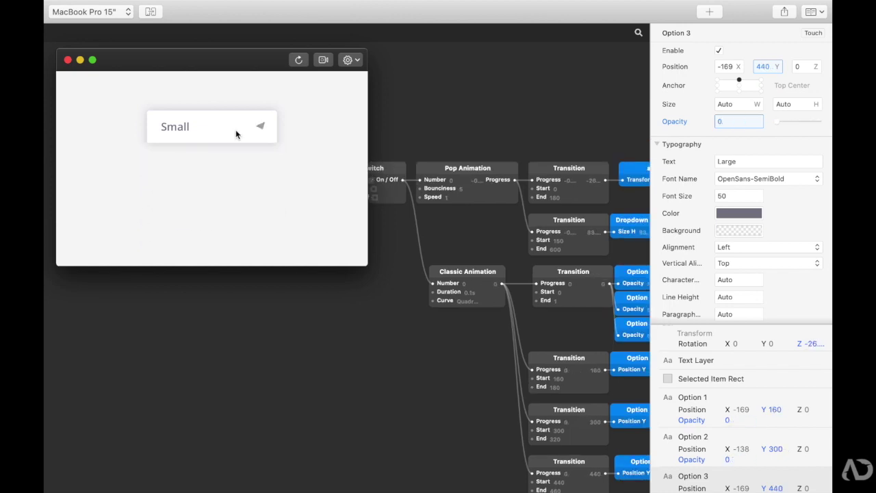
pyautogui.click(237, 134)
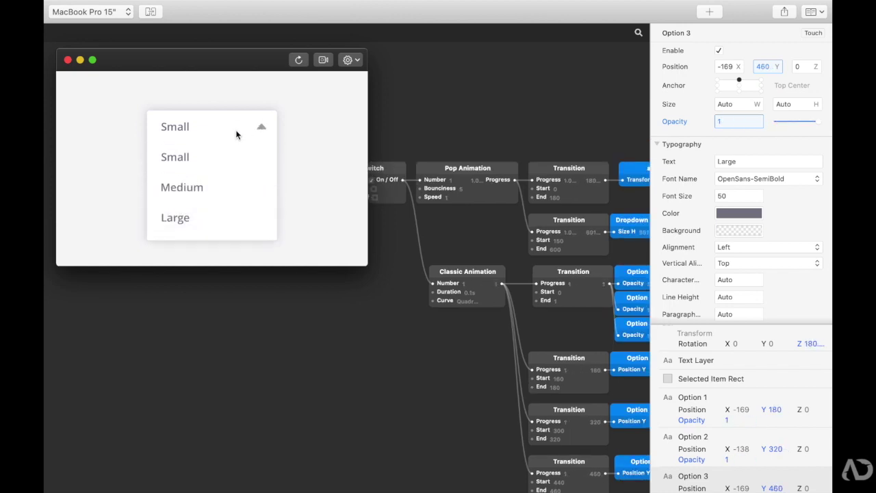
# - Set the Start values of the Option 1, Option 2 and Option 3 position Transitions to 150, 290 and 430
pyautogui.hscroll(3, 336, 286)
pyautogui.scroll(-2, 336, 286)
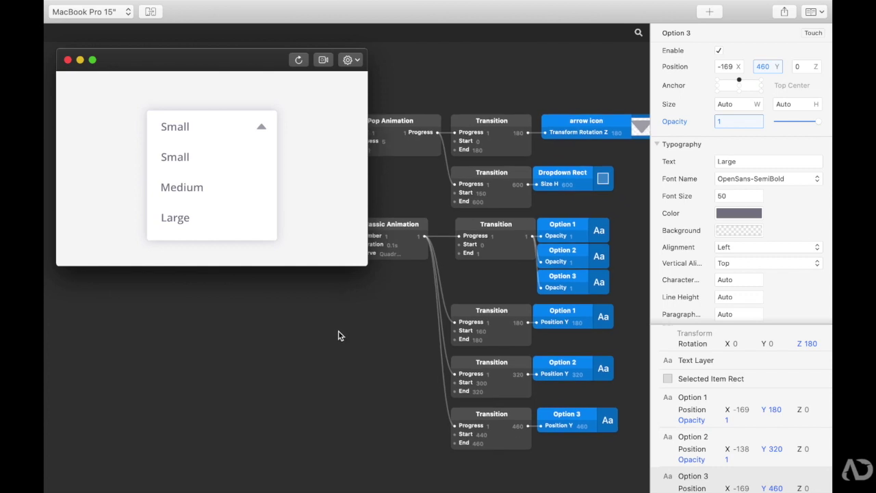
pyautogui.click(338, 331)
pyautogui.hscroll(1, 338, 331)
pyautogui.scroll(-3, 426, 335)
pyautogui.hscroll(3, 426, 334)
pyautogui.click(435, 308)
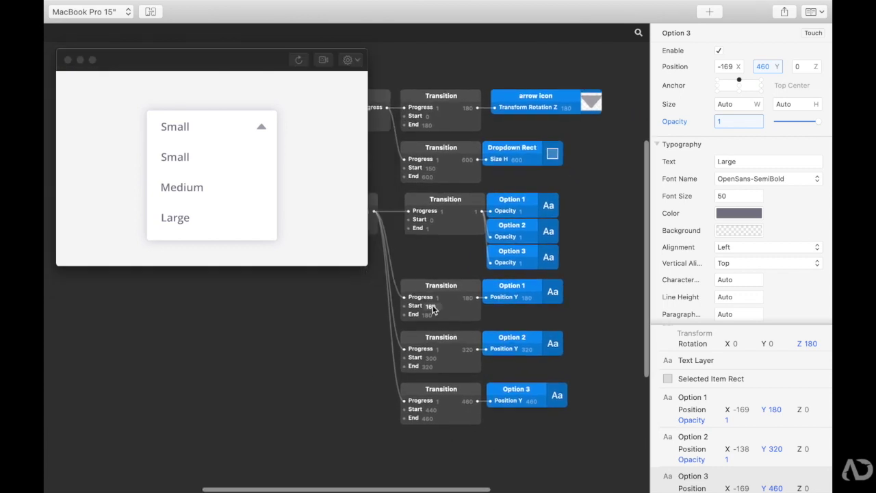
pyautogui.click(436, 358)
pyautogui.click(433, 410)
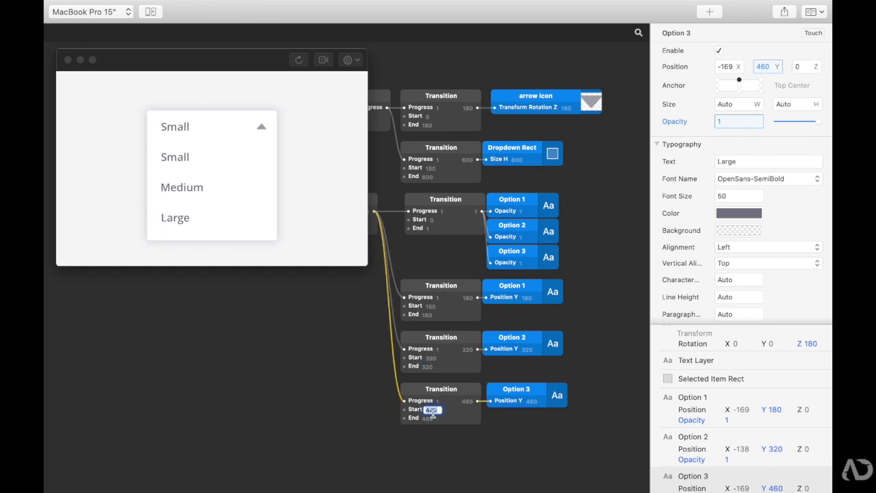
pyautogui.write('430')
pyautogui.press('Return')
# - Test the dropdown in the preview with the longer option slide distance
pyautogui.click(261, 126)
pyautogui.click(261, 126)
pyautogui.click(262, 127)
pyautogui.click(228, 126)
pyautogui.click(228, 126)
pyautogui.click(228, 126)
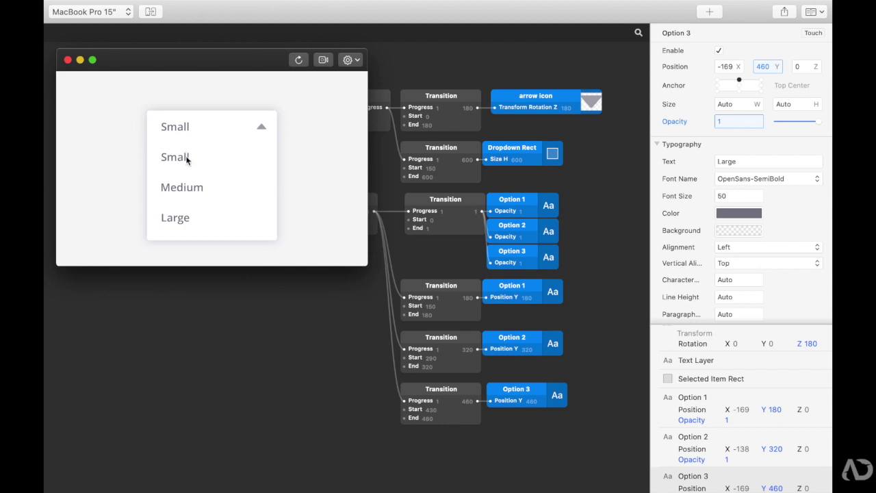
# - Change the font of the Option 1 text layer to OpenSans-Bold
pyautogui.scroll(1, 742, 420)
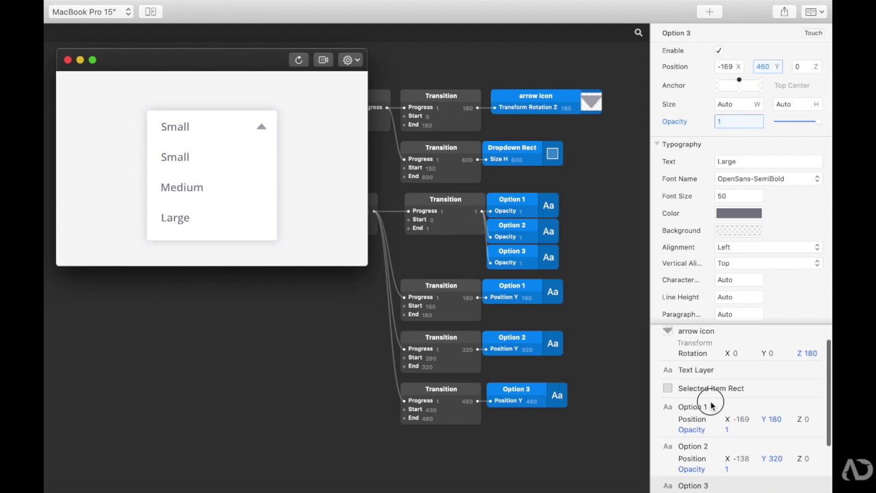
pyautogui.click(718, 411)
pyautogui.click(767, 178)
pyautogui.moveTo(758, 233)
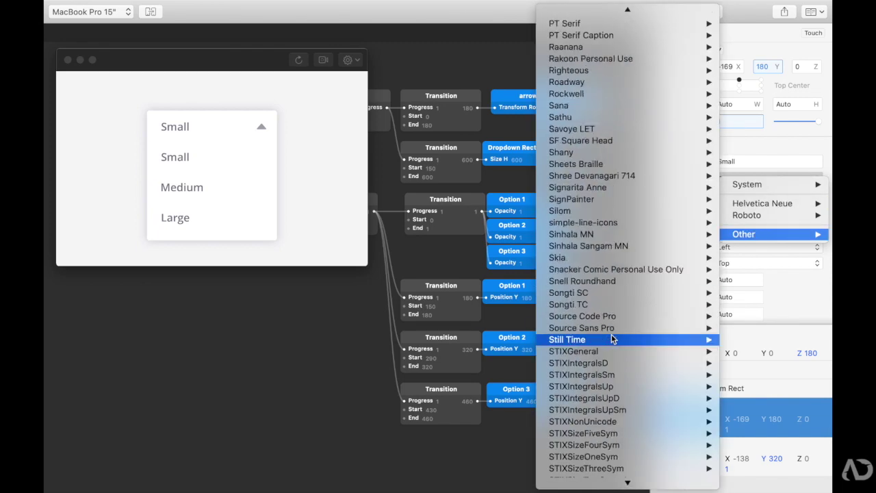
pyautogui.scroll(5, 621, 314)
pyautogui.click(482, 364)
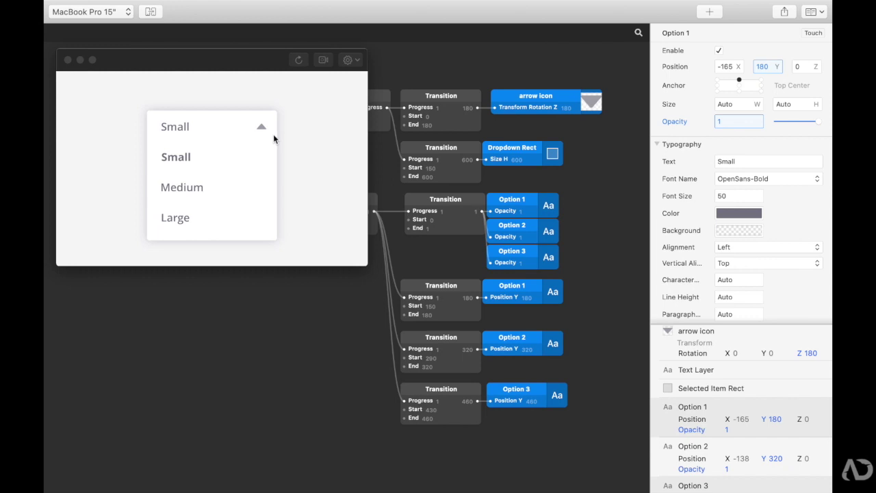
# - Add a Rectangle layer to the prototype and set its height to 5
pyautogui.click(709, 11)
pyautogui.scroll(-5, 479, 226)
pyautogui.scroll(5, 487, 247)
pyautogui.click(487, 248)
pyautogui.click(786, 285)
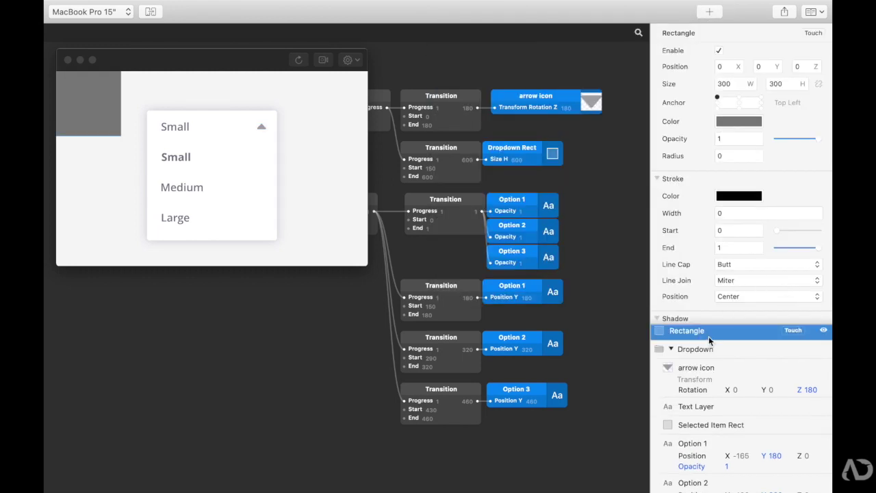
pyautogui.click(299, 60)
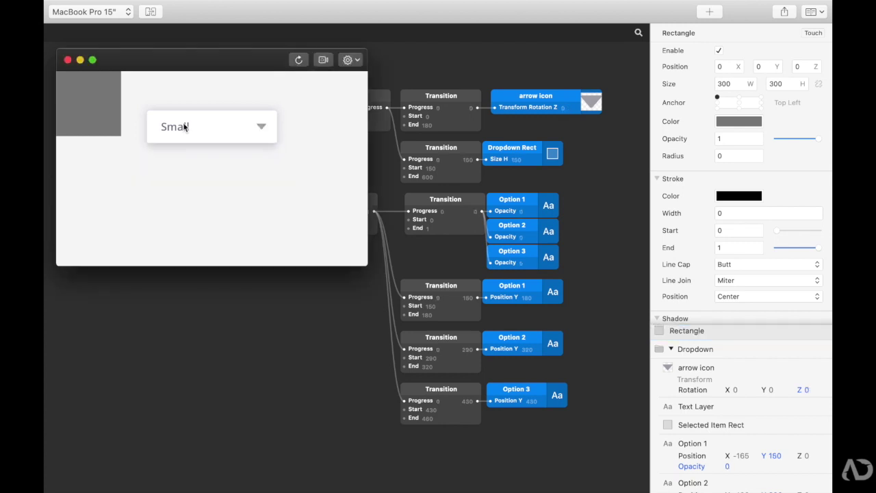
pyautogui.click(786, 85)
pyautogui.write('5')
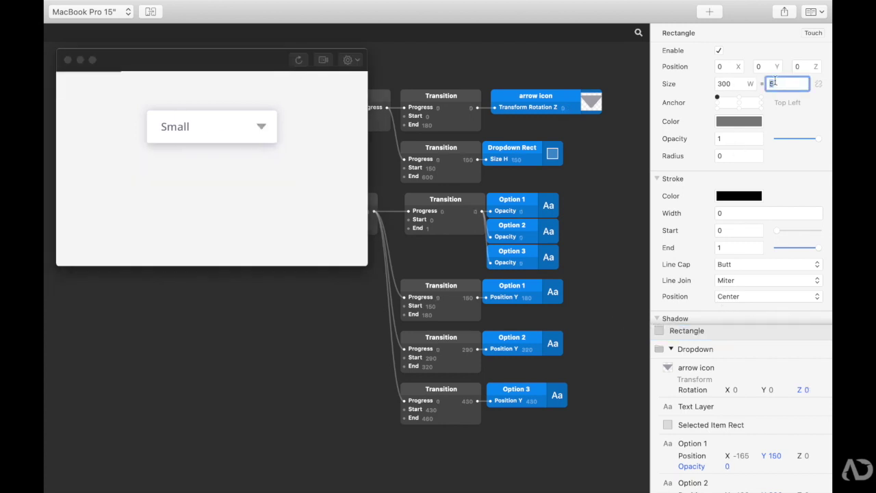
# - Anchor the thin rectangle at Top Center, move it to X -146, Y 335 under the Small field, and color it CCCCD4
pyautogui.click(742, 98)
pyautogui.moveTo(719, 69); pyautogui.dragTo(830, 144)
pyautogui.moveTo(720, 68); pyautogui.dragTo(613, 74)
pyautogui.click(746, 124)
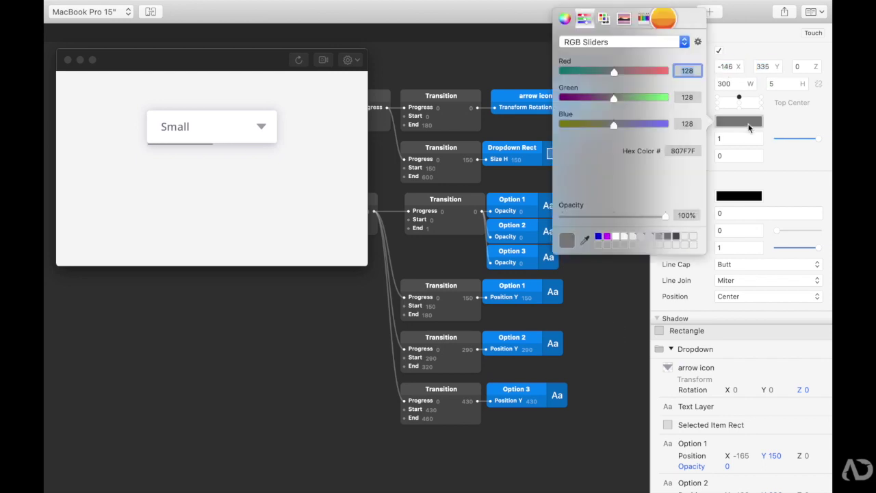
pyautogui.click(651, 237)
# - Rename the thin rectangle to line and place it between Selected Item Rect and Option 1 at Y 153
pyautogui.click(692, 334)
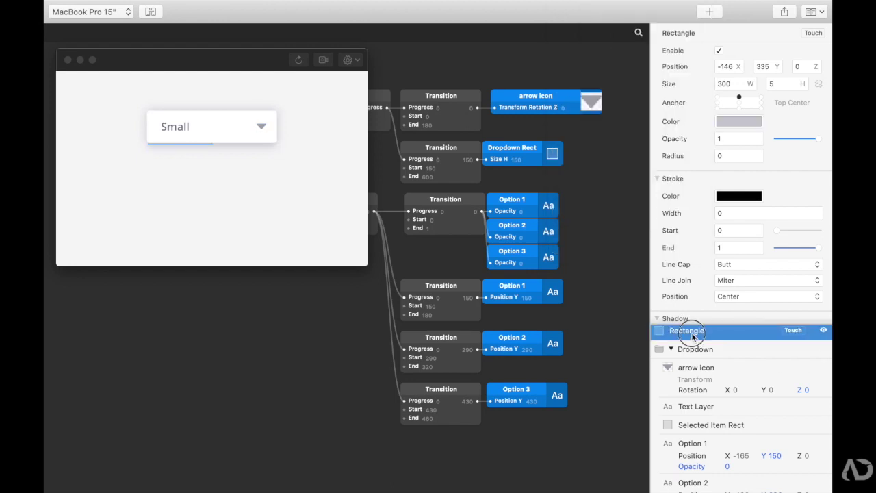
pyautogui.doubleClick(686, 333)
pyautogui.write('line')
pyautogui.press('Return')
pyautogui.moveTo(713, 338); pyautogui.dragTo(728, 430)
pyautogui.scroll(-3, 738, 415)
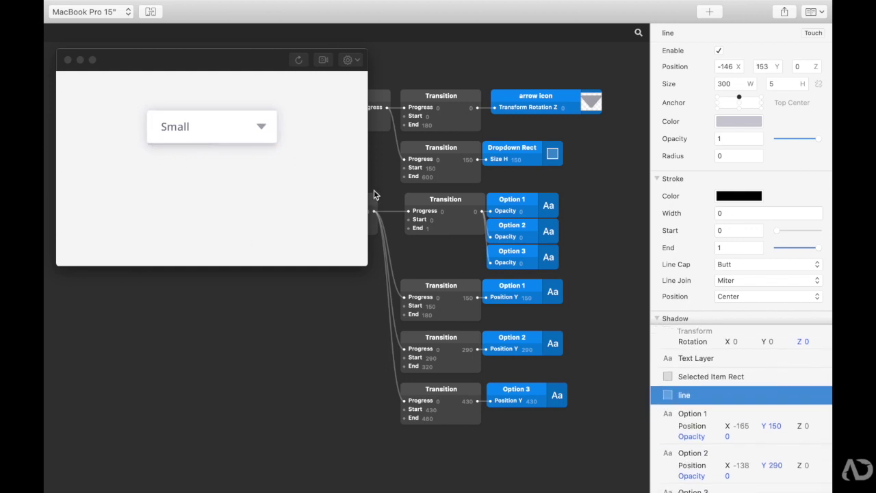
# - Move the option animation patches down and add a Transition patch below the Dropdown Rect Transition
pyautogui.scroll(-3, 445, 425)
pyautogui.hscroll(-3, 445, 425)
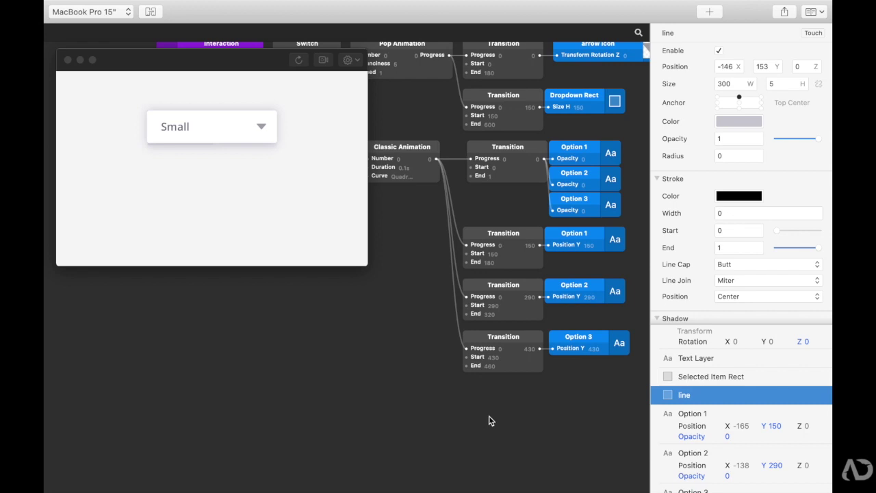
pyautogui.moveTo(596, 411); pyautogui.dragTo(438, 236)
pyautogui.scroll(2, 510, 154)
pyautogui.doubleClick(489, 176)
pyautogui.write('tran')
pyautogui.press('Return')
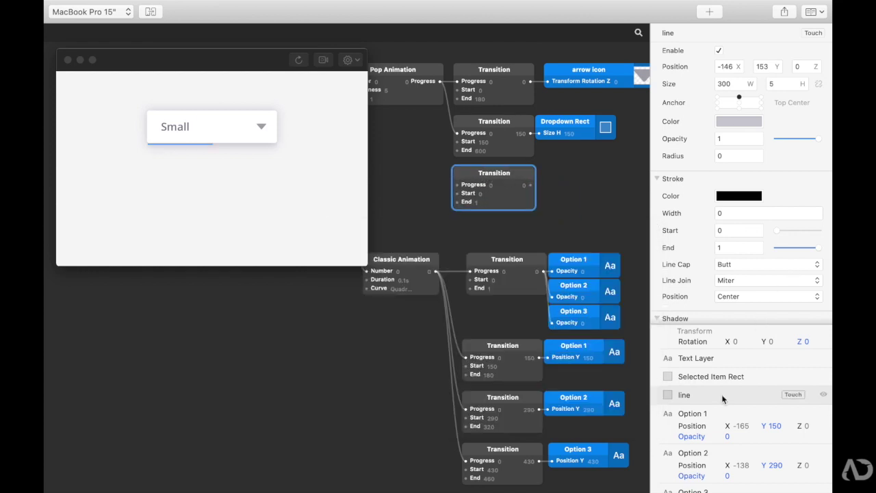
# - Anchor the line layer at Top Left and set its X position to 0 and its width to 0
pyautogui.click(727, 83)
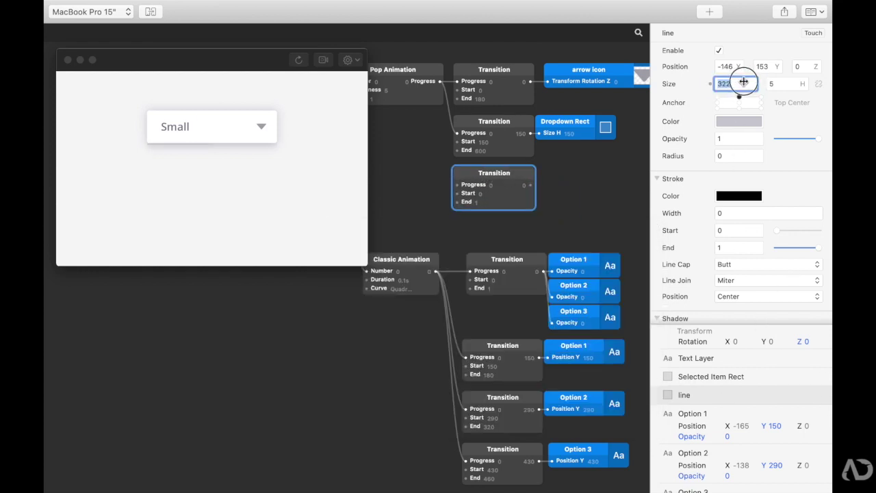
pyautogui.click(708, 377)
pyautogui.click(704, 396)
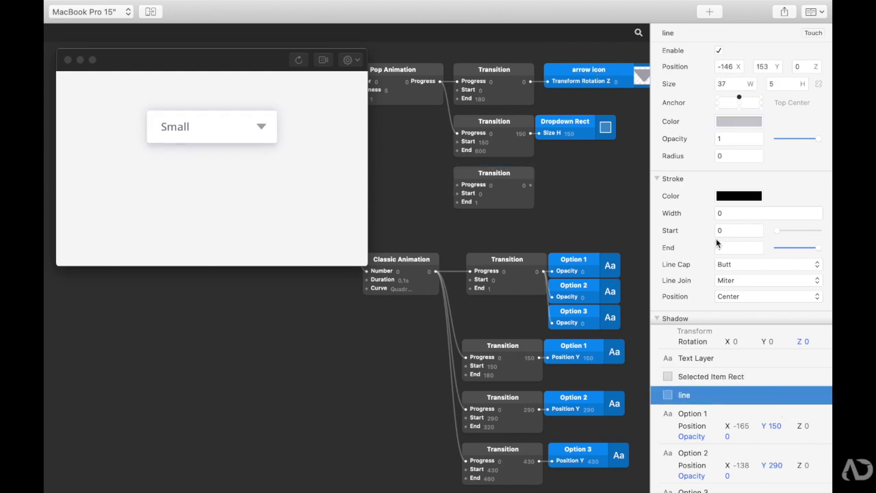
pyautogui.click(718, 96)
pyautogui.moveTo(740, 67)
pyautogui.mouseDown()
pyautogui.moveTo(829, 59)
pyautogui.moveTo(756, 63)
pyautogui.mouseUp()
pyautogui.write('0')
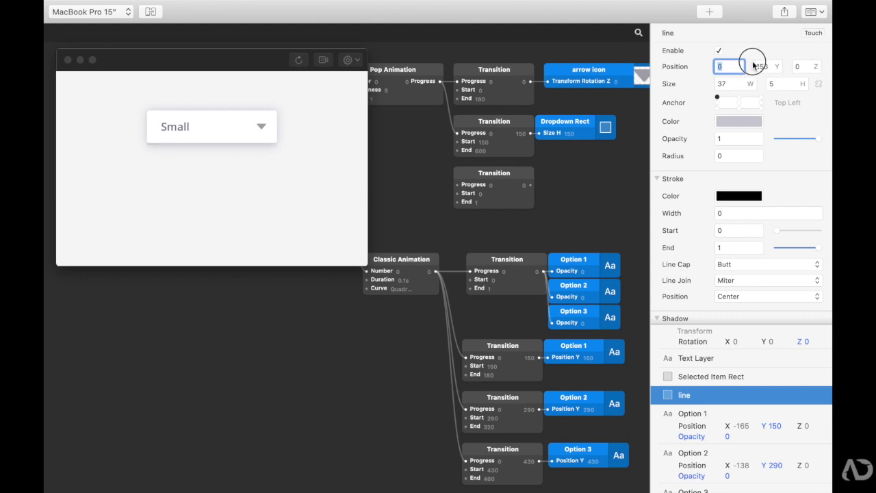
pyautogui.click(737, 85)
pyautogui.write('0')
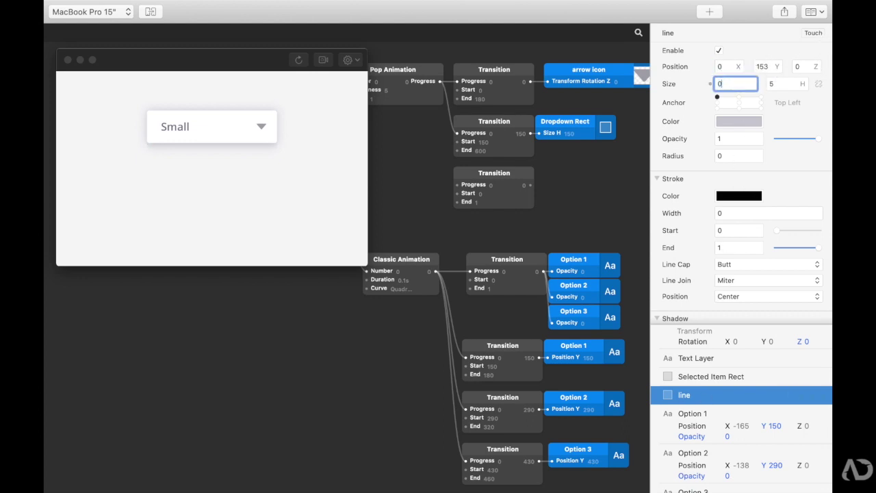
pyautogui.press('Return')
# - Set the new Transition's End to 600 and connect its output to the line layer's width
pyautogui.scroll(-3, 555, 260)
pyautogui.scroll(4, 554, 261)
pyautogui.click(446, 229)
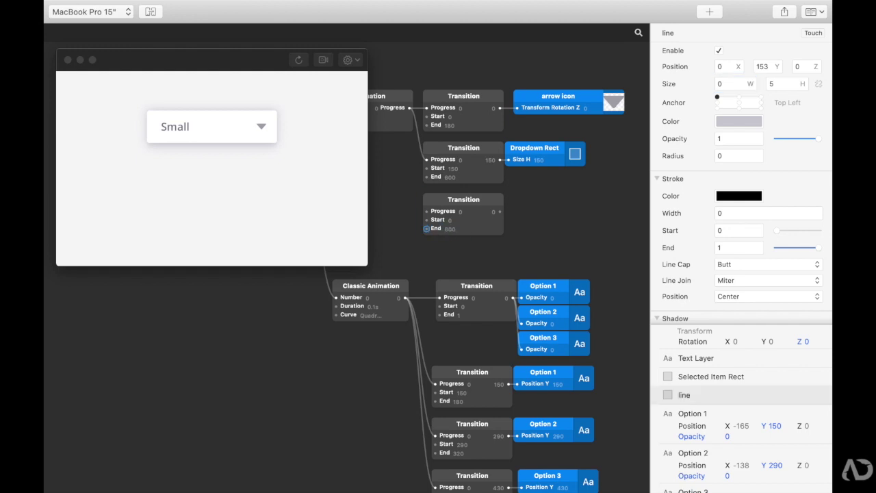
pyautogui.click(712, 85)
pyautogui.moveTo(368, 335); pyautogui.dragTo(515, 212)
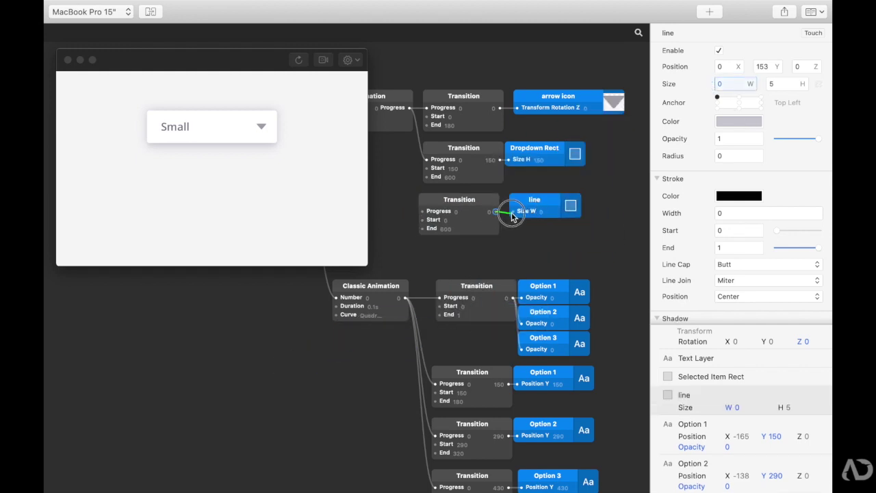
# - Drive the line's Transition from the Pop Animation's Progress and test the dropdown in the preview
pyautogui.moveTo(410, 107); pyautogui.dragTo(422, 211)
pyautogui.hscroll(-4, 406, 191)
pyautogui.scroll(2, 406, 191)
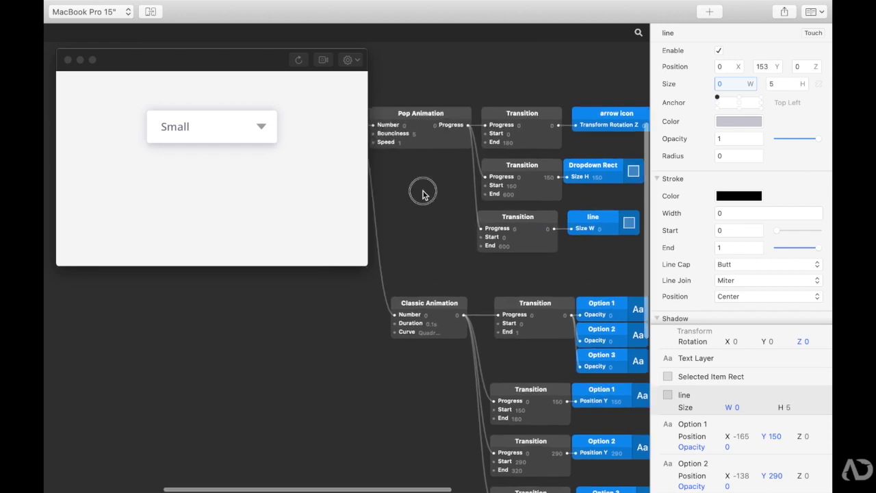
pyautogui.click(248, 129)
pyautogui.click(259, 126)
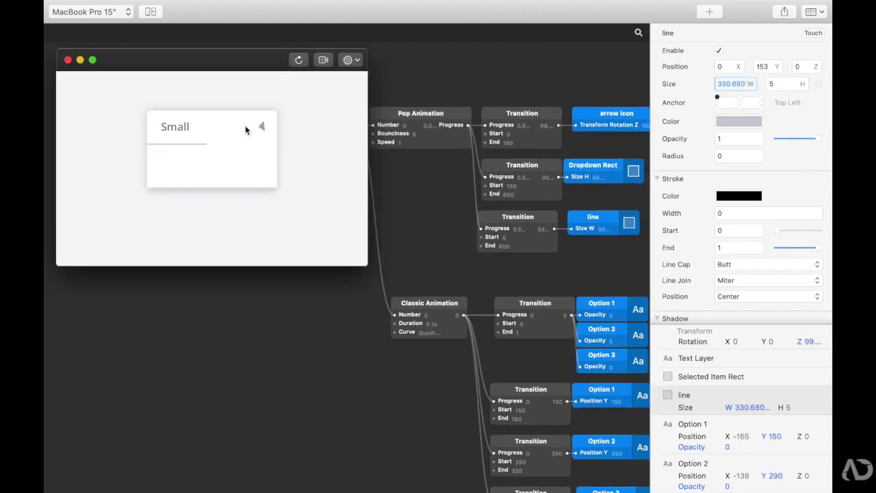
pyautogui.click(247, 129)
pyautogui.click(239, 132)
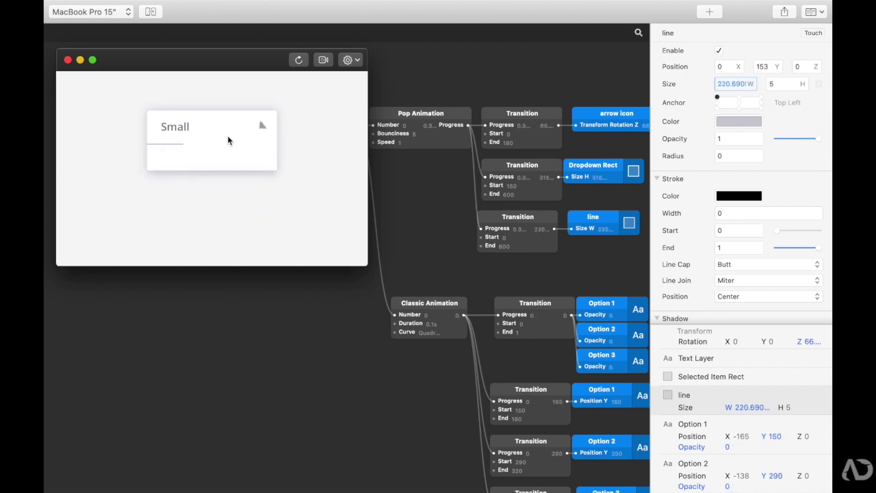
# - Drive the line's Transition from the options' Classic Animation instead and test the dropdown in the preview
pyautogui.click(410, 232)
pyautogui.hscroll(2, 411, 234)
pyautogui.moveTo(446, 313); pyautogui.dragTo(462, 226)
pyautogui.click(248, 124)
pyautogui.click(250, 125)
pyautogui.click(250, 127)
pyautogui.click(250, 124)
pyautogui.click(495, 222)
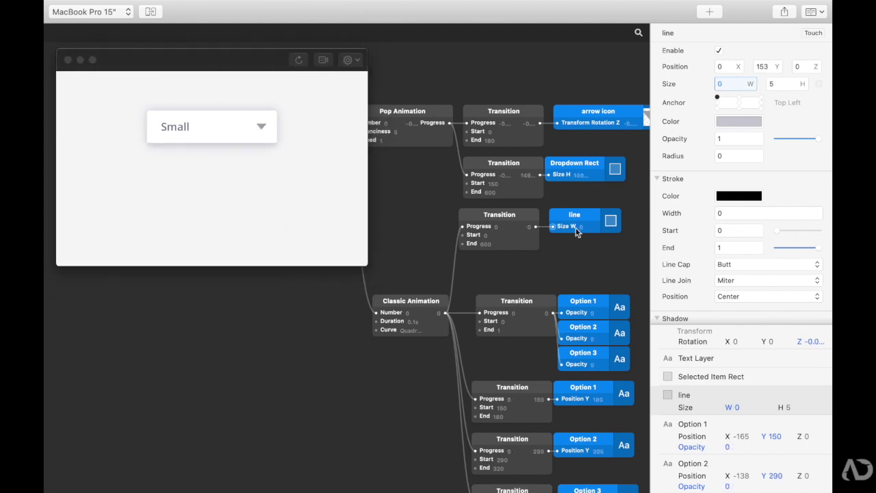
# - Change the line layer's color to a lighter grey from the saved swatches
pyautogui.click(729, 124)
pyautogui.click(624, 237)
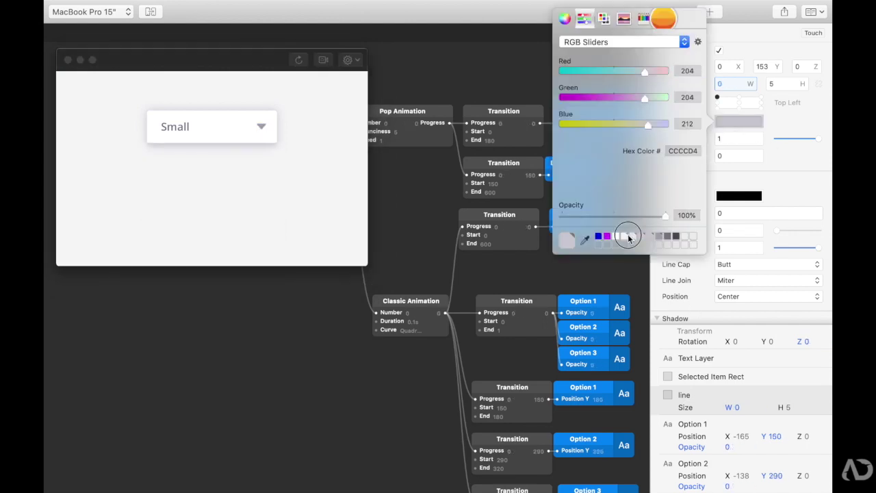
pyautogui.click(442, 228)
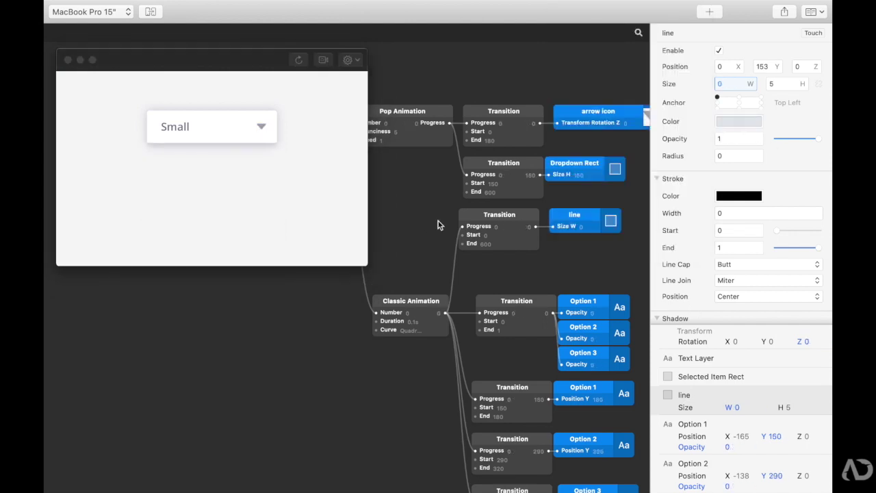
# - Duplicate the Classic Animation for the line's Transition and set the copy's Duration to 0.3 s
pyautogui.scroll(3, 444, 233)
pyautogui.hscroll(-5, 444, 233)
pyautogui.moveTo(448, 320); pyautogui.dragTo(448, 235)
pyautogui.doubleClick(455, 253)
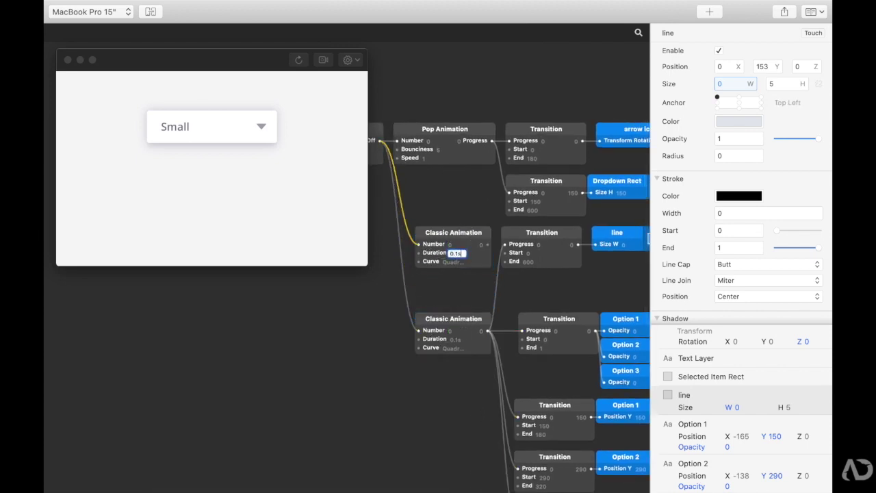
pyautogui.write('0.3')
pyautogui.press('Return')
# - Test opening and closing the dropdown in the preview with the line's own animation
pyautogui.click(250, 124)
pyautogui.click(250, 124)
pyautogui.click(250, 124)
pyautogui.click(251, 124)
pyautogui.click(250, 124)
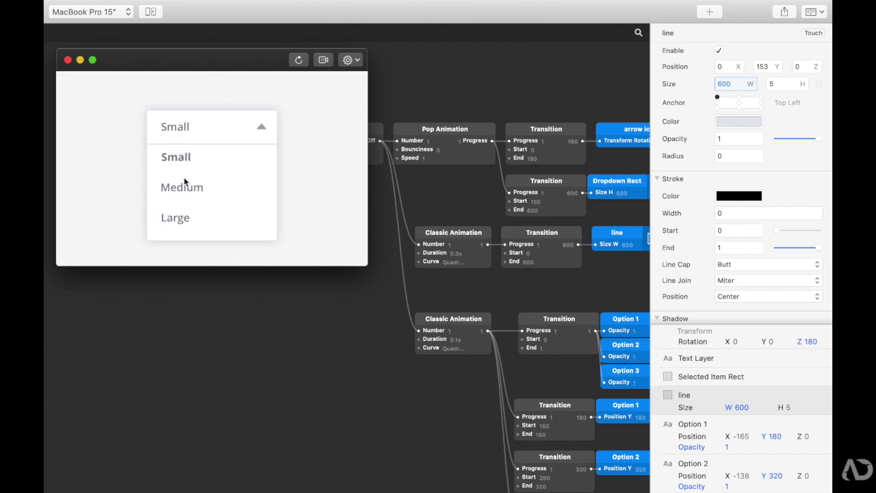
# - Set the End value of the Option 1 position Transition to 190
pyautogui.scroll(-1, 716, 412)
pyautogui.click(716, 415)
pyautogui.scroll(-4, 460, 428)
pyautogui.hscroll(3, 460, 429)
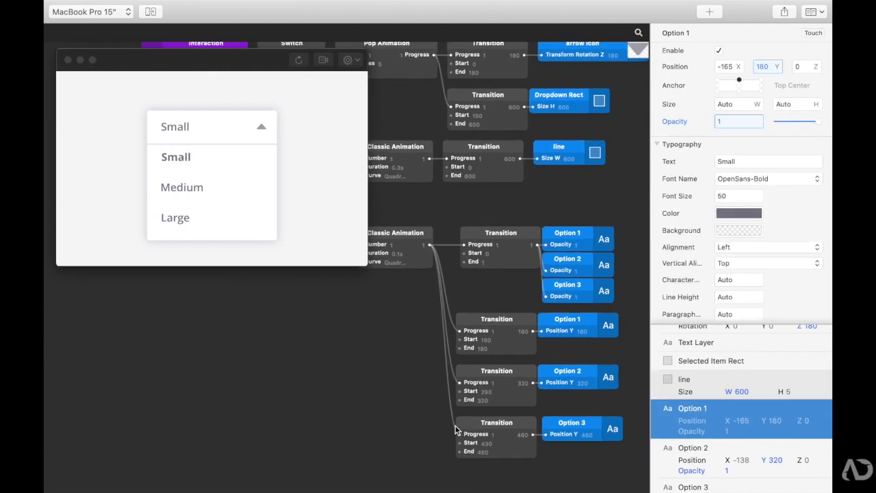
pyautogui.click(435, 308)
pyautogui.write('185')
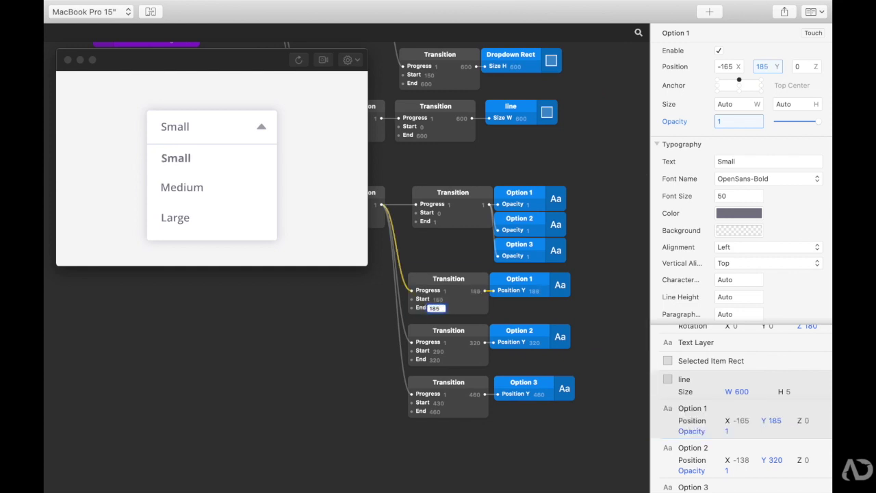
pyautogui.press('BackSpace')
pyautogui.press('BackSpace')
pyautogui.write('90')
# - Set the End values of the Option 2 and Option 3 position Transitions to 330 and 470
pyautogui.click(444, 360)
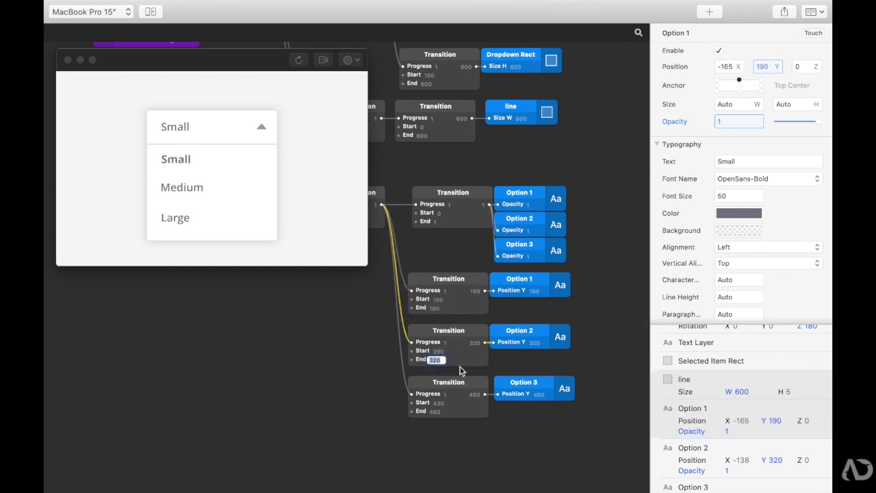
pyautogui.press('BackSpace')
pyautogui.write('3')
pyautogui.click(445, 413)
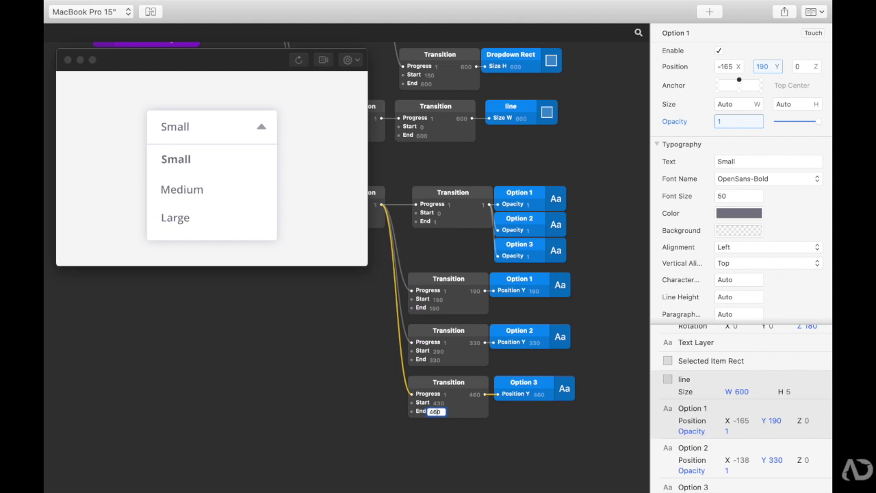
pyautogui.hotkey('shift', 'Up')
pyautogui.click(312, 282)
# - Restart the preview and test the dropdown with the lowered option positions
pyautogui.click(299, 63)
pyautogui.click(238, 122)
pyautogui.click(238, 121)
pyautogui.click(238, 121)
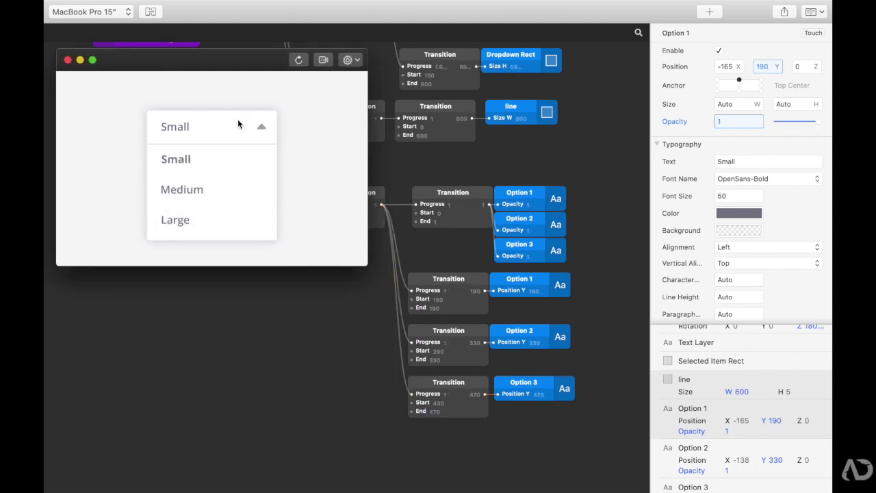
pyautogui.click(238, 119)
pyautogui.click(237, 119)
# - Add a Rectangle layer above Dropdown Rect and set its width to 600
pyautogui.scroll(-5, 716, 411)
pyautogui.click(718, 457)
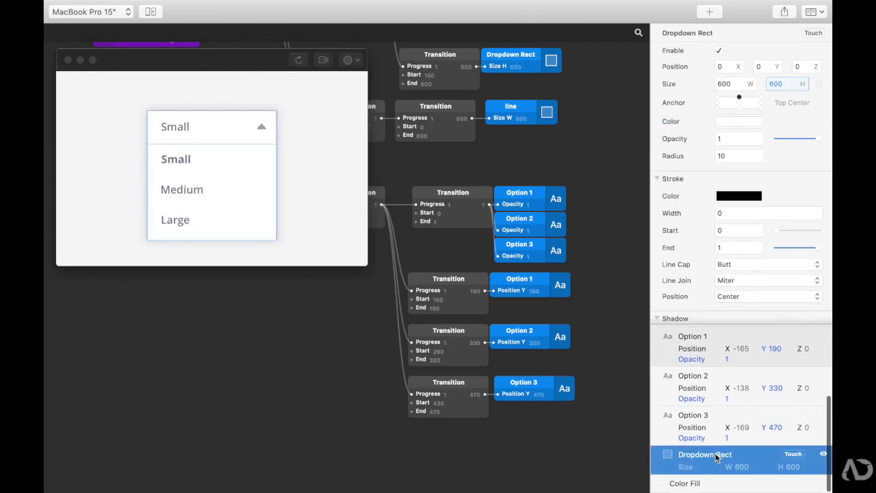
pyautogui.click(710, 12)
pyautogui.click(496, 252)
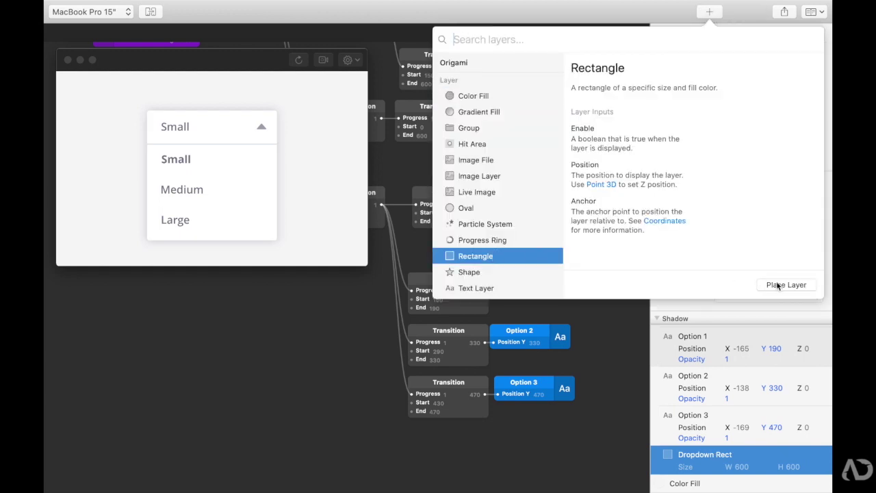
pyautogui.click(776, 285)
pyautogui.click(724, 66)
pyautogui.moveTo(776, 84); pyautogui.dragTo(729, 85)
pyautogui.press('BackSpace')
pyautogui.press('BackSpace')
pyautogui.write('00')
pyautogui.click(751, 83)
pyautogui.write('600')
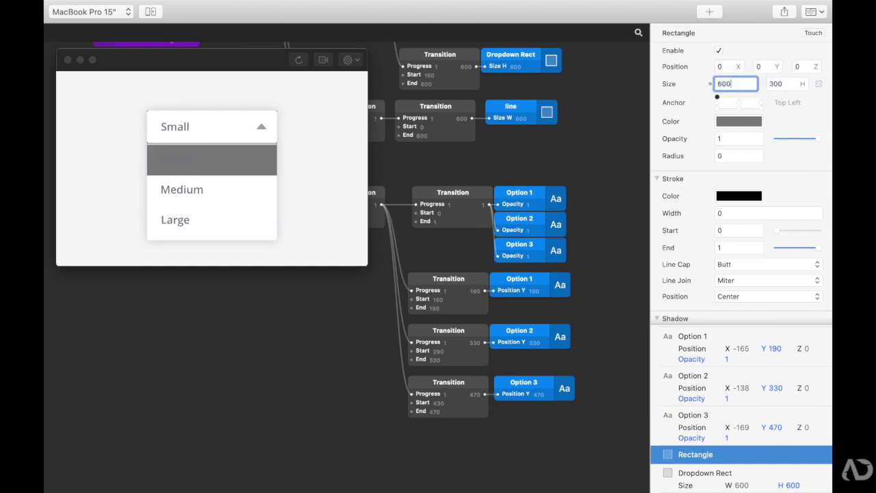
# - Fit the new rectangle over the Option 1 row with height 146 and Y position 155
pyautogui.moveTo(785, 84); pyautogui.dragTo(779, 84)
pyautogui.moveTo(759, 67); pyautogui.dragTo(791, 65)
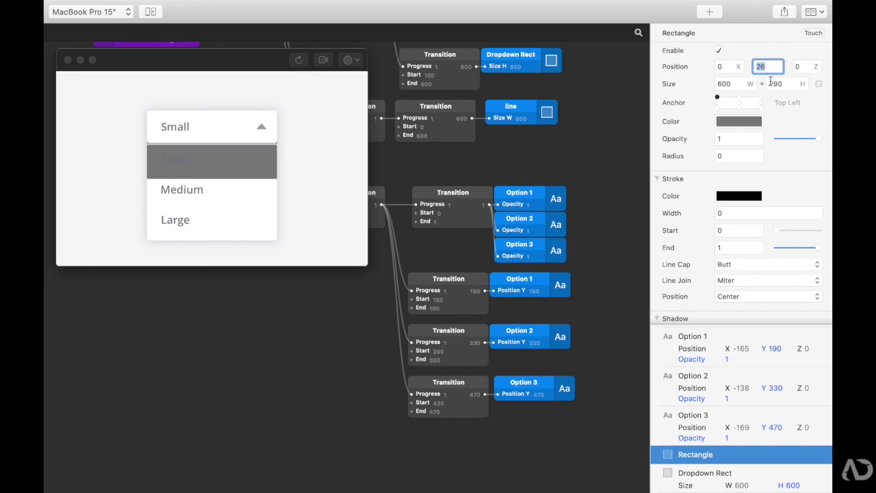
pyautogui.click(715, 432)
pyautogui.click(712, 456)
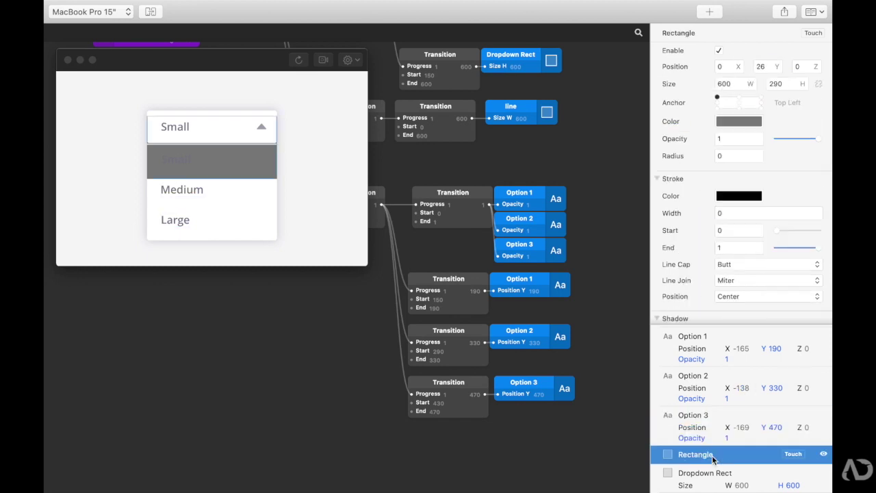
pyautogui.moveTo(764, 67); pyautogui.dragTo(573, 49)
# - Move the new rectangle directly beneath the Option 1 layer and rename it Option 1 Rect
pyautogui.moveTo(712, 454); pyautogui.dragTo(709, 375)
pyautogui.doubleClick(693, 375)
pyautogui.write('Option 1 Rect')
pyautogui.press('Return')
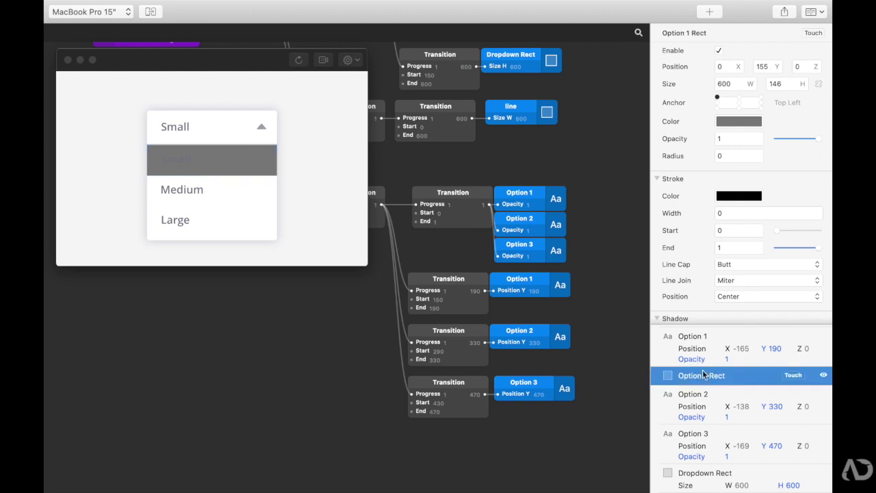
# - Duplicate Option 1 Rect, move the copy beneath the Option 2 layer, and name it Option 2 Rect
pyautogui.press('super+d')
pyautogui.moveTo(755, 402); pyautogui.dragTo(729, 422)
pyautogui.doubleClick(701, 422)
pyautogui.click(634, 431)
# - Duplicate Option 2 Rect, move the copy beneath the Option 3 layer, and name it Option 3 Rect
pyautogui.click(698, 418)
pyautogui.press('super+d')
pyautogui.scroll(-2, 698, 417)
pyautogui.moveTo(704, 393); pyautogui.dragTo(707, 448)
pyautogui.doubleClick(707, 450)
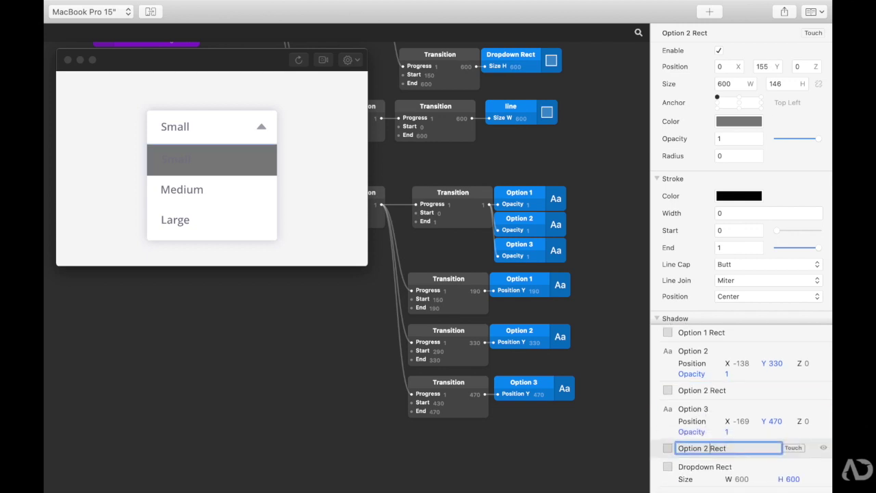
pyautogui.write('3')
pyautogui.press('Return')
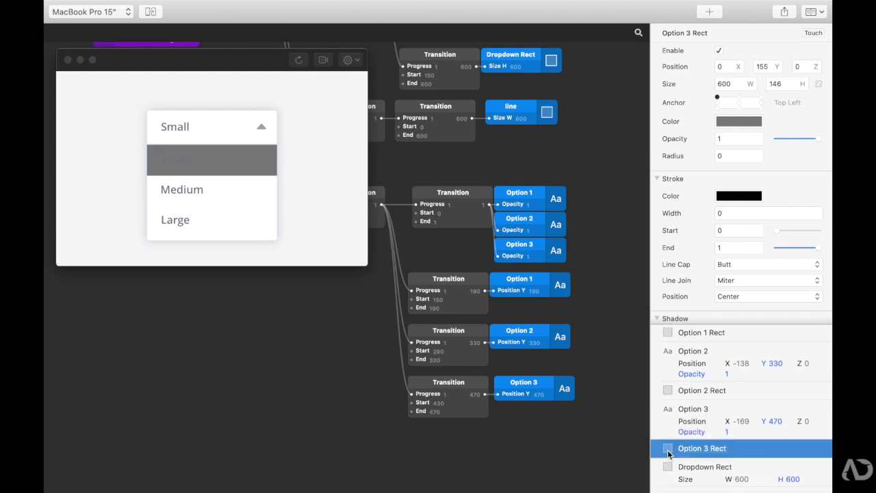
# - Set the Y position of Option 2 Rect to 301 and of Option 3 Rect to 447
pyautogui.scroll(2, 688, 419)
pyautogui.click(694, 417)
pyautogui.moveTo(761, 66); pyautogui.dragTo(816, 67)
pyautogui.scroll(-1, 714, 419)
pyautogui.click(716, 449)
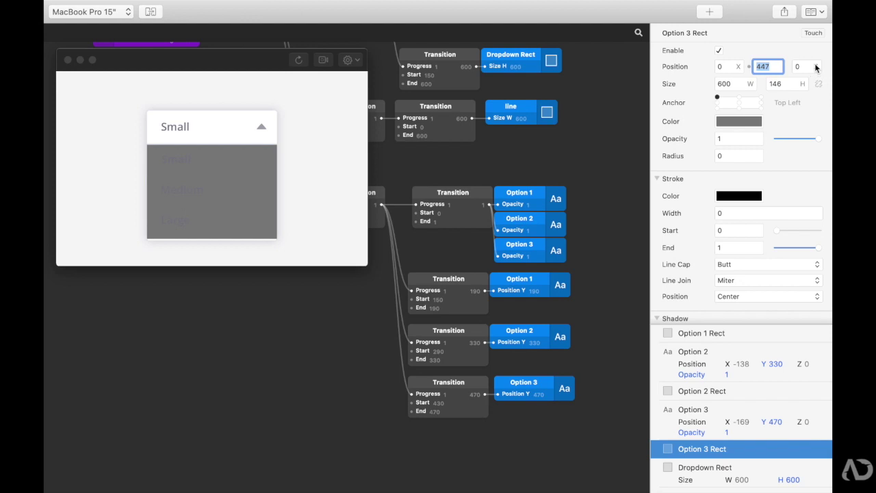
# - Change the fill color of Option 1 Rect, Option 2 Rect and Option 3 Rect together to white
pyautogui.keyDown('super'); pyautogui.click(728, 397); pyautogui.keyUp('super')
pyautogui.scroll(2, 729, 399)
pyautogui.keyDown('super'); pyautogui.click(729, 358); pyautogui.keyUp('super')
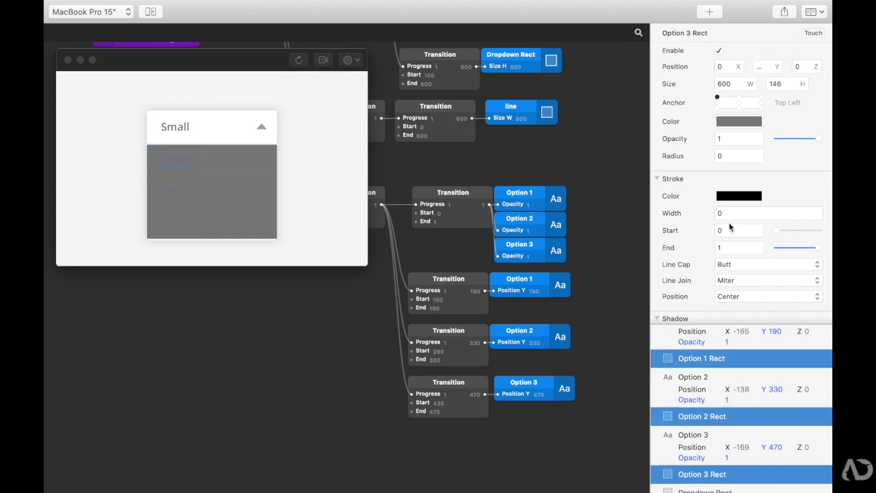
pyautogui.click(737, 124)
pyautogui.click(616, 236)
pyautogui.click(594, 307)
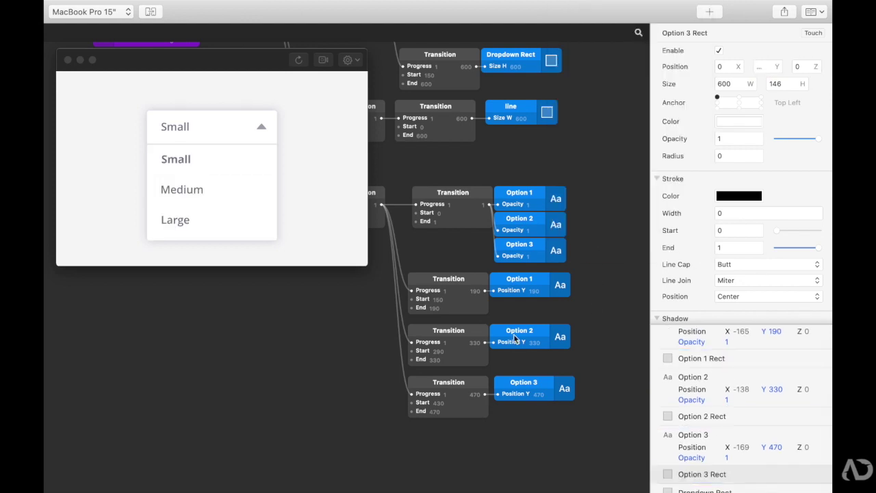
# - Add a Hover interaction to Option 1 Rect and place its patch in the empty area below the existing patches
pyautogui.click(760, 358)
pyautogui.click(792, 355)
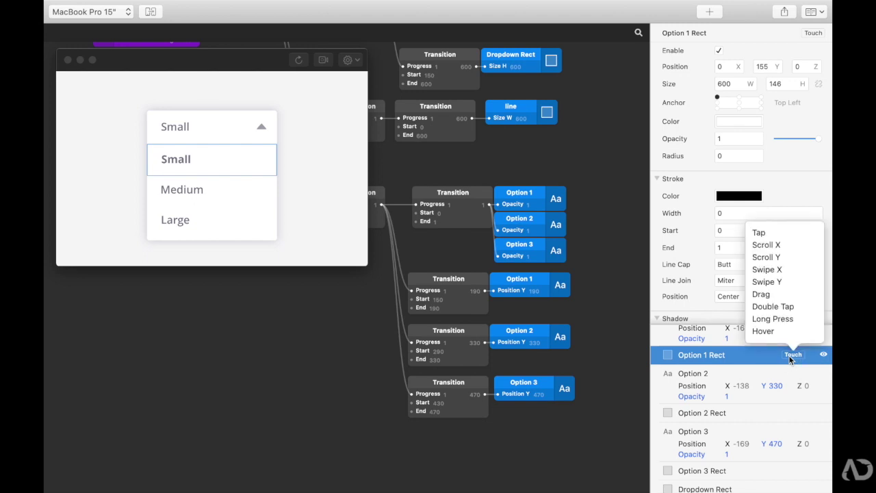
pyautogui.click(789, 332)
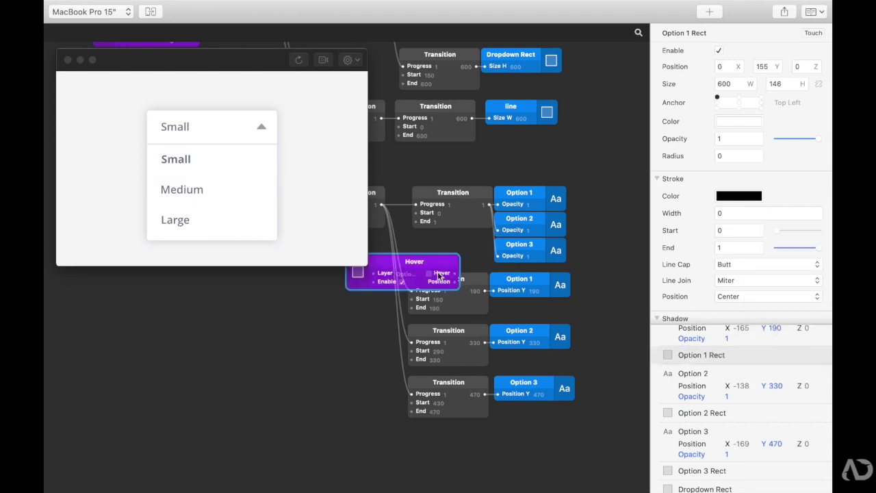
pyautogui.moveTo(440, 276); pyautogui.dragTo(263, 430)
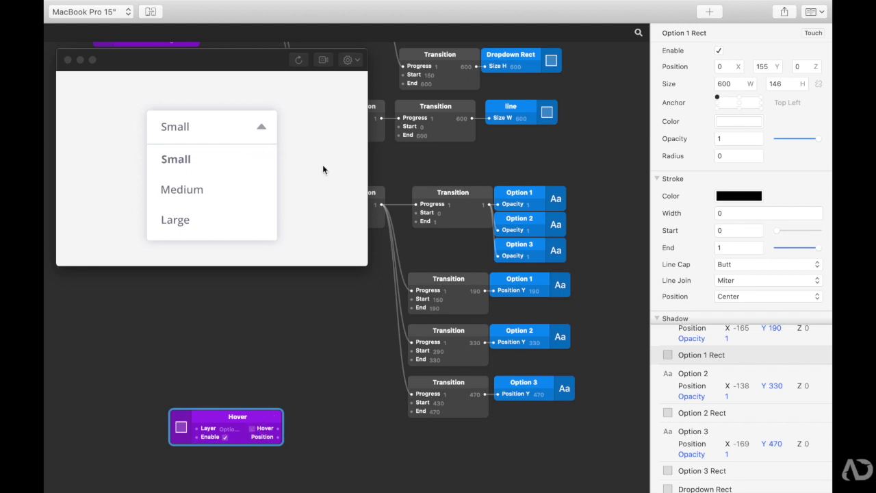
pyautogui.hscroll(-5, 325, 337)
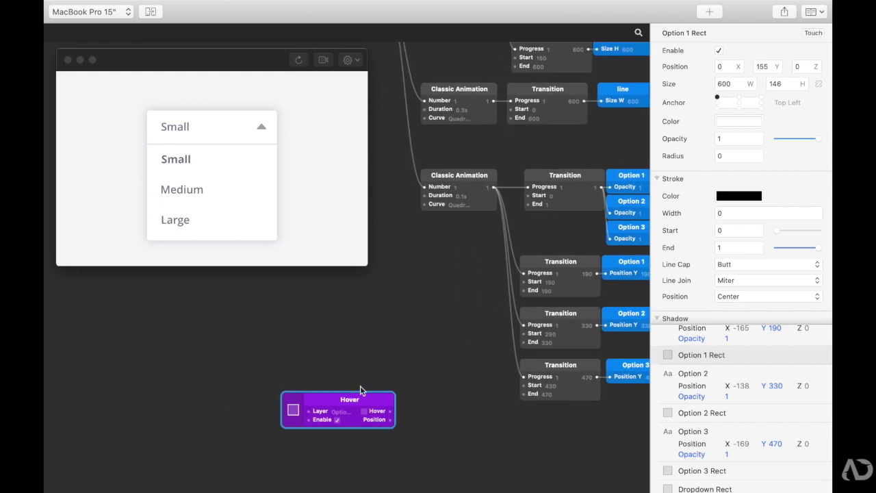
pyautogui.moveTo(377, 399); pyautogui.dragTo(240, 404)
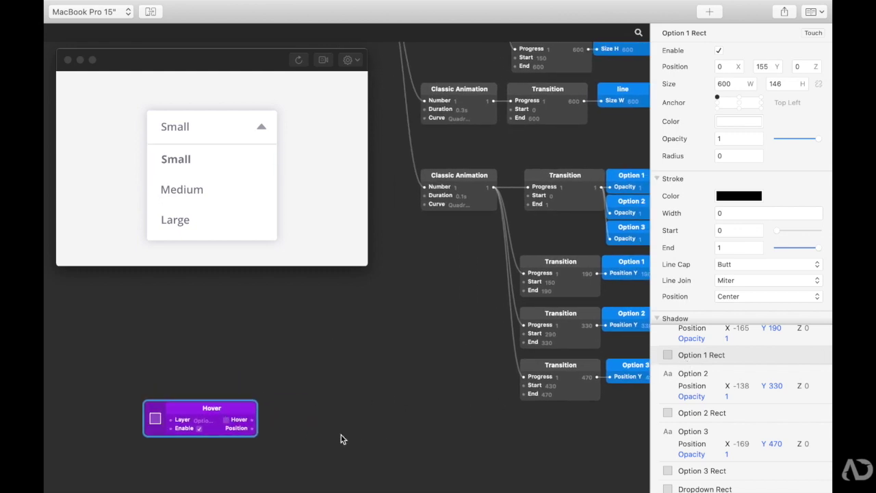
# - Add a Transition patch beside the Hover patch and change its type to Color
pyautogui.doubleClick(286, 425)
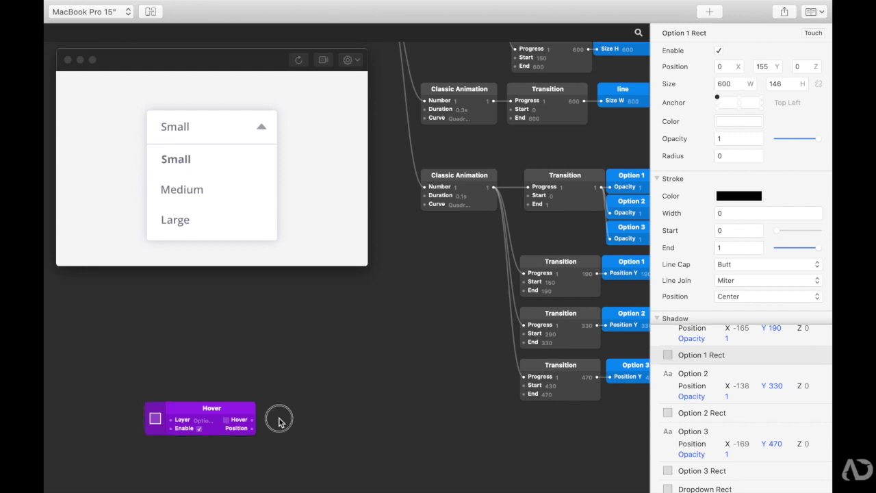
pyautogui.write('tran')
pyautogui.press('Return')
pyautogui.moveTo(300, 427); pyautogui.dragTo(287, 409)
pyautogui.rightClick(289, 409)
pyautogui.moveTo(318, 416)
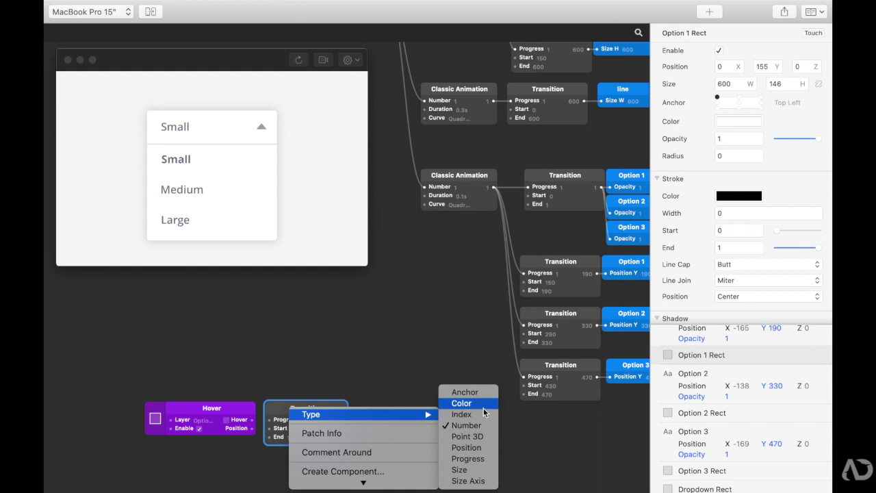
pyautogui.click(483, 406)
# - Set the color transition's Start to white and its End to light gray E4E7EC
pyautogui.click(293, 432)
pyautogui.click(367, 469)
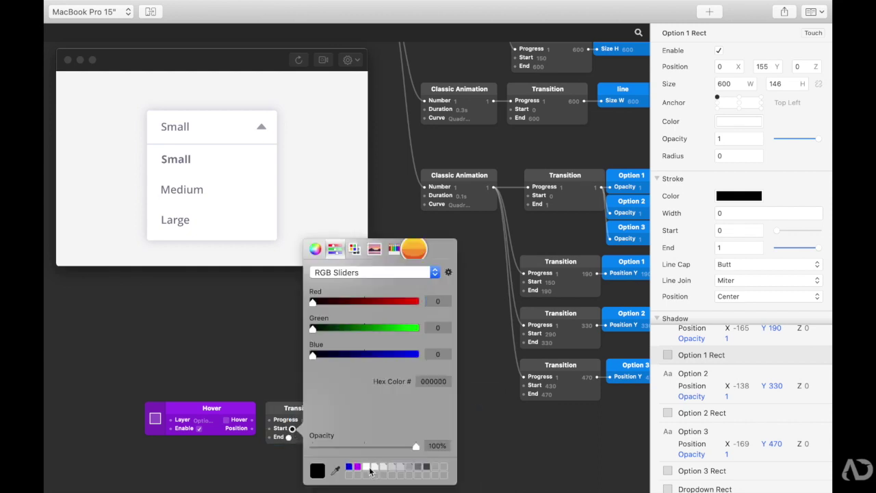
pyautogui.click(289, 436)
pyautogui.click(380, 468)
pyautogui.click(380, 468)
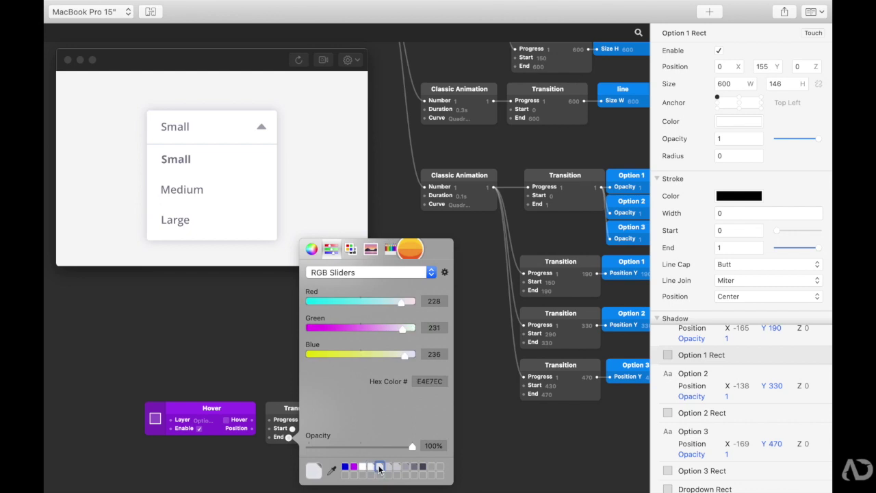
pyautogui.click(251, 457)
# - Connect the Hover output to the color transition's Progress and the transition's output to Option 1 Rect's Color
pyautogui.moveTo(252, 420); pyautogui.dragTo(271, 420)
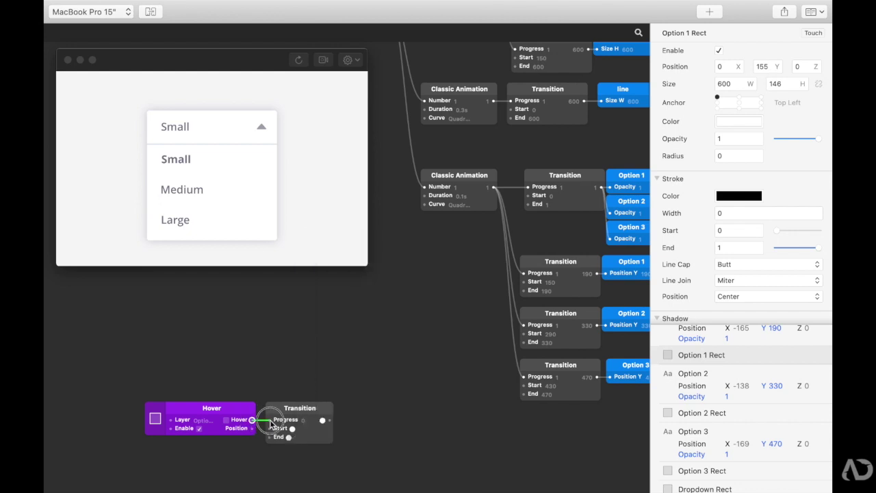
pyautogui.click(735, 356)
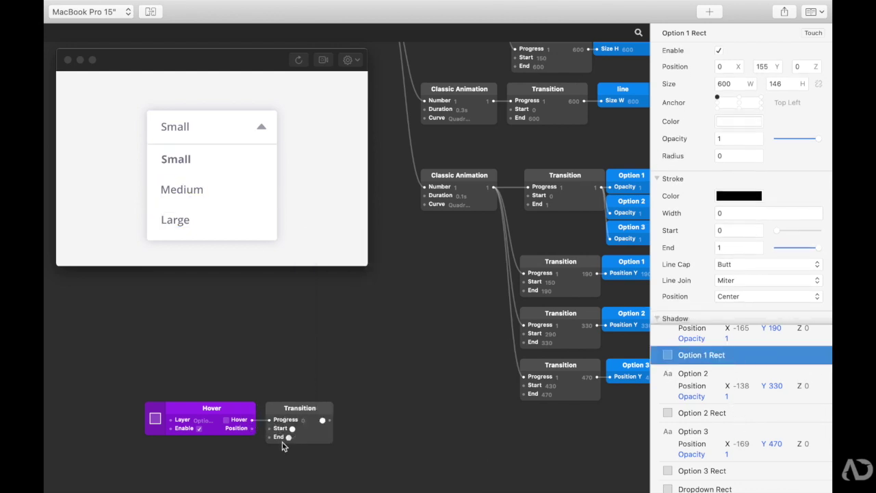
pyautogui.moveTo(327, 420); pyautogui.dragTo(664, 124)
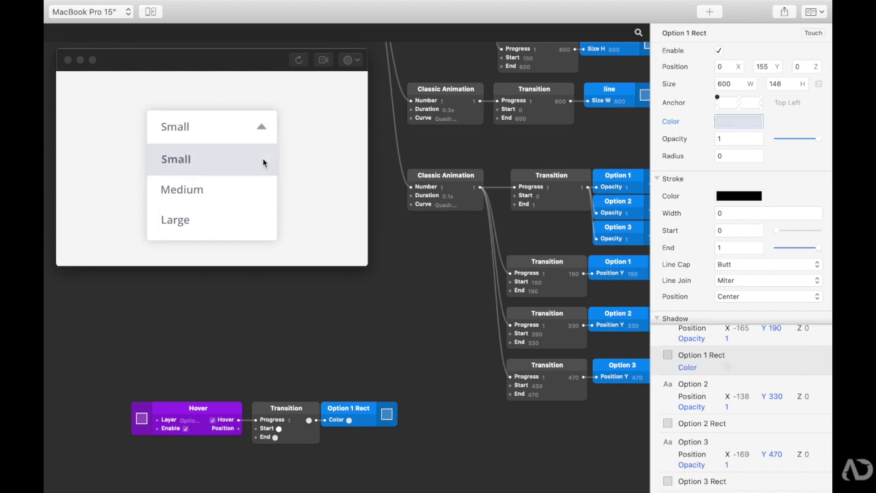
# - Lighten the End color of the Option 1 Rect hover transition to F5F5F6
pyautogui.click(276, 438)
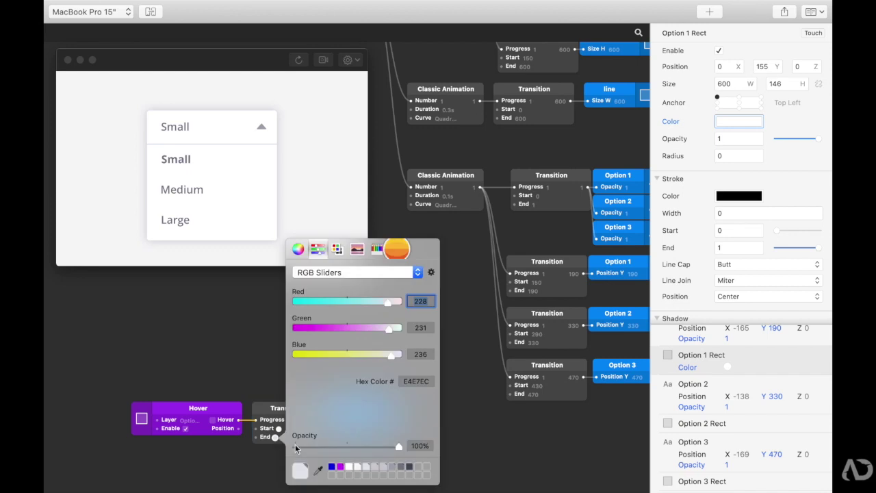
pyautogui.click(358, 468)
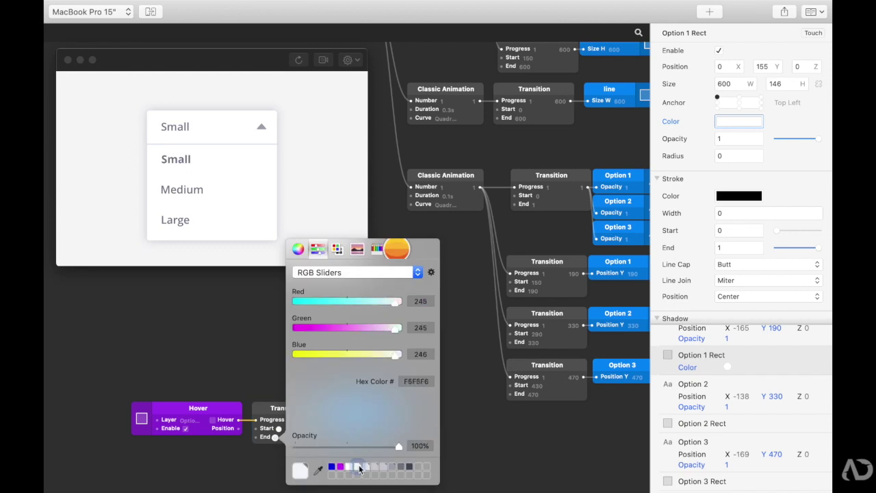
pyautogui.click(247, 353)
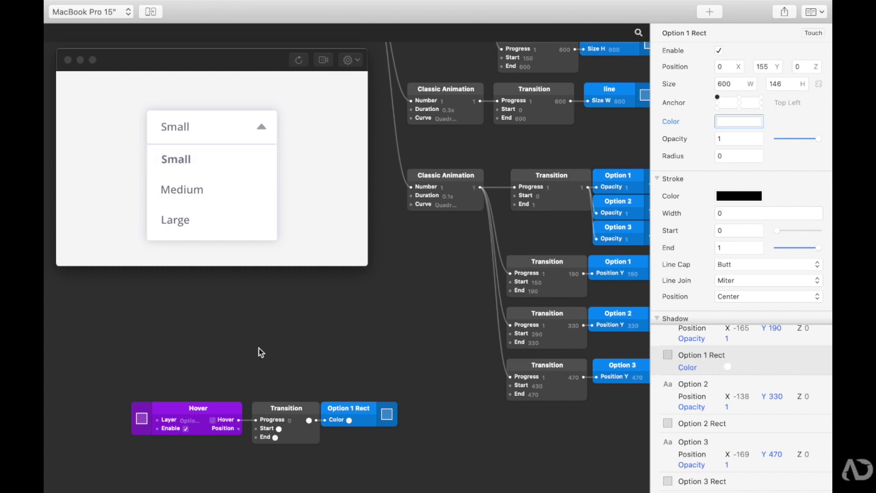
# - Add a Classic Animation patch near the Option 1 Rect hover chain with a duration of 0.2
pyautogui.scroll(-3, 258, 352)
pyautogui.click(805, 425)
pyautogui.doubleClick(272, 329)
pyautogui.write('cla')
pyautogui.press('Return')
pyautogui.click(287, 326)
pyautogui.click(300, 336)
pyautogui.click(291, 318)
pyautogui.write('0.2')
pyautogui.click(368, 305)
# - Wire the Classic Animation between the Hover and Transition patches and line up the Option 1 Rect patches in a row
pyautogui.moveTo(241, 360); pyautogui.dragTo(255, 306)
pyautogui.moveTo(242, 343); pyautogui.dragTo(208, 344)
pyautogui.moveTo(206, 360); pyautogui.dragTo(254, 310)
pyautogui.moveTo(322, 309); pyautogui.dragTo(260, 360)
pyautogui.moveTo(350, 377); pyautogui.dragTo(305, 350)
pyautogui.moveTo(305, 345); pyautogui.dragTo(380, 298)
pyautogui.moveTo(455, 348); pyautogui.dragTo(258, 350)
pyautogui.click(272, 313)
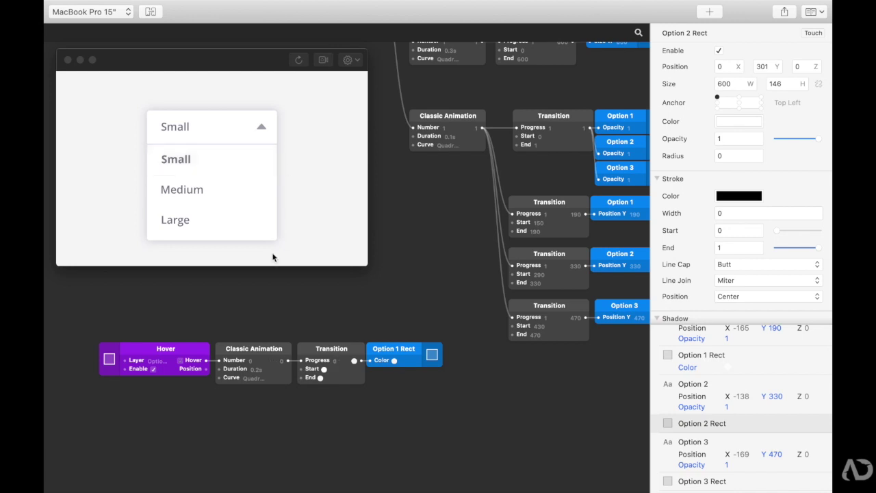
# - Add a Hover patch for Option 2 Rect and place copies of the Classic Animation and Transition patches beside it
pyautogui.scroll(-2, 279, 365)
pyautogui.moveTo(802, 423); pyautogui.dragTo(196, 381)
pyautogui.moveTo(267, 408); pyautogui.dragTo(393, 334)
pyautogui.moveTo(259, 320); pyautogui.dragTo(208, 385)
pyautogui.moveTo(358, 430); pyautogui.dragTo(288, 388)
pyautogui.moveTo(269, 371); pyautogui.dragTo(269, 386)
pyautogui.moveTo(251, 383); pyautogui.dragTo(251, 375)
# - Connect the second Hover patch to its Classic Animation and the copied transition's output to Option 2 Rect's Color
pyautogui.moveTo(210, 394); pyautogui.dragTo(229, 394)
pyautogui.click(784, 423)
pyautogui.moveTo(368, 394); pyautogui.dragTo(671, 122)
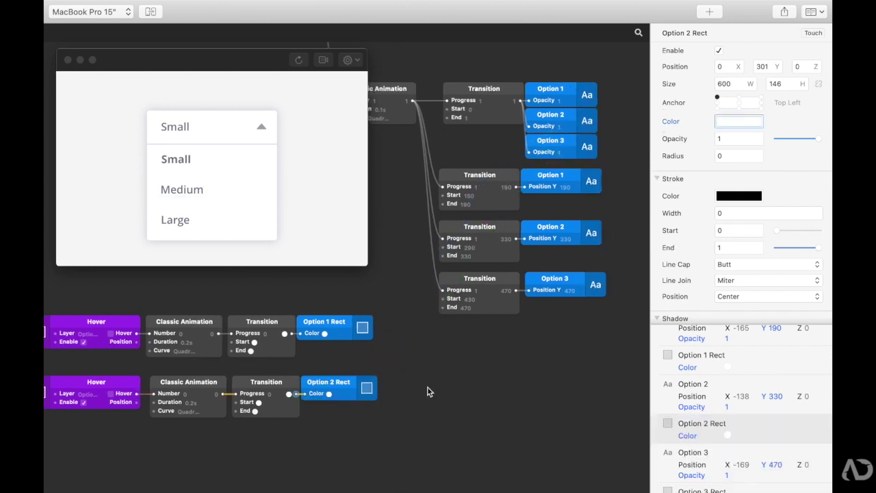
# - Add a Hover interaction to Option 3 Rect and place its patch beneath the Option 2 Rect Hover patch
pyautogui.hscroll(-4, 429, 391)
pyautogui.scroll(-2, 712, 430)
pyautogui.click(736, 435)
pyautogui.click(792, 436)
pyautogui.click(787, 419)
pyautogui.moveTo(427, 275); pyautogui.dragTo(239, 432)
# - Copy the Classic Animation and Transition patches beside the third Hover patch and connect the chain to Option 3 Rect's Color
pyautogui.moveTo(486, 421); pyautogui.dragTo(342, 380)
pyautogui.moveTo(316, 353); pyautogui.dragTo(316, 413)
pyautogui.moveTo(265, 433); pyautogui.dragTo(290, 428)
pyautogui.moveTo(419, 459); pyautogui.dragTo(343, 439)
pyautogui.moveTo(322, 421); pyautogui.dragTo(323, 431)
pyautogui.click(529, 418)
pyautogui.click(658, 123)
pyautogui.moveTo(409, 272); pyautogui.dragTo(497, 427)
pyautogui.click(427, 401)
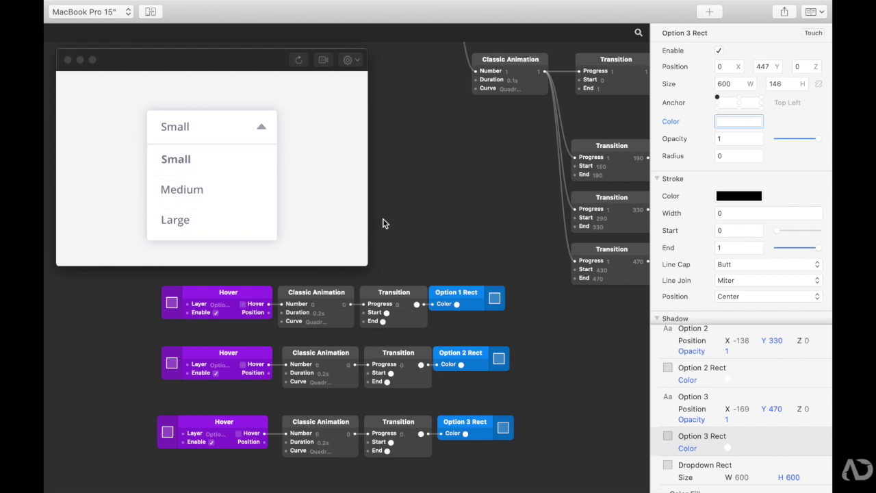
# - Set the End values of the Option 1, Option 2 and Option 3 Position Y transitions to 200, 340 and 480
pyautogui.hscroll(5, 448, 212)
pyautogui.hscroll(3, 448, 209)
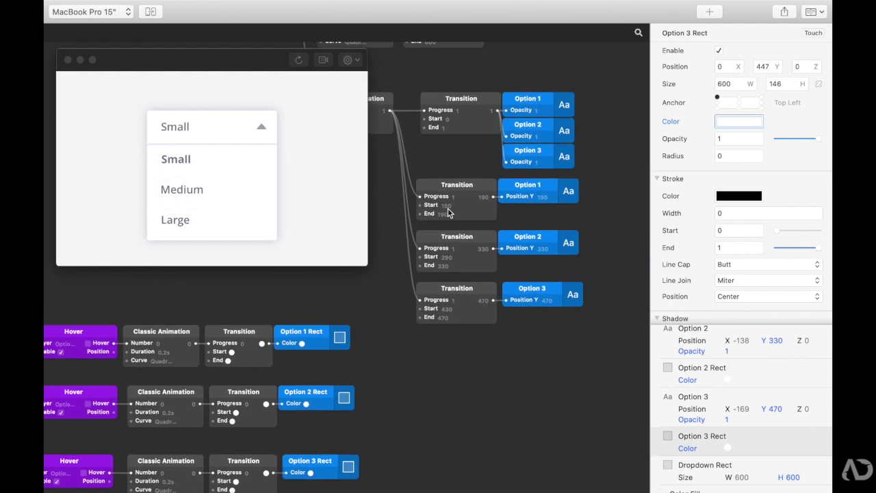
pyautogui.click(445, 215)
pyautogui.write('1')
pyautogui.write('200')
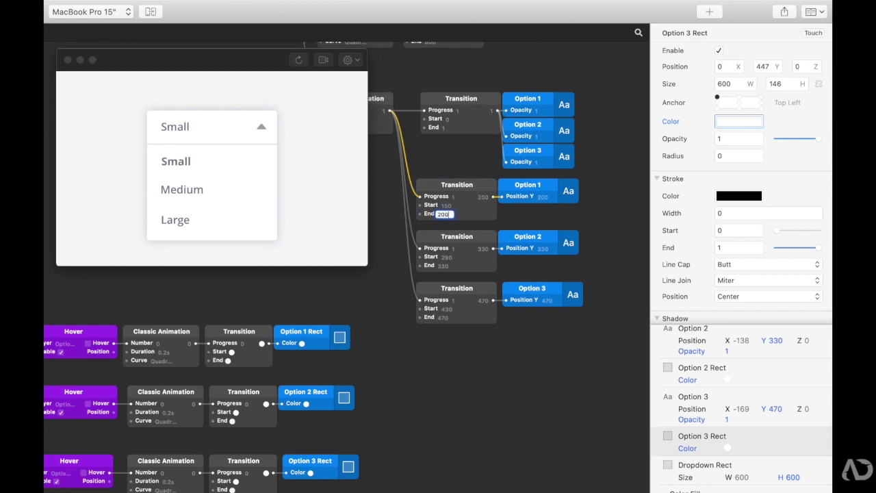
pyautogui.click(443, 266)
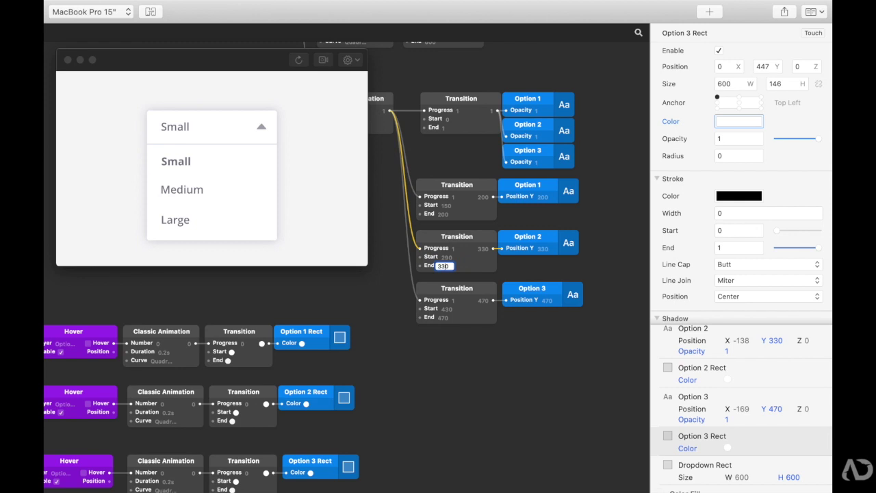
pyautogui.write('340')
pyautogui.click(444, 318)
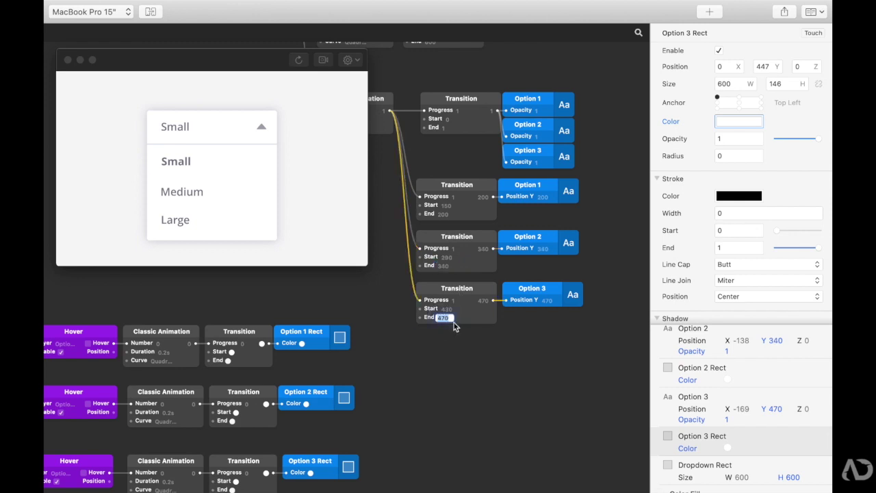
pyautogui.write('480')
pyautogui.click(477, 363)
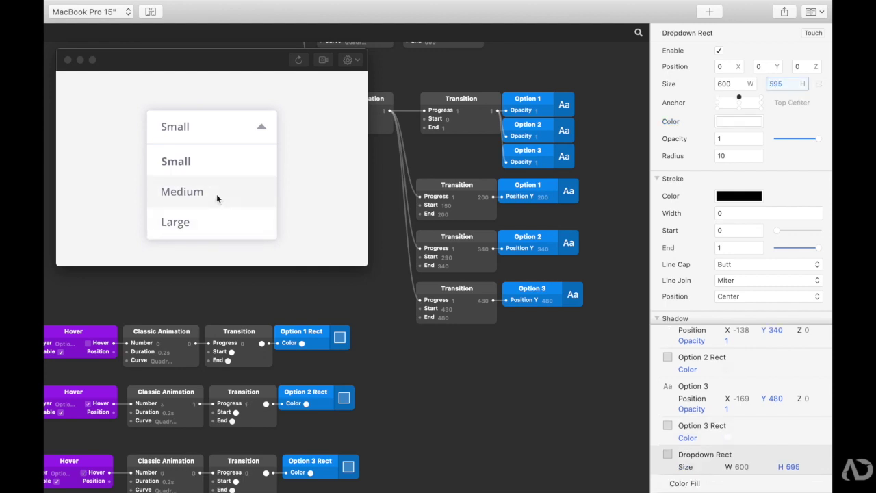
# - Toggle the dropdown in the prototype preview to check how it opens and closes
pyautogui.click(257, 128)
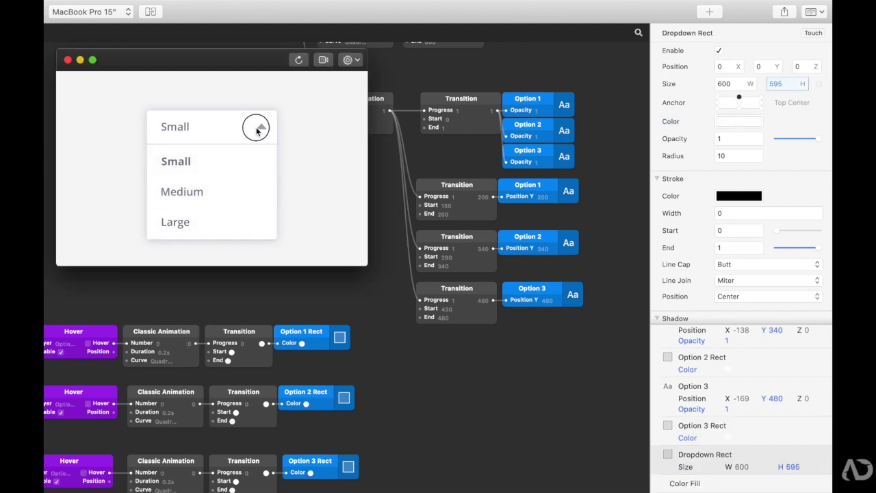
pyautogui.click(257, 129)
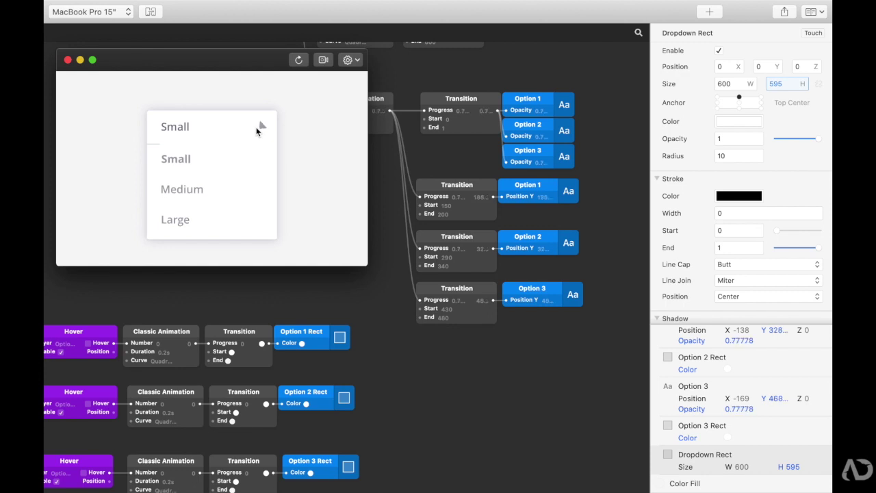
pyautogui.click(261, 129)
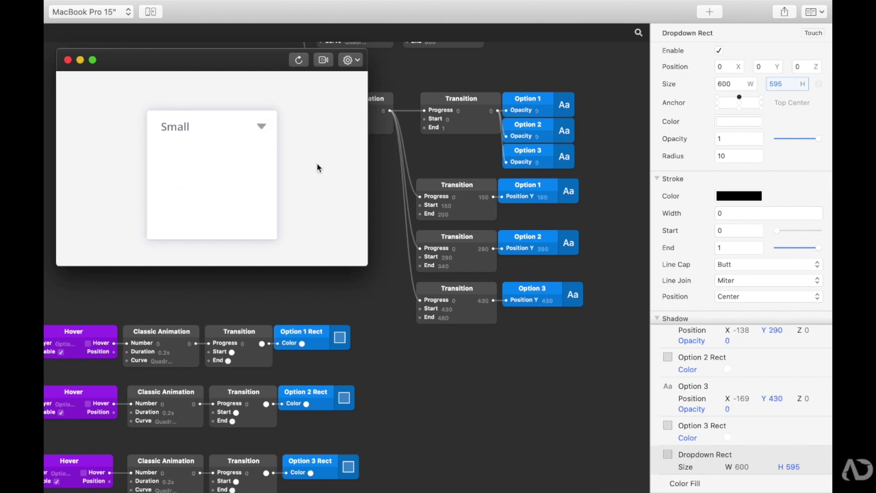
# - Set the Dropdown Rect height transition's End to 595 and connect its output to the rectangle's Size H
pyautogui.scroll(10, 402, 203)
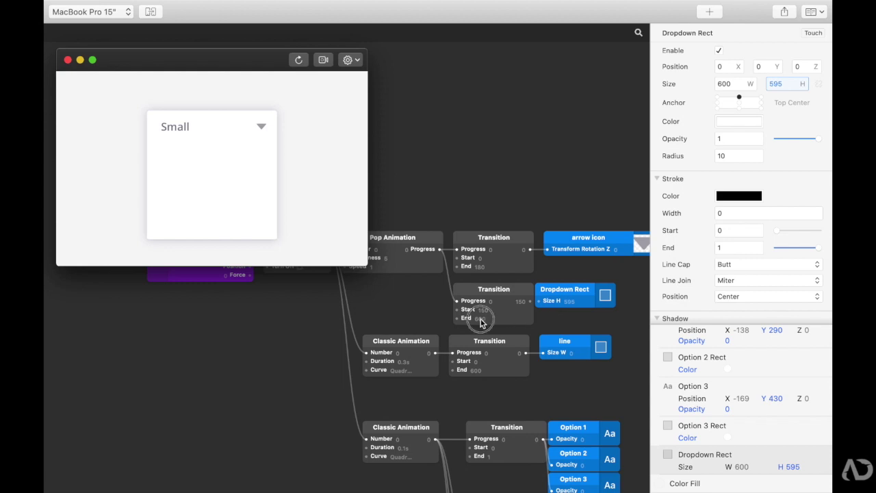
pyautogui.click(481, 319)
pyautogui.click(481, 320)
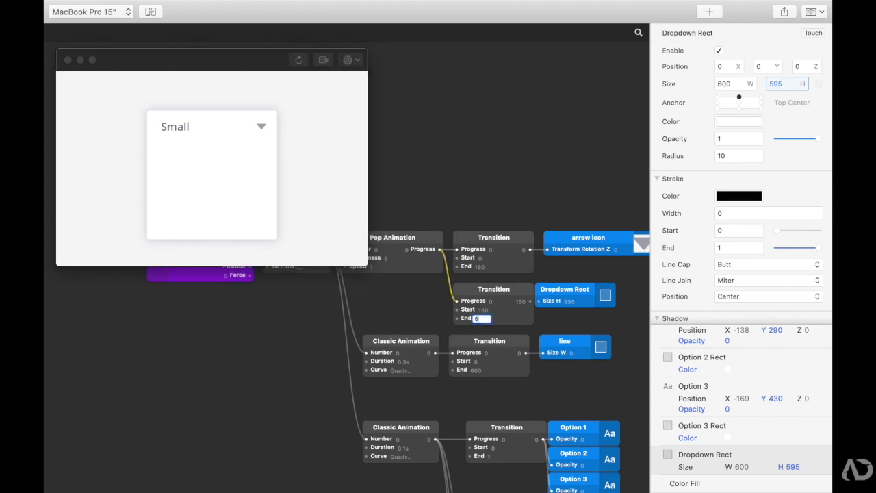
pyautogui.write('595')
pyautogui.moveTo(529, 302); pyautogui.dragTo(545, 301)
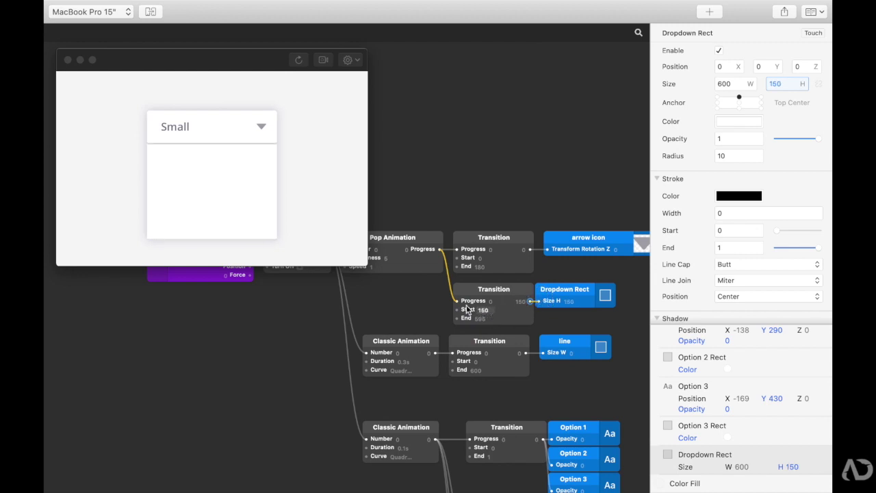
# - Toggle the dropdown and restart the prototype to examine the area beneath the closed dropdown
pyautogui.click(250, 125)
pyautogui.click(298, 58)
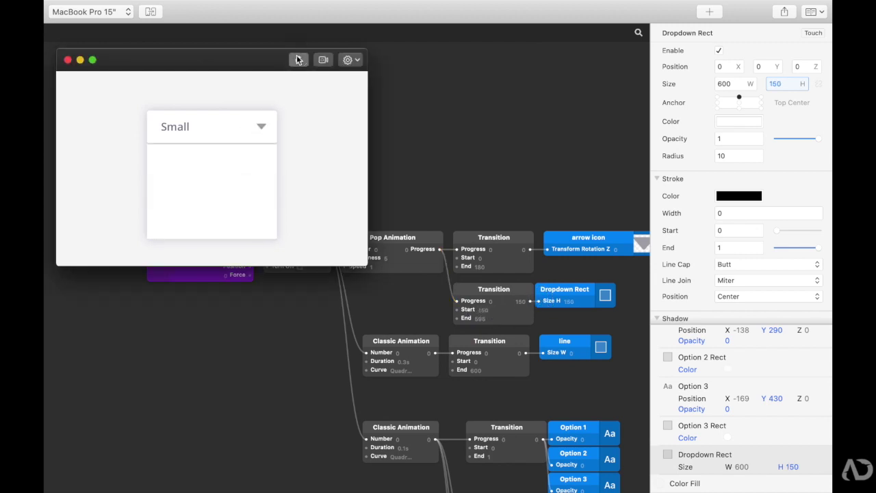
pyautogui.click(298, 60)
pyautogui.click(298, 61)
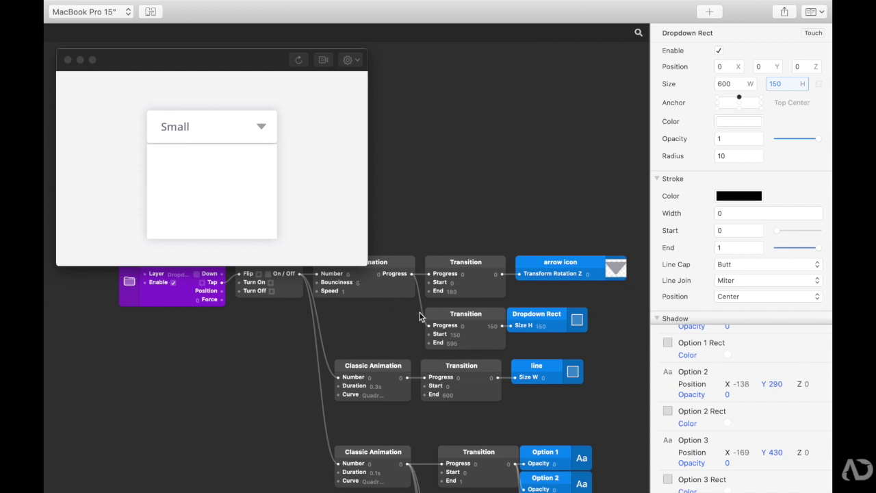
pyautogui.click(299, 60)
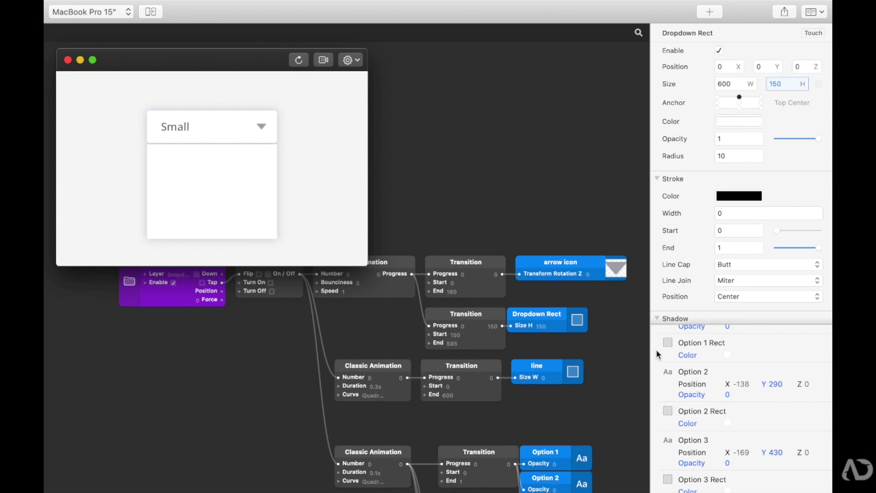
# - Move the arrow icon and Dropdown Rect animation patches up to free space above the line animation patches
pyautogui.click(638, 381)
pyautogui.scroll(3, 635, 381)
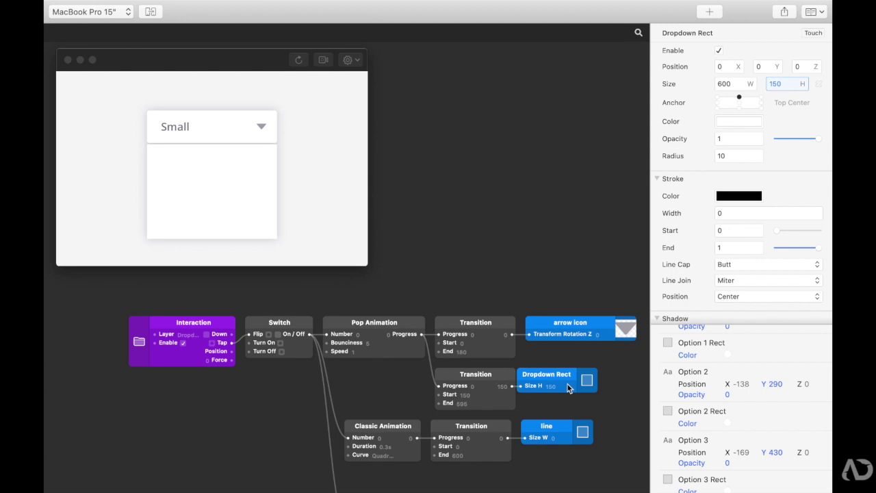
pyautogui.scroll(-3, 567, 388)
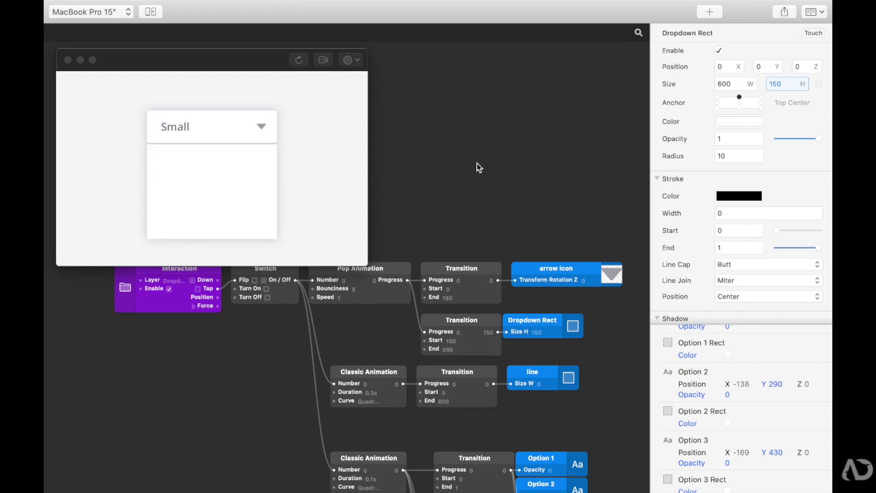
pyautogui.scroll(-2, 541, 401)
pyautogui.scroll(-3, 540, 400)
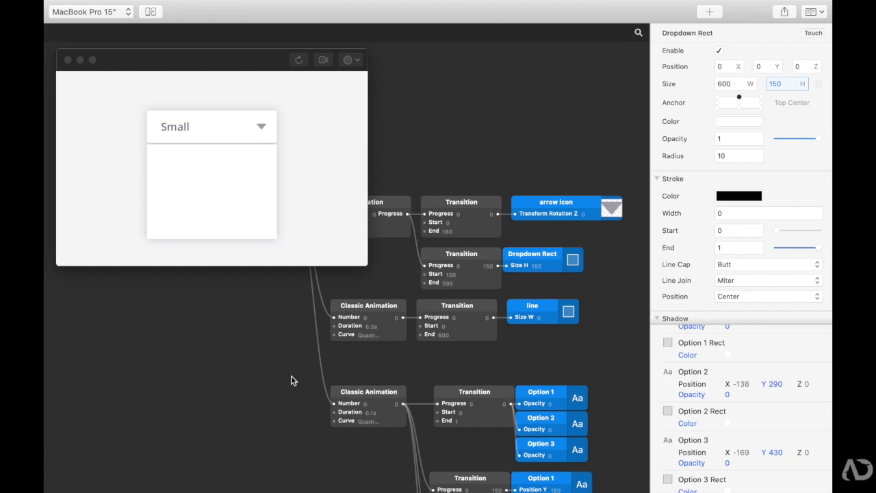
pyautogui.press('super+minus')
pyautogui.hscroll(-3, 395, 349)
pyautogui.moveTo(540, 393); pyautogui.dragTo(411, 281)
pyautogui.scroll(5, 480, 205)
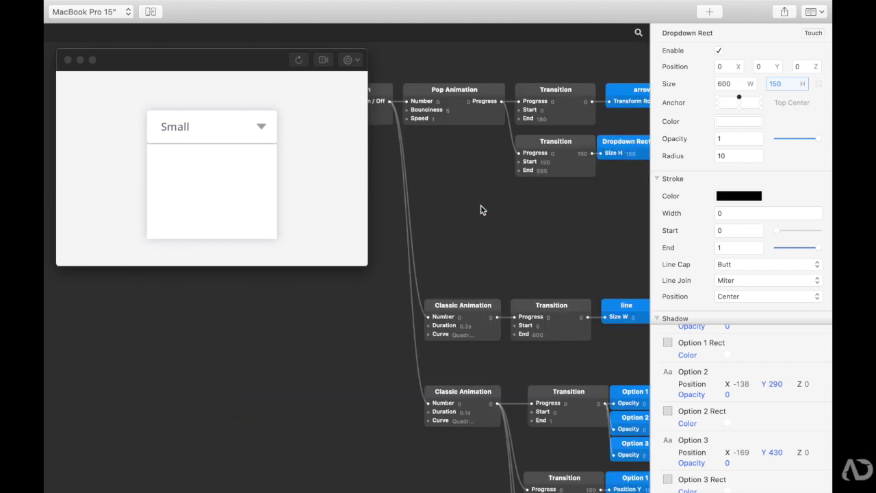
# - Add an Equals patch in the gap below the Dropdown Rect height transition
pyautogui.hscroll(-2, 470, 230)
pyautogui.doubleClick(458, 288)
pyautogui.write('equual')
pyautogui.press('BackSpace')
pyautogui.press('BackSpace')
pyautogui.press('BackSpace')
pyautogui.write('al')
pyautogui.press('Return')
pyautogui.moveTo(497, 294); pyautogui.dragTo(458, 259)
# - Set the Equals patch's Second Value to 595 and feed its First Value from the Dropdown Rect height transition's output
pyautogui.click(472, 279)
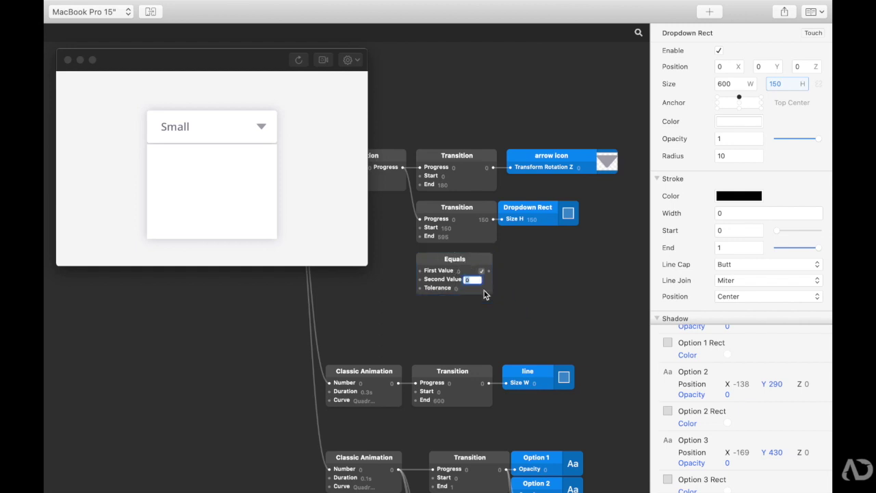
pyautogui.write('595')
pyautogui.press('Return')
pyautogui.moveTo(492, 219); pyautogui.dragTo(419, 270)
pyautogui.moveTo(483, 263); pyautogui.dragTo(568, 262)
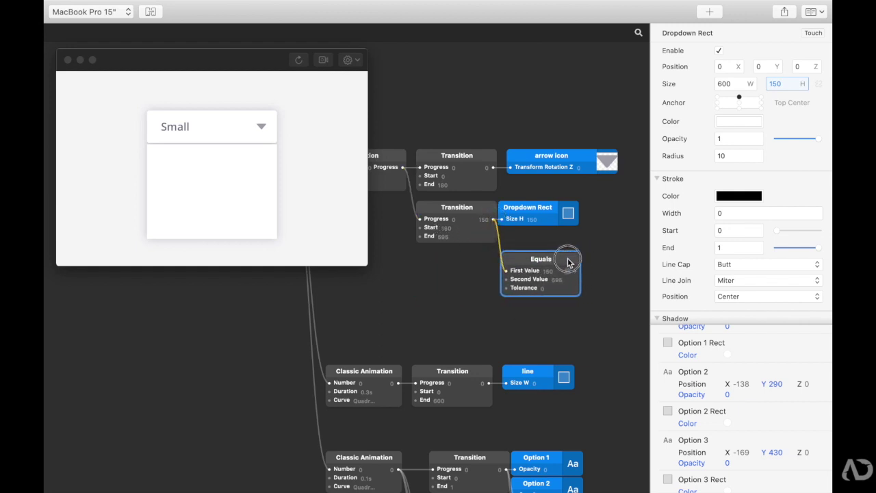
# - Connect the Equals output to the Enable property of Option 1 Rect
pyautogui.hscroll(2, 612, 333)
pyautogui.scroll(2, 720, 384)
pyautogui.click(716, 379)
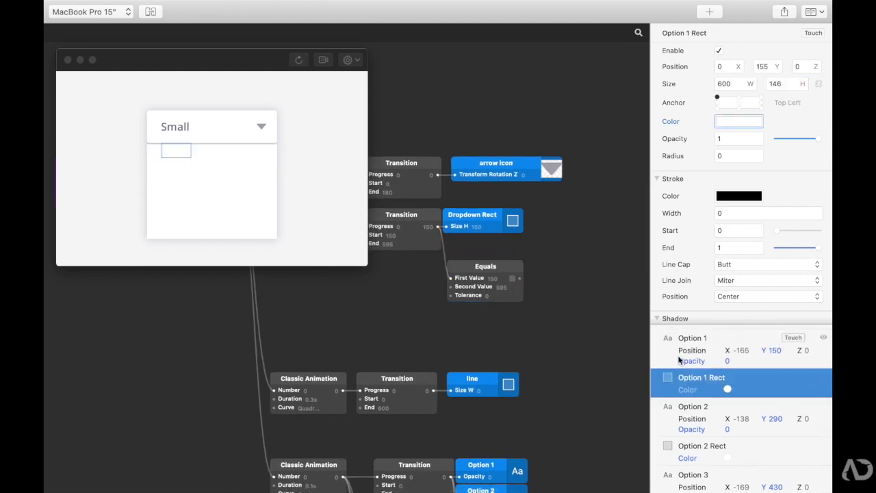
pyautogui.moveTo(520, 278); pyautogui.dragTo(658, 52)
pyautogui.scroll(-2, 548, 297)
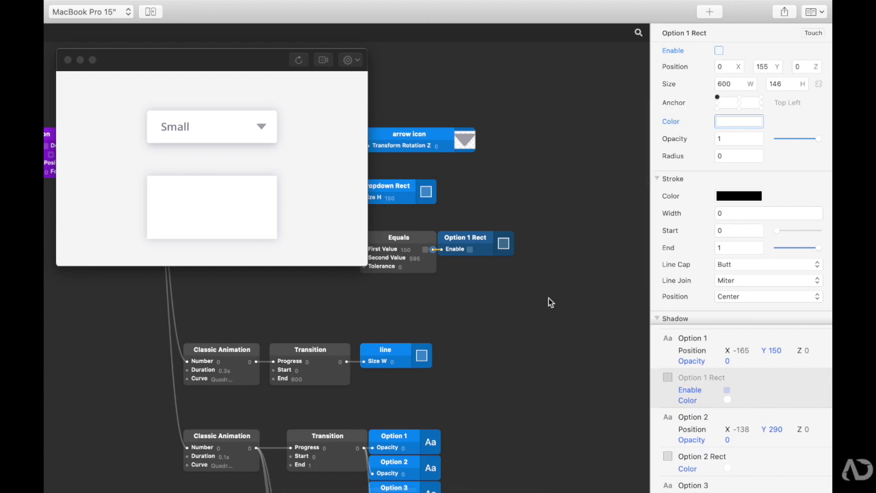
# - Connect the Equals output to the Enable property of Option 2 Rect
pyautogui.hscroll(-2, 542, 319)
pyautogui.click(668, 455)
pyautogui.moveTo(452, 241); pyautogui.dragTo(660, 50)
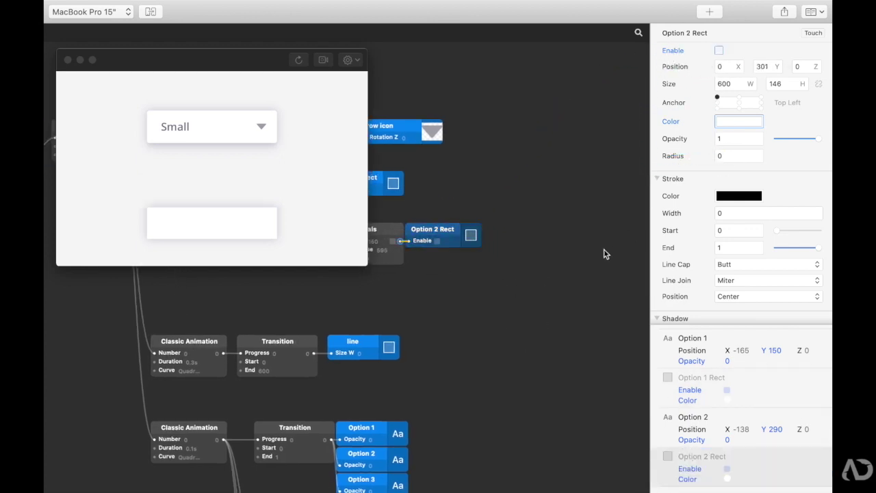
# - Connect the Equals output to Option 3 Rect's Enable property and stack the three Option Rect patches beside the Equals patch
pyautogui.hscroll(-2, 604, 254)
pyautogui.scroll(-3, 749, 445)
pyautogui.click(740, 430)
pyautogui.click(737, 449)
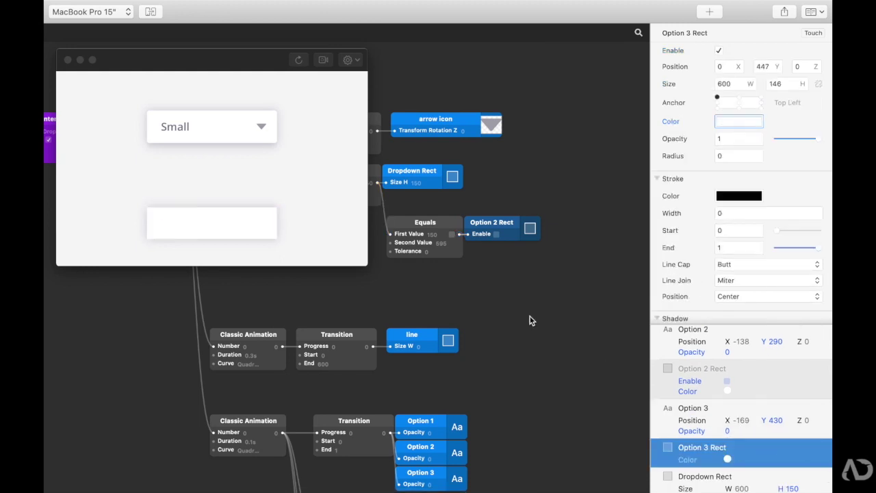
pyautogui.moveTo(459, 234); pyautogui.dragTo(659, 51)
pyautogui.moveTo(481, 220); pyautogui.dragTo(473, 273)
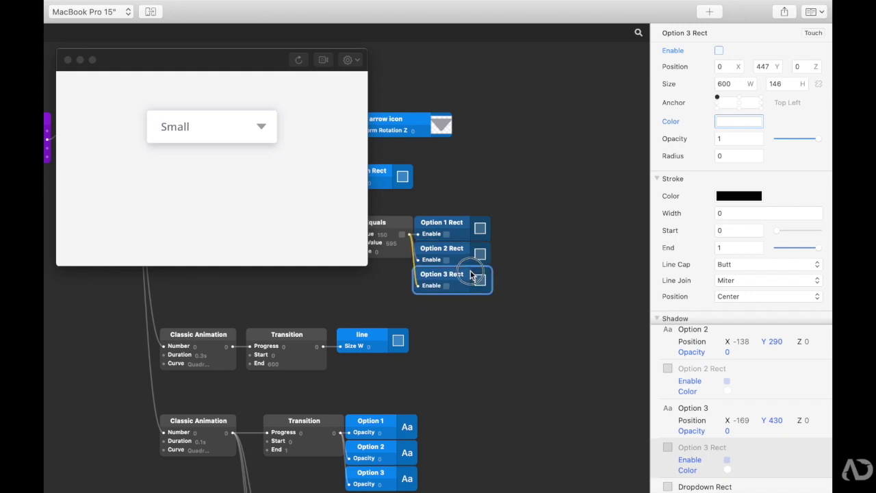
pyautogui.click(537, 272)
# - Toggle the dropdown repeatedly in the prototype preview to check the arrow, line and options when opening and closing
pyautogui.hscroll(-4, 537, 271)
pyautogui.click(295, 67)
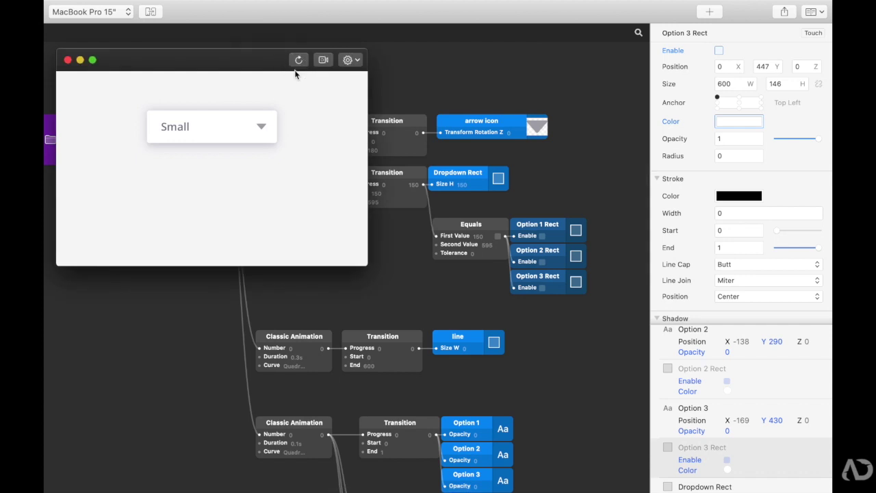
pyautogui.click(252, 129)
pyautogui.click(252, 129)
pyautogui.click(253, 130)
pyautogui.click(252, 130)
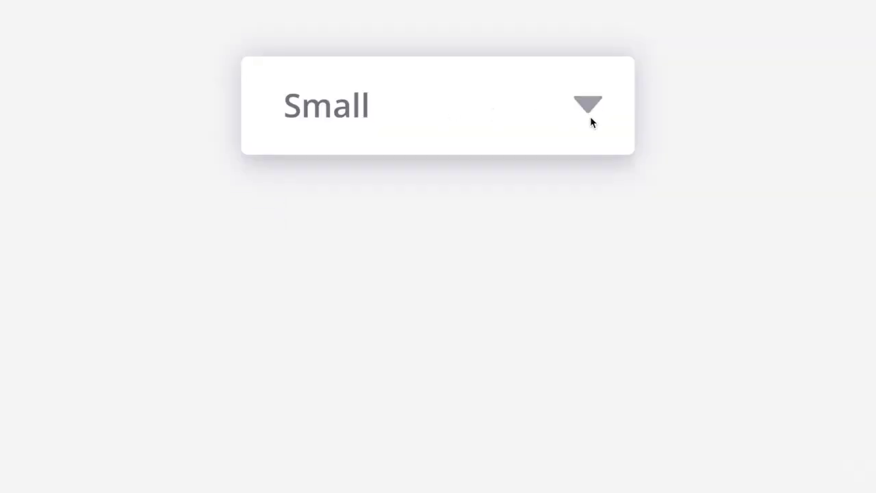
pyautogui.click(590, 120)
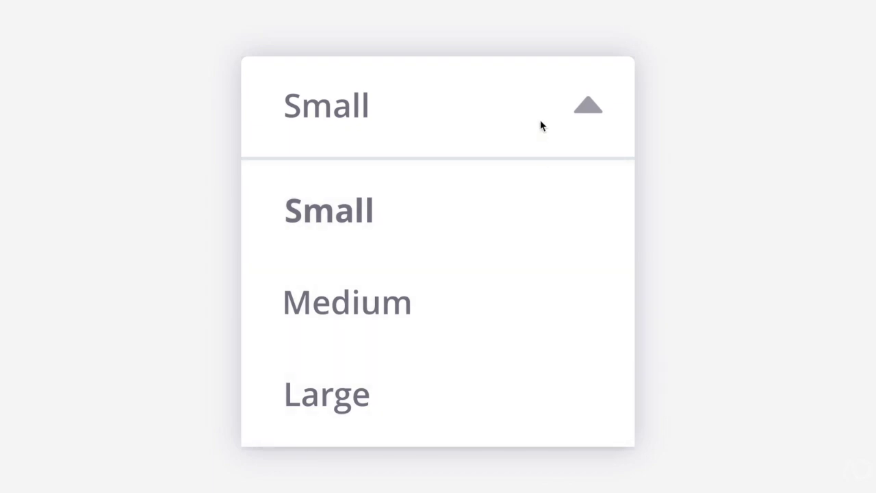
pyautogui.click(586, 132)
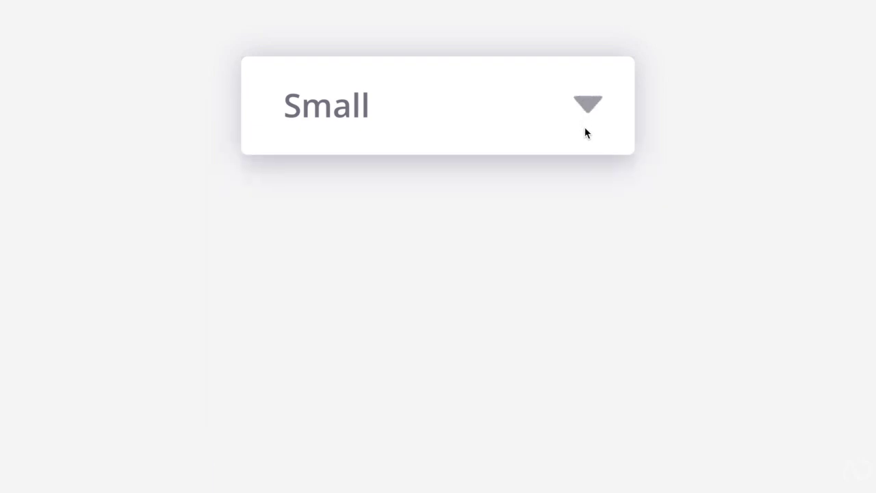
pyautogui.click(586, 132)
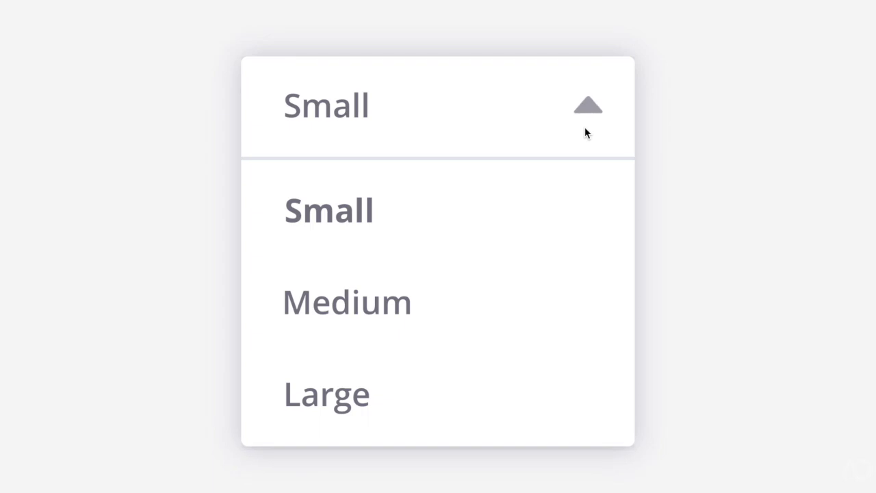
pyautogui.click(585, 128)
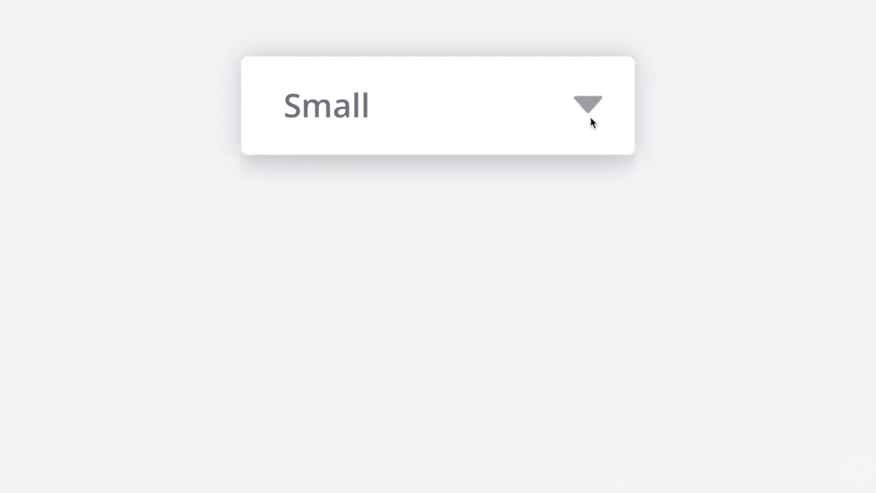
pyautogui.click(592, 122)
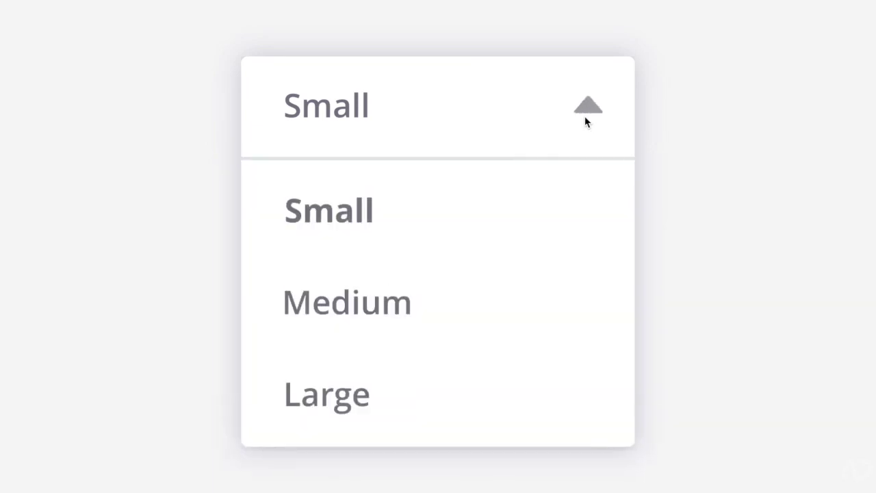